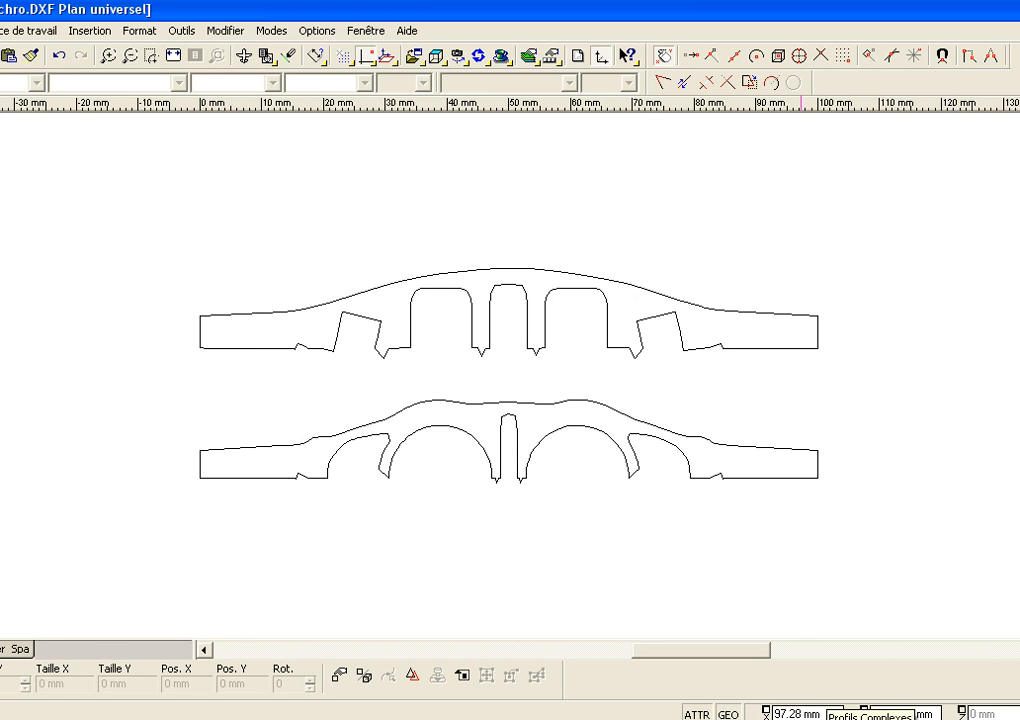
# Switch to Profils Complexes and load the upper outline of tuto_synchro.DXF as the Emplanture profile.
pyautogui.click(840, 708)
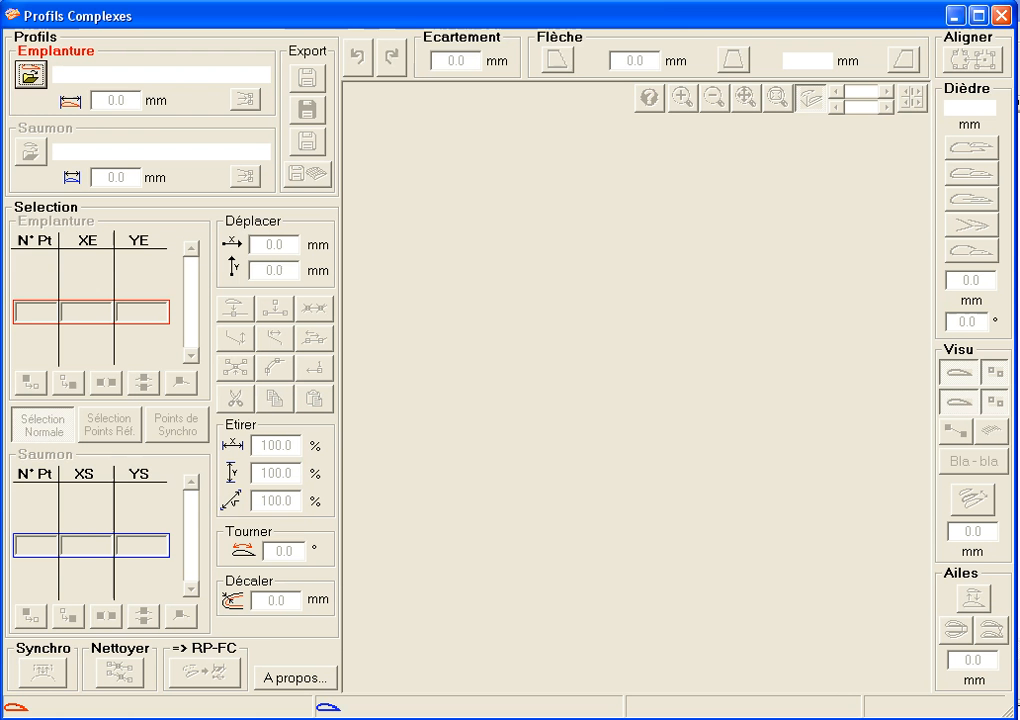
pyautogui.click(32, 76)
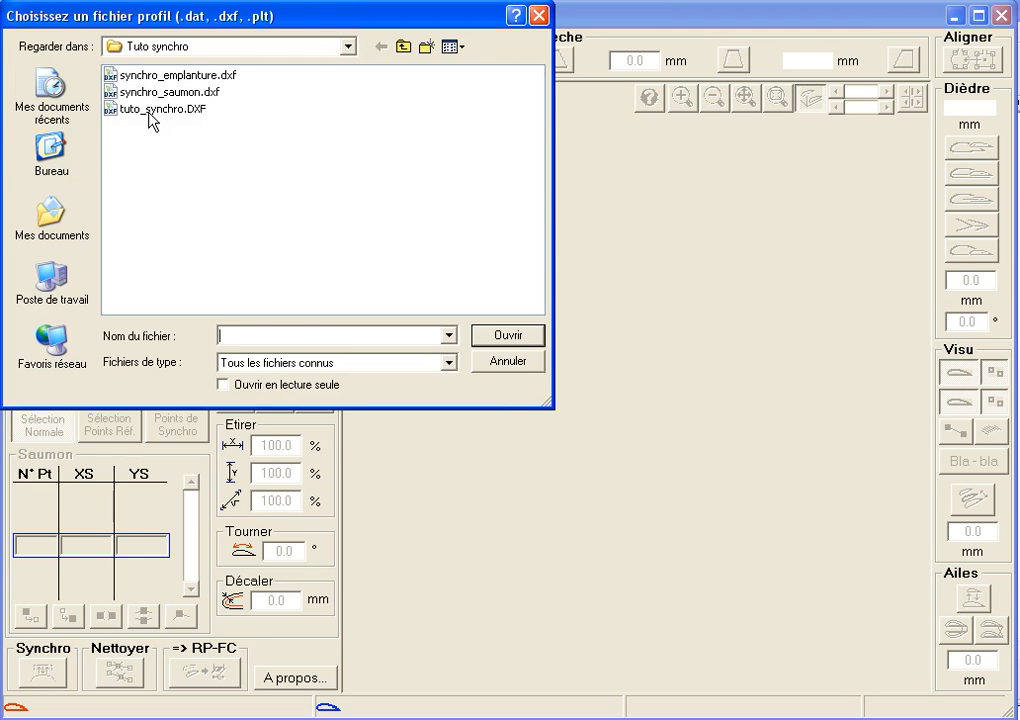
pyautogui.click(155, 112)
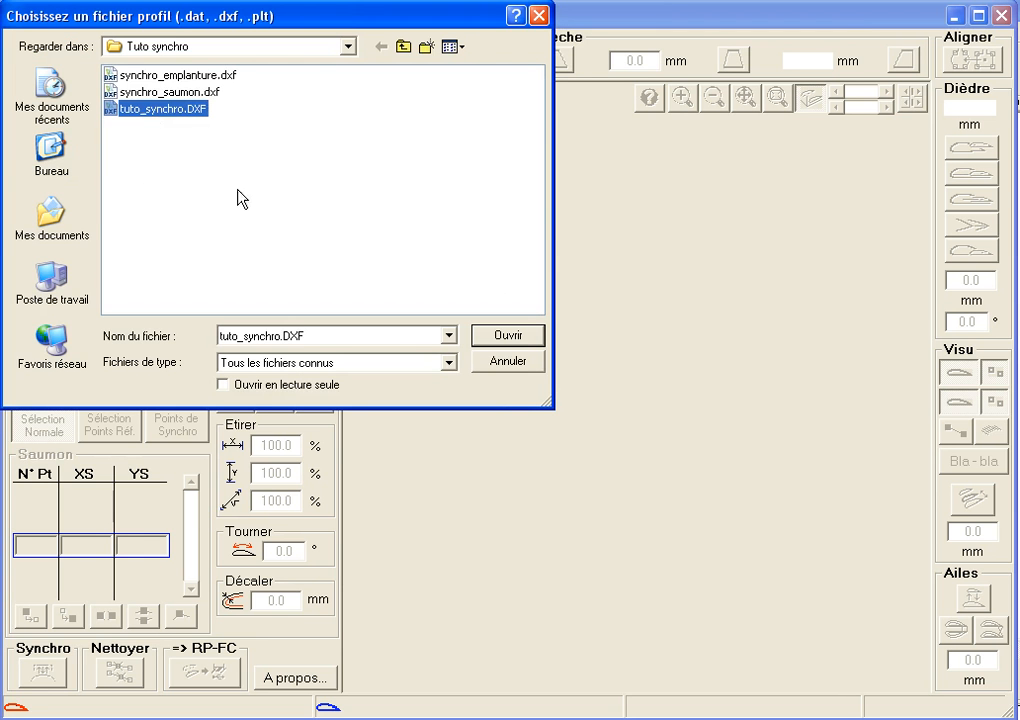
pyautogui.click(518, 336)
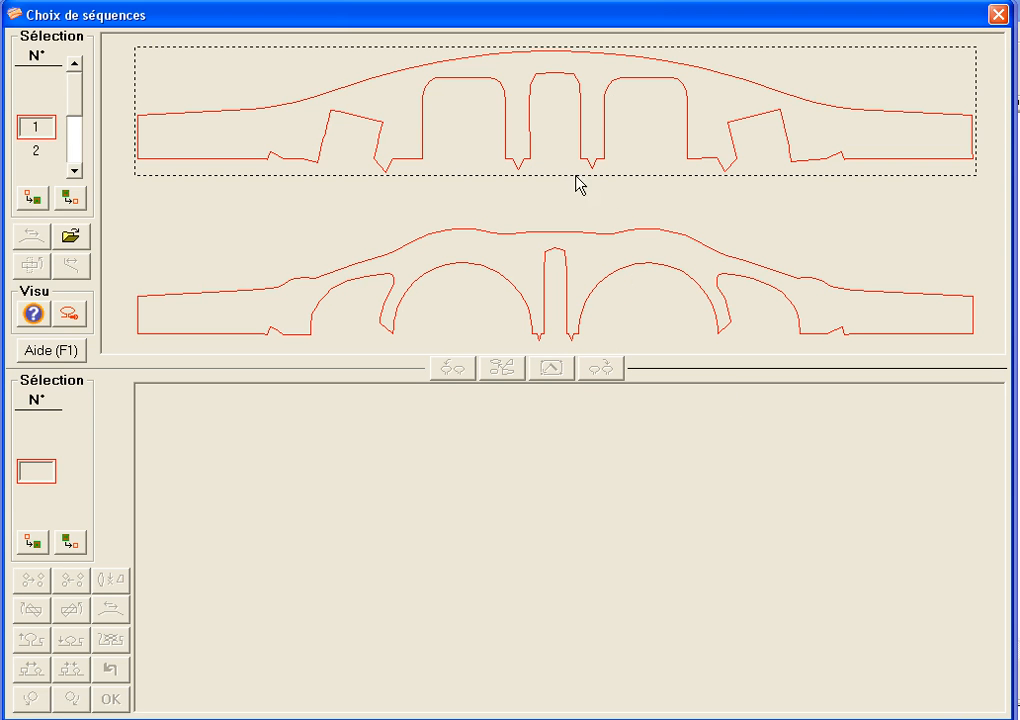
pyautogui.click(577, 120)
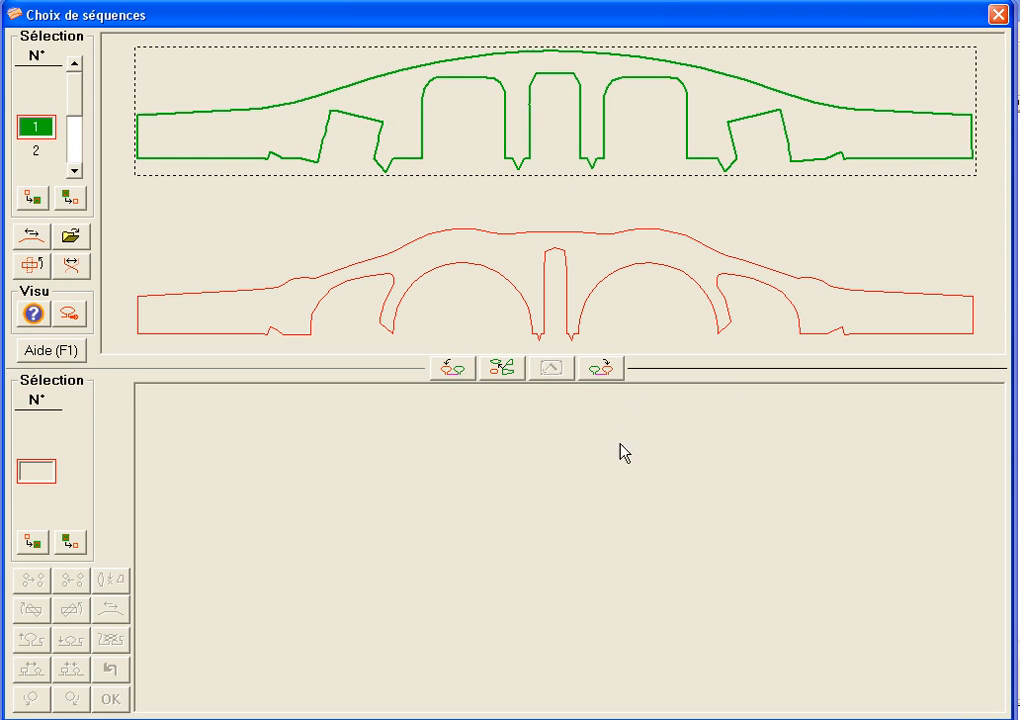
pyautogui.click(603, 369)
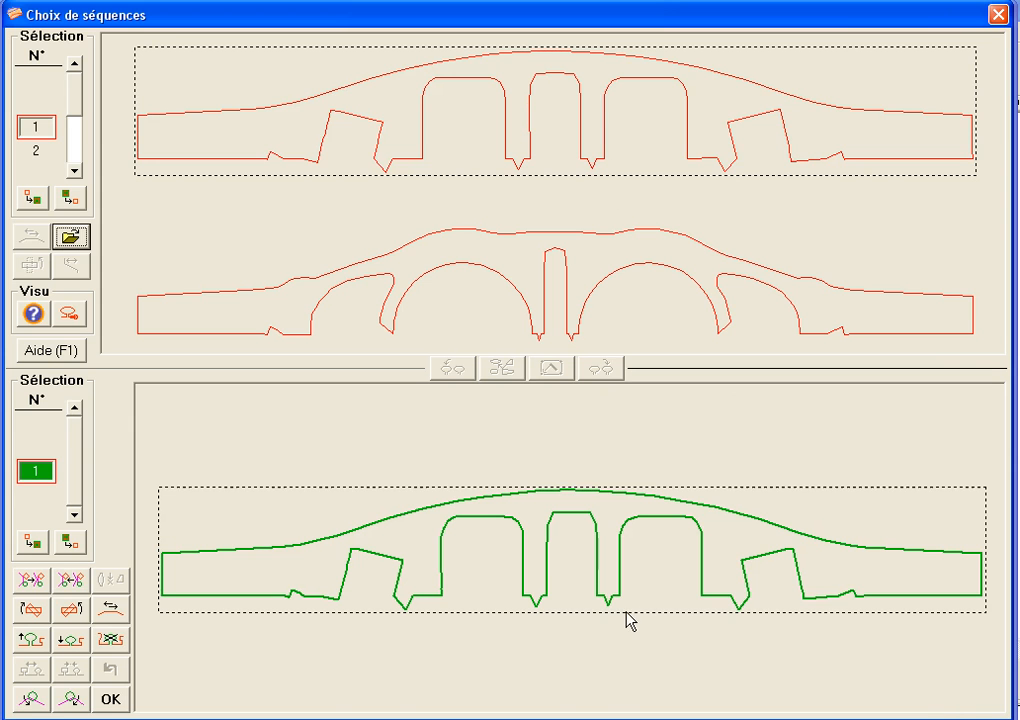
pyautogui.click(107, 697)
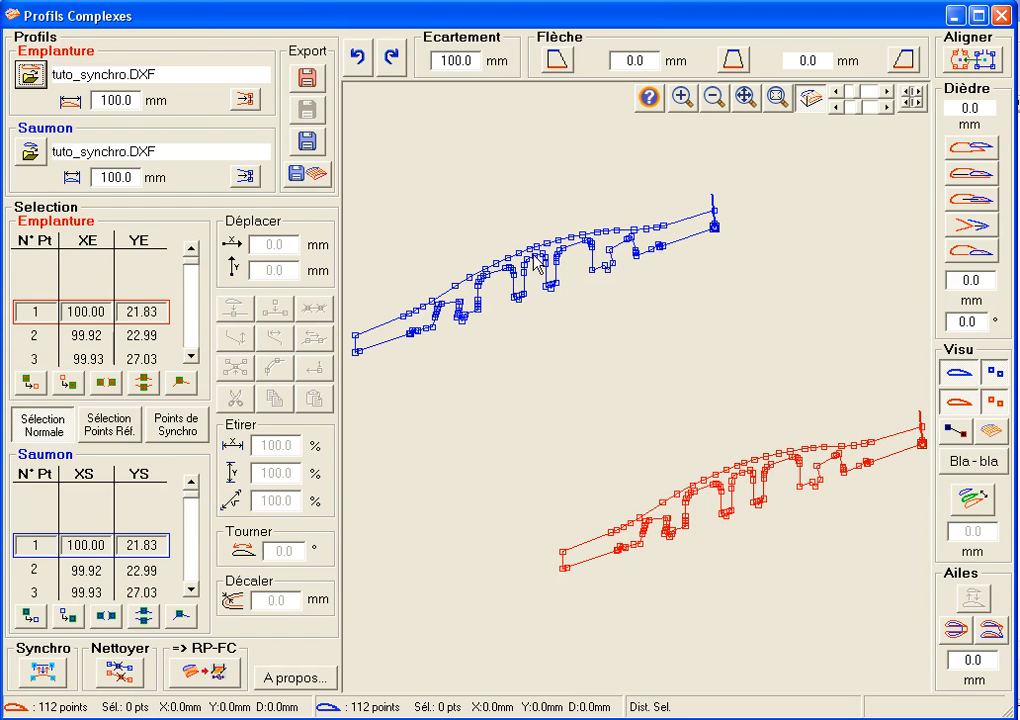
# Load the lower outline, with the two large arches, from tuto_synchro.DXF as the Saumon profile.
pyautogui.click(30, 153)
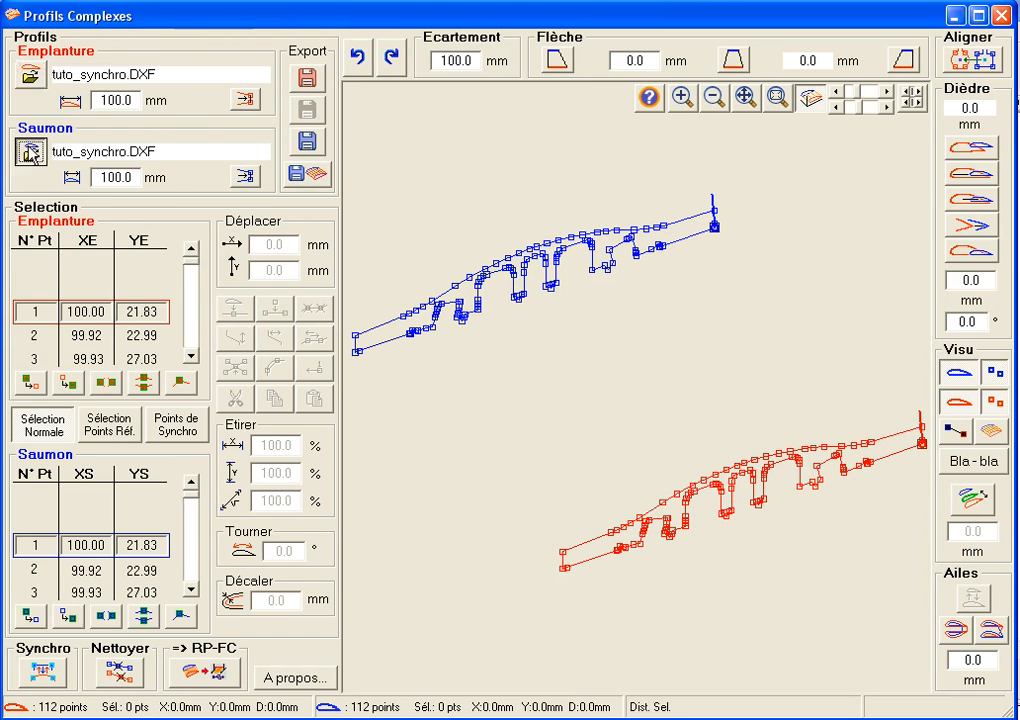
pyautogui.click(160, 110)
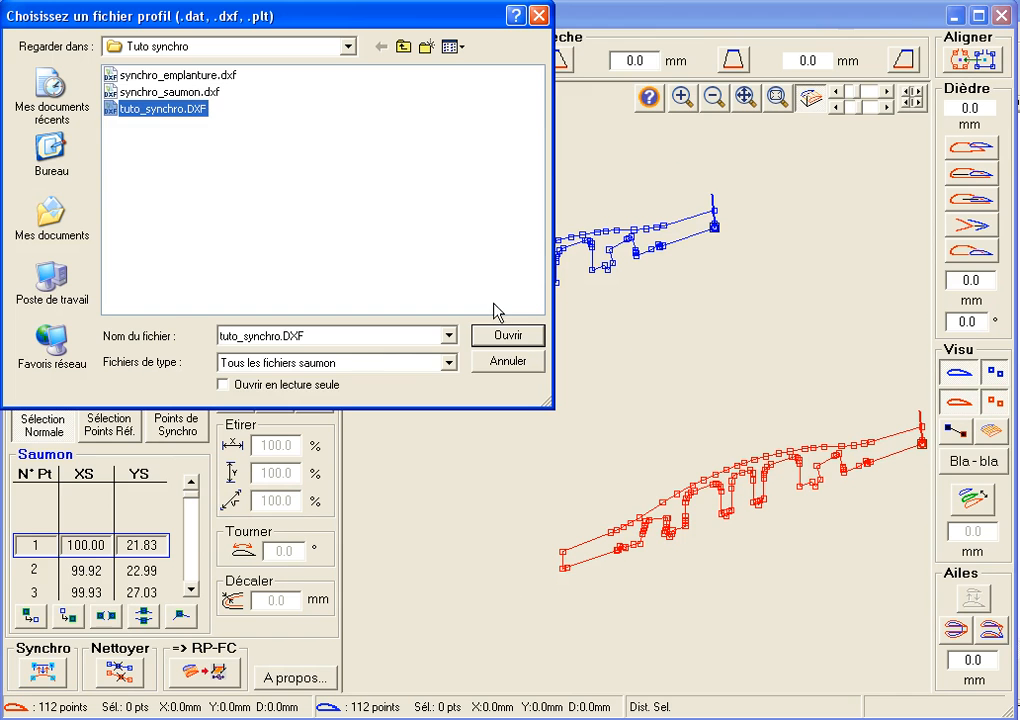
pyautogui.click(512, 337)
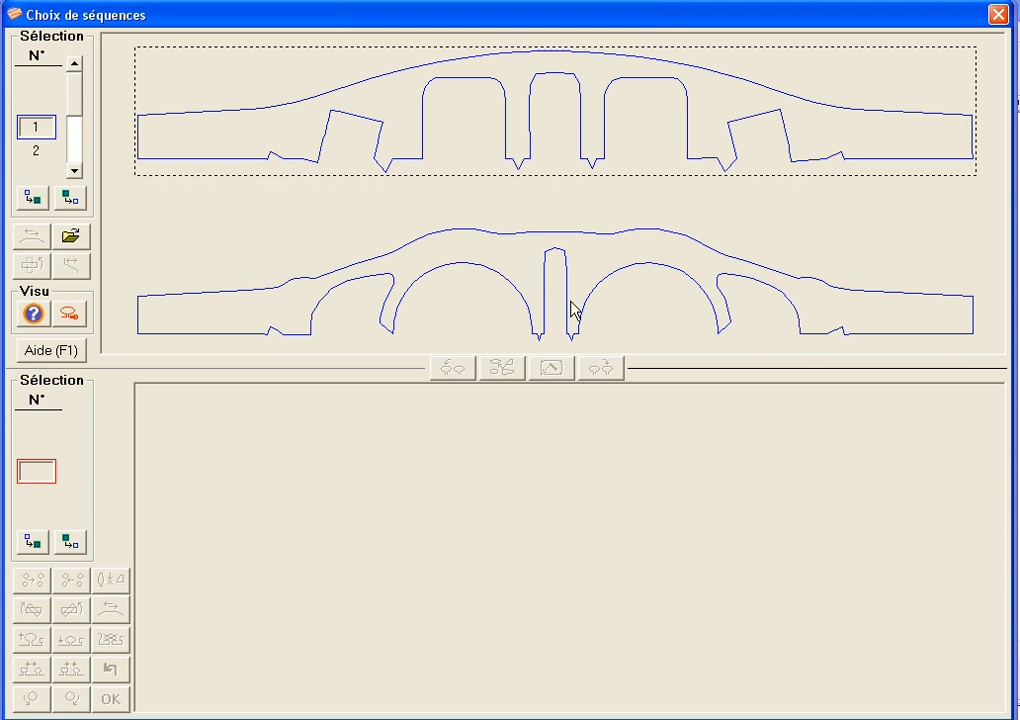
pyautogui.click(571, 307)
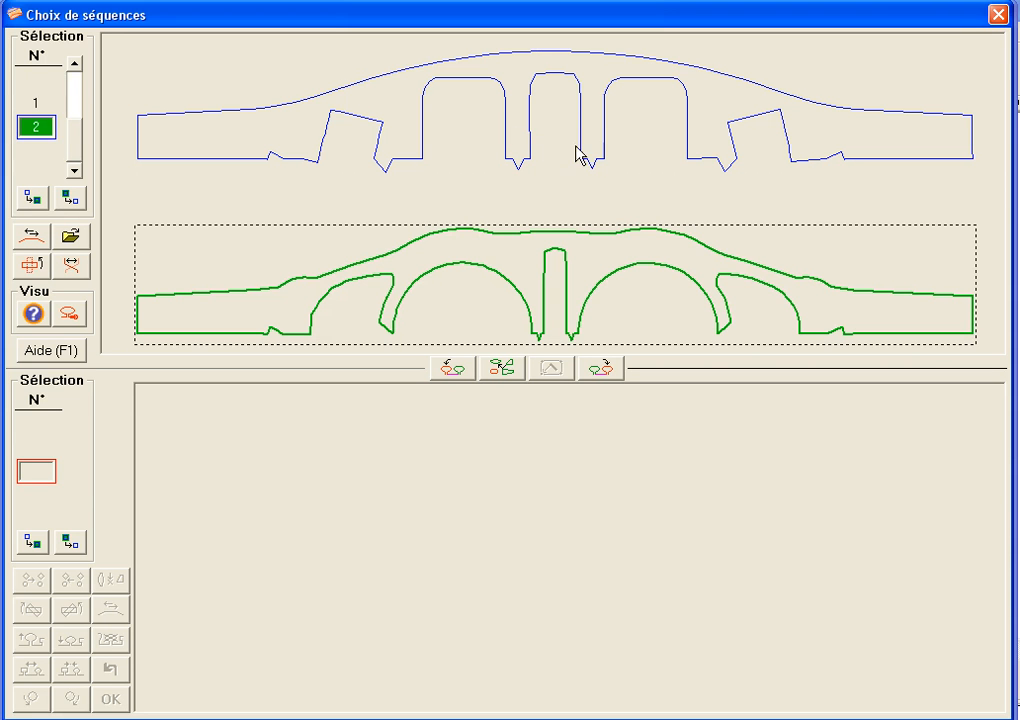
pyautogui.click(606, 366)
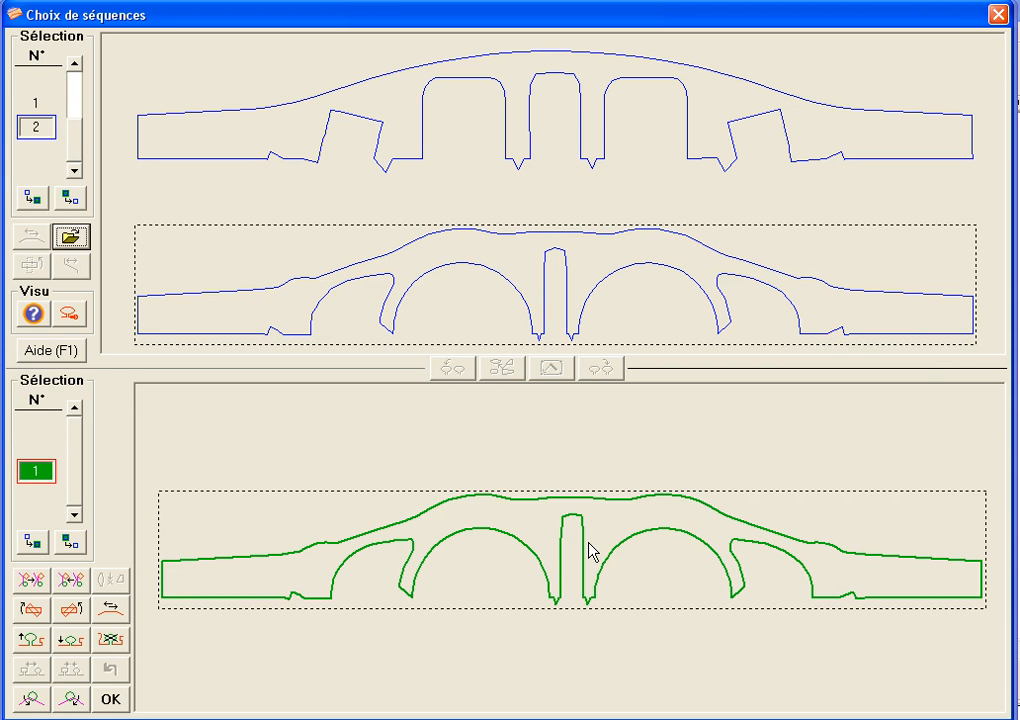
pyautogui.click(110, 702)
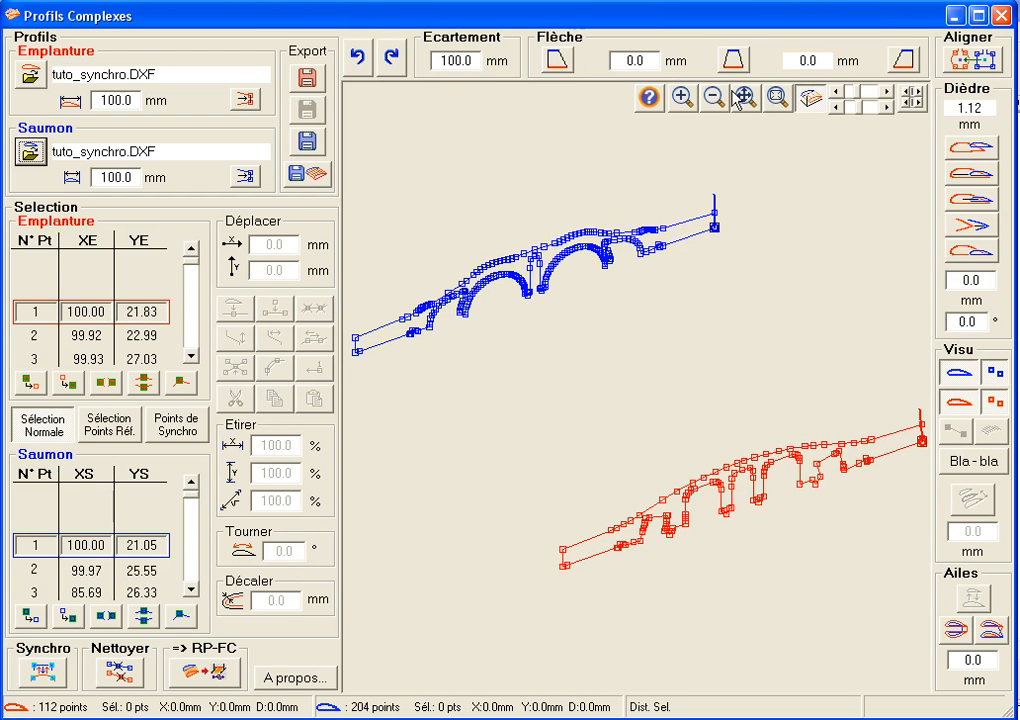
# Compare the two profiles superimposed in the flat view, and return to the perspective view.
pyautogui.click(770, 103)
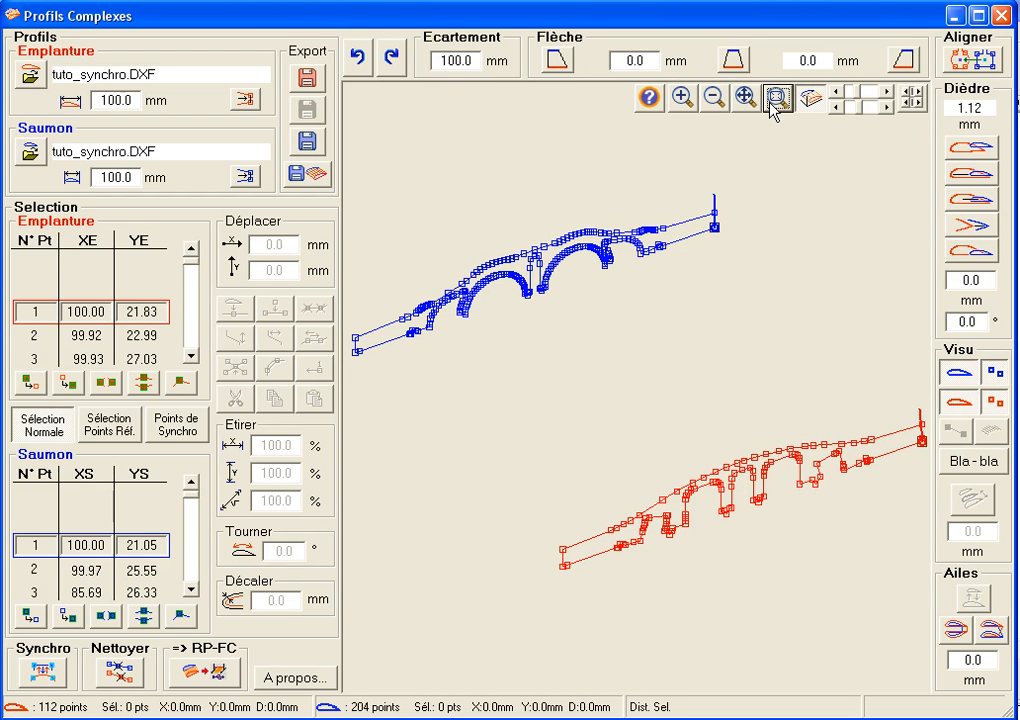
pyautogui.click(812, 99)
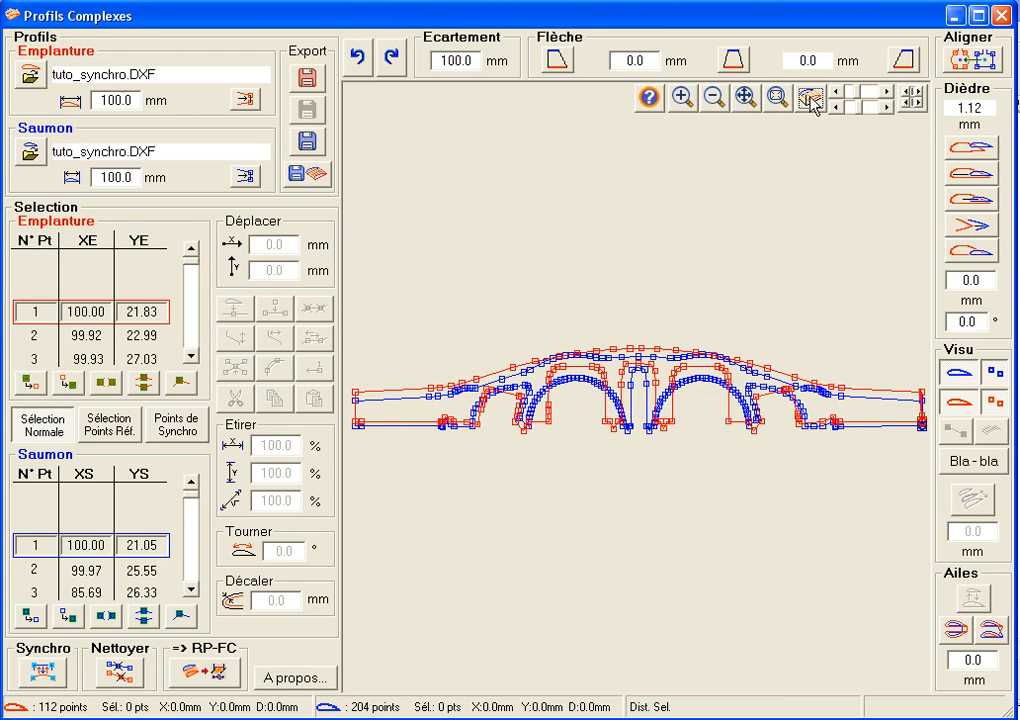
pyautogui.click(812, 100)
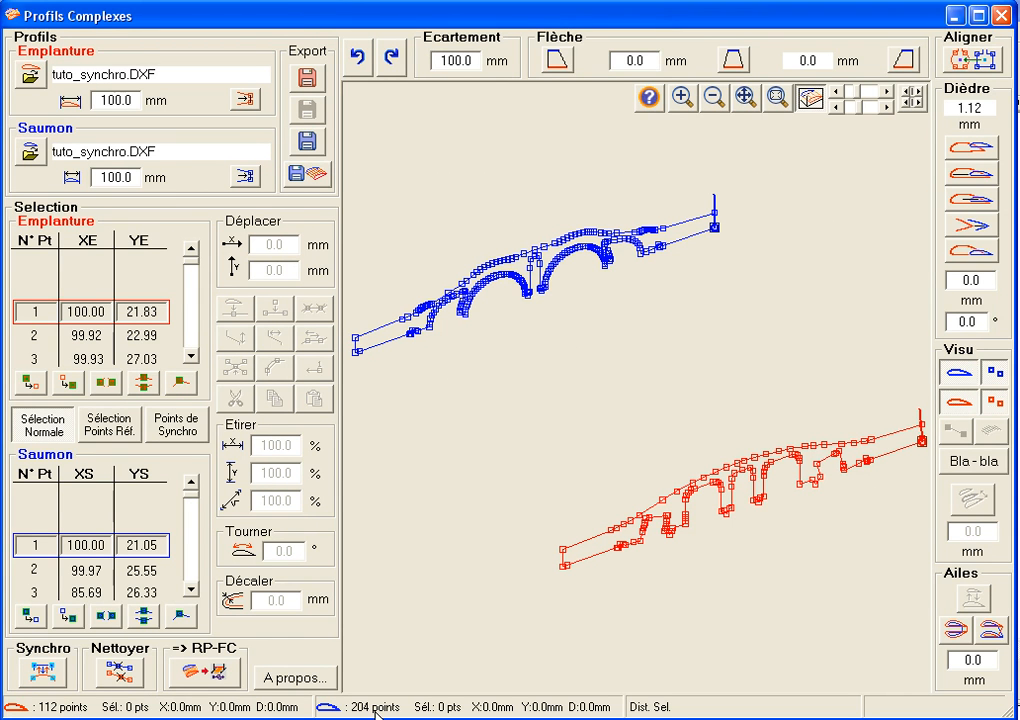
# Insert intermediate points between points 3 to 95 of the Emplanture profile and clear the selection.
pyautogui.click(921, 428)
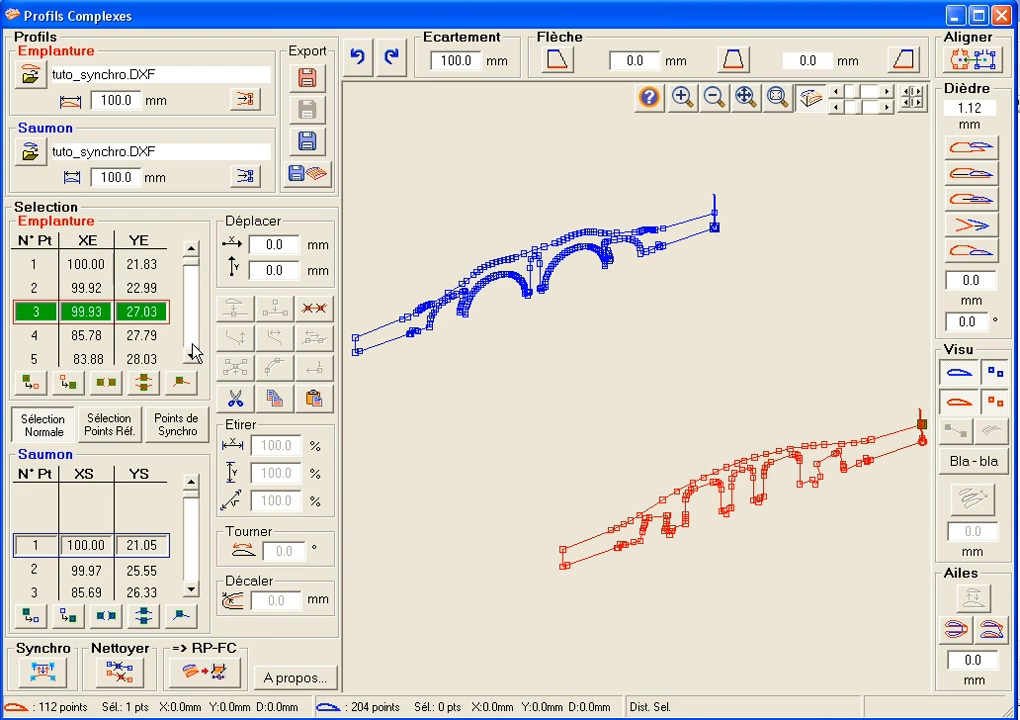
pyautogui.keyDown('shift'); pyautogui.click(192, 344); pyautogui.keyUp('shift')
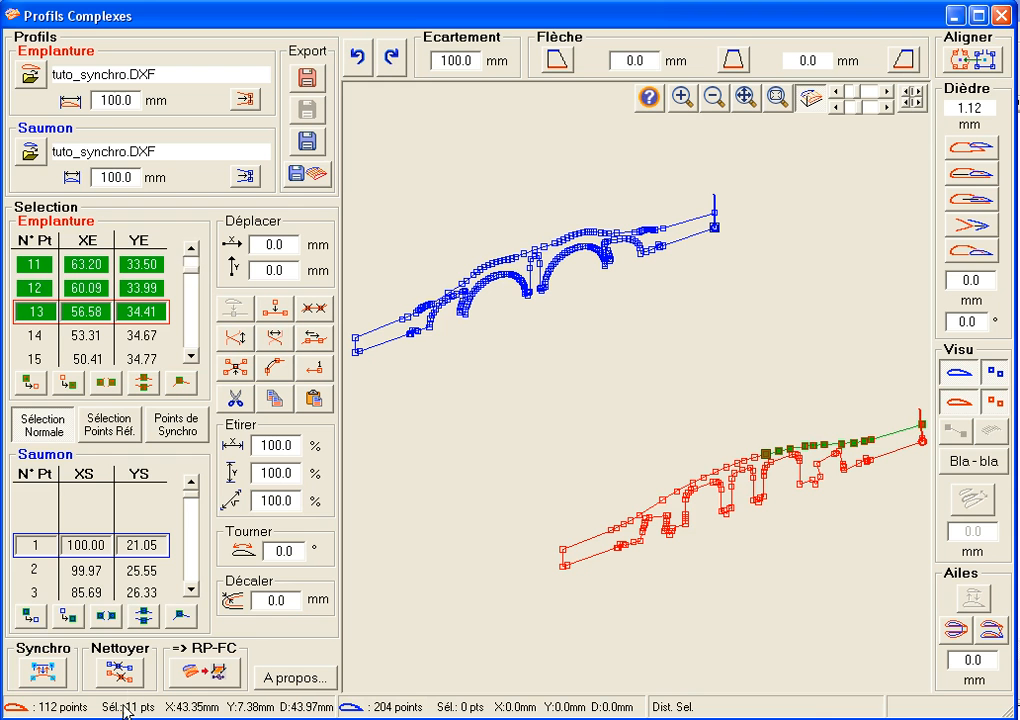
pyautogui.keyDown('shift'); pyautogui.click(194, 342); pyautogui.keyUp('shift')
pyautogui.keyDown('shift'); pyautogui.click(194, 342); pyautogui.keyUp('shift')
pyautogui.keyDown('shift'); pyautogui.click(194, 342); pyautogui.keyUp('shift')
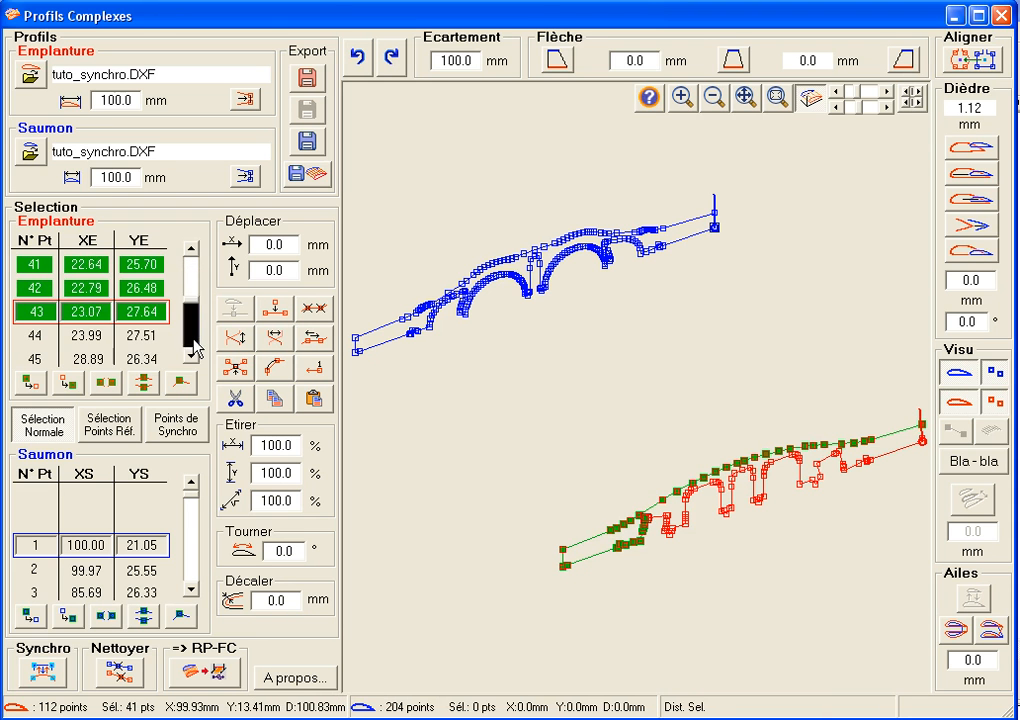
pyautogui.keyDown('shift'); pyautogui.click(194, 342); pyautogui.keyUp('shift')
pyautogui.keyDown('shift'); pyautogui.click(194, 342); pyautogui.keyUp('shift')
pyautogui.keyDown('shift'); pyautogui.click(194, 342); pyautogui.keyUp('shift')
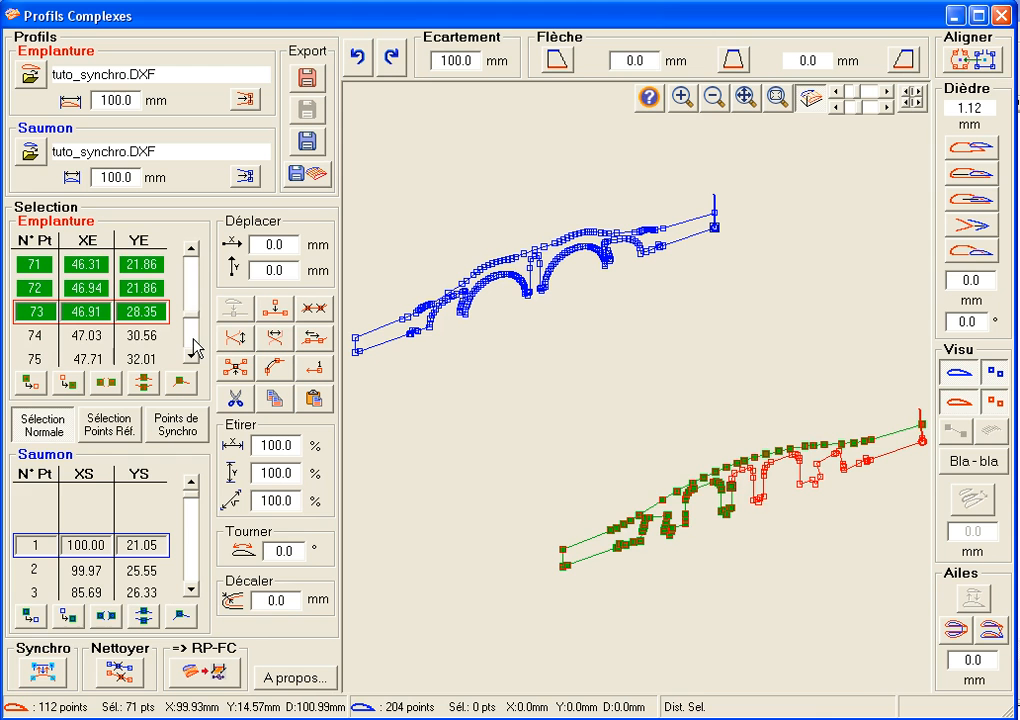
pyautogui.keyDown('shift'); pyautogui.click(194, 342); pyautogui.keyUp('shift')
pyautogui.keyDown('shift'); pyautogui.click(194, 344); pyautogui.keyUp('shift')
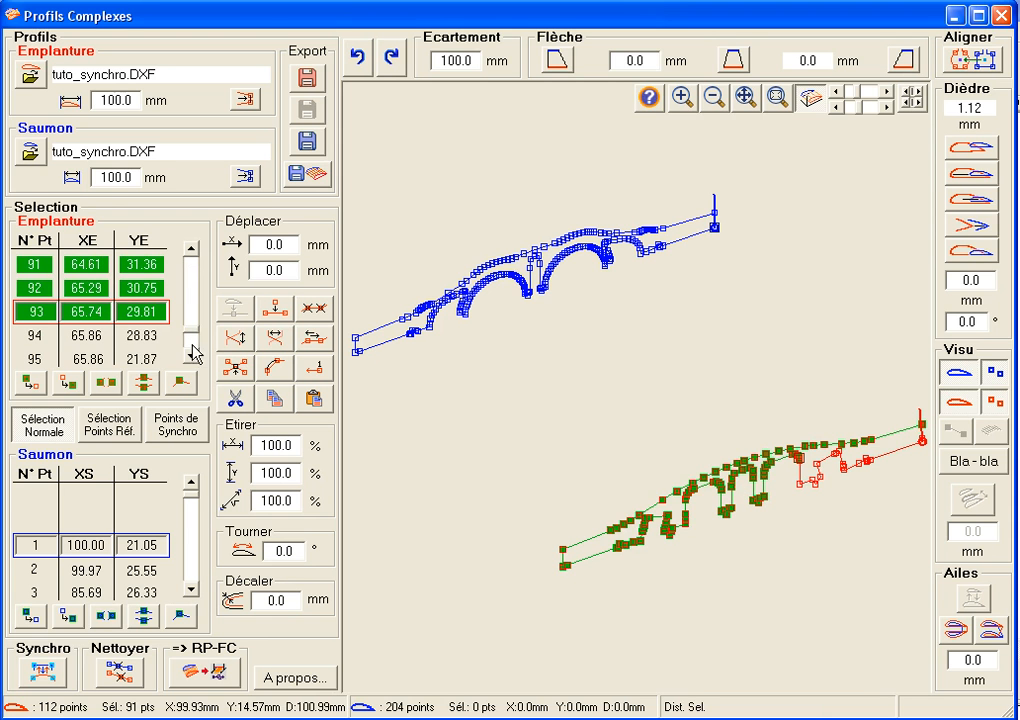
pyautogui.keyDown('shift'); pyautogui.click(190, 358); pyautogui.keyUp('shift')
pyautogui.keyDown('shift'); pyautogui.click(190, 358); pyautogui.keyUp('shift')
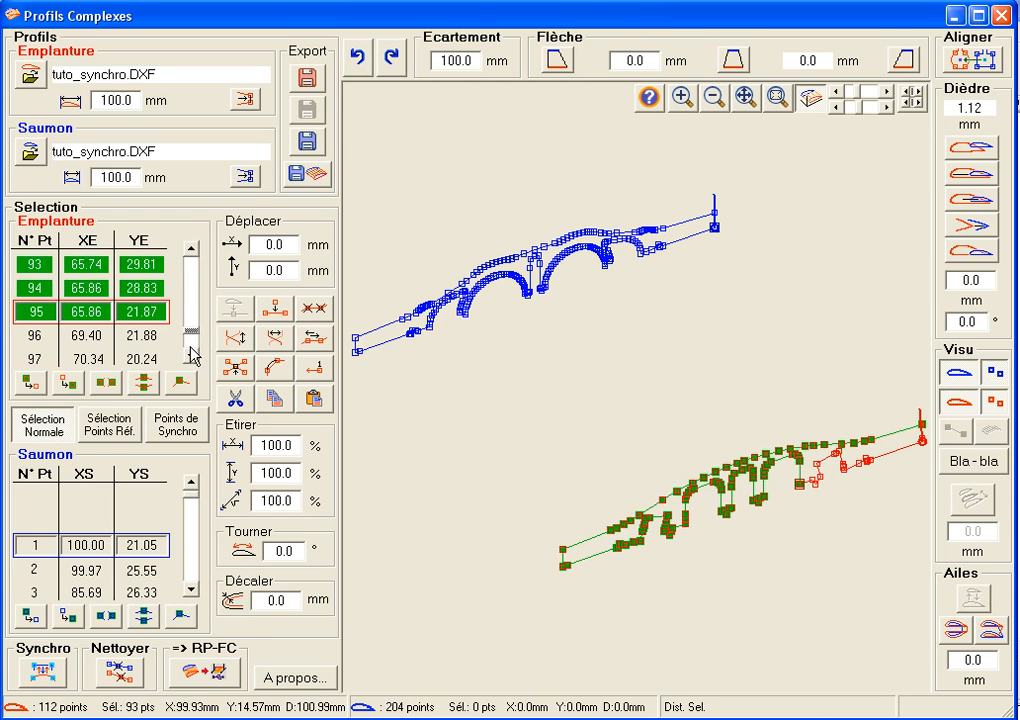
pyautogui.click(276, 313)
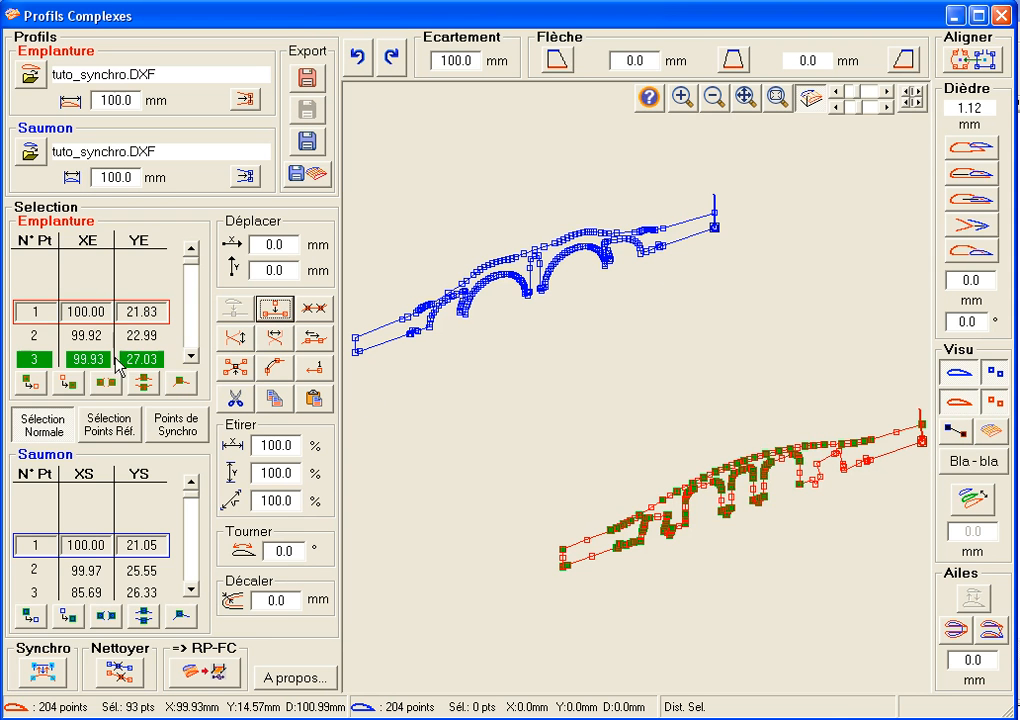
pyautogui.click(30, 382)
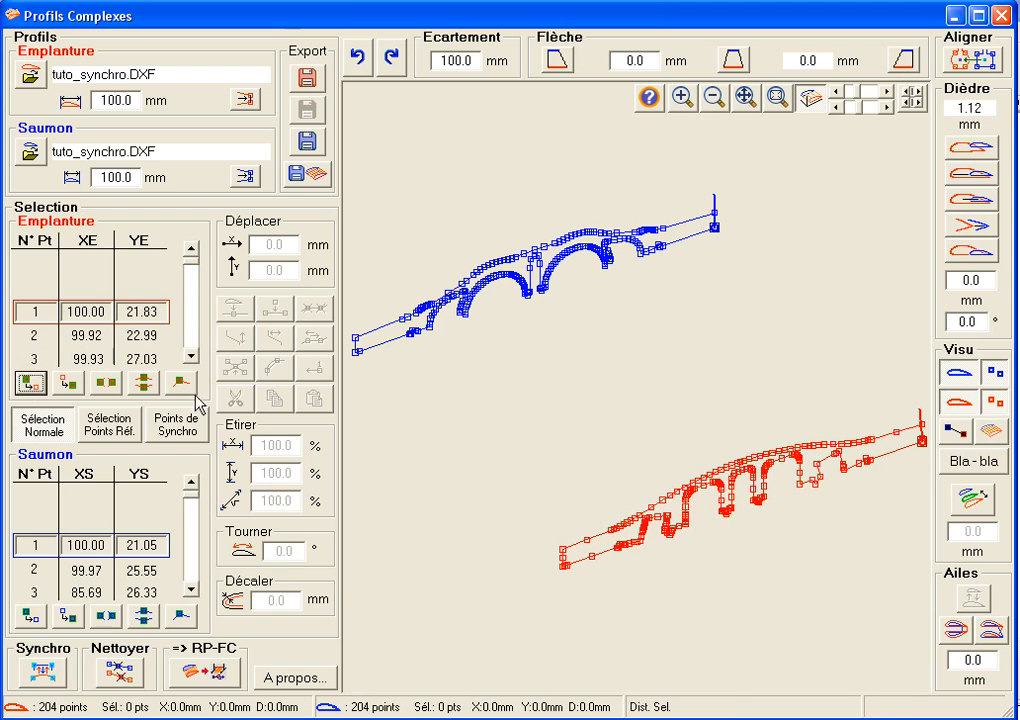
# Hide the point markers on both profiles and show the link line for the current pair of points.
pyautogui.click(996, 401)
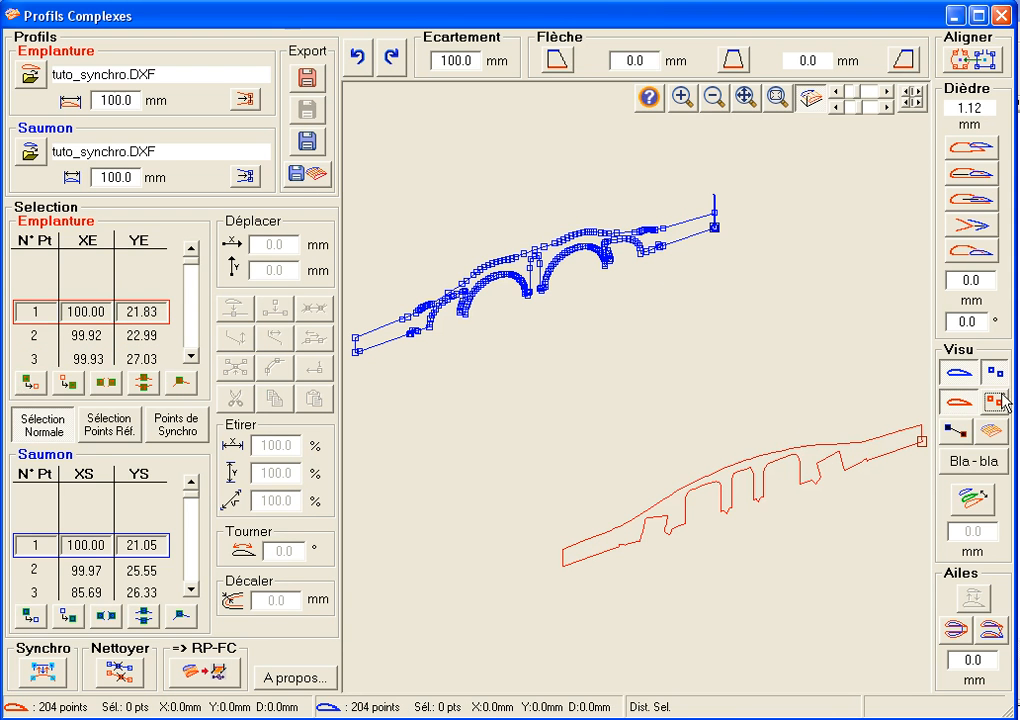
pyautogui.click(995, 372)
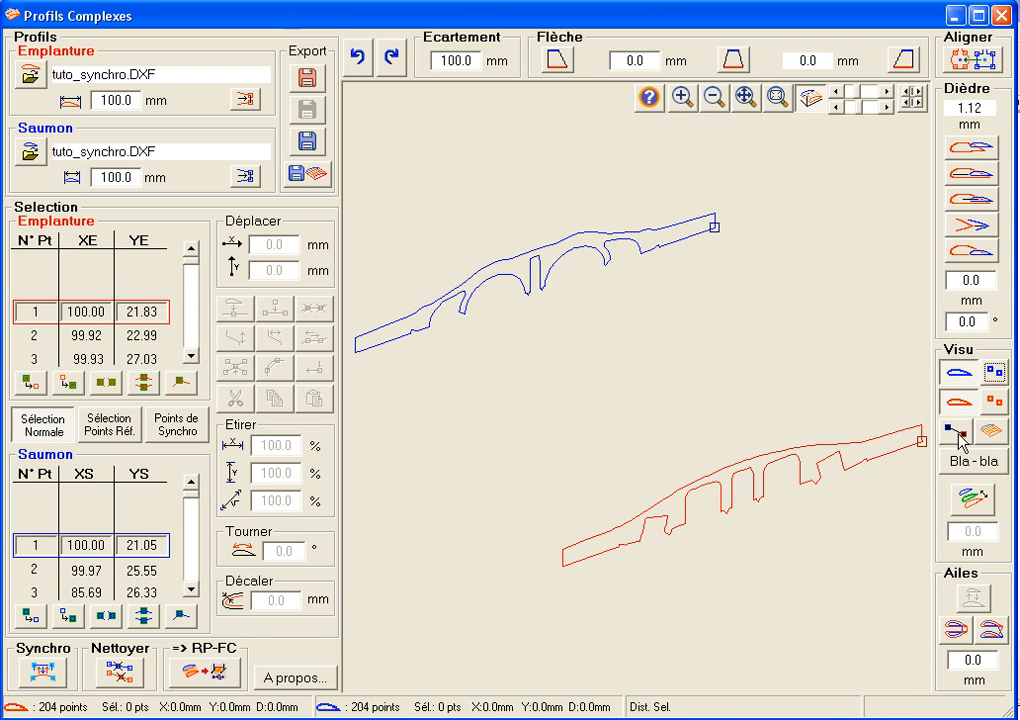
pyautogui.click(957, 436)
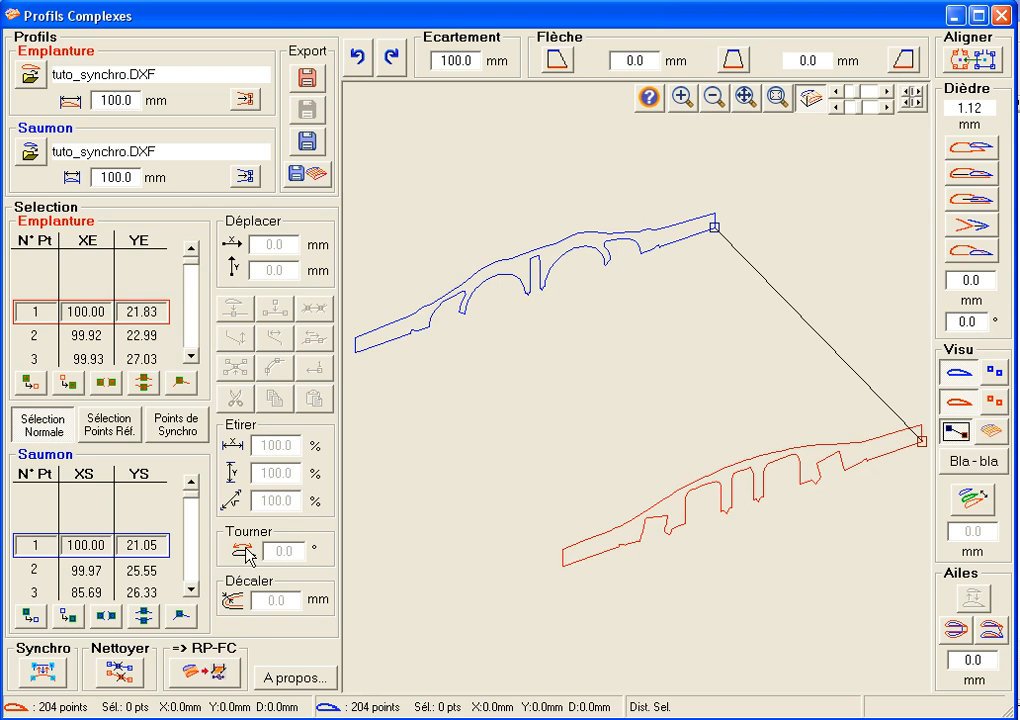
# Examine how Emplanture points up to 131 correspond to the Saumon profile, and display all links between the two profiles.
pyautogui.click(192, 356)
pyautogui.click(192, 356)
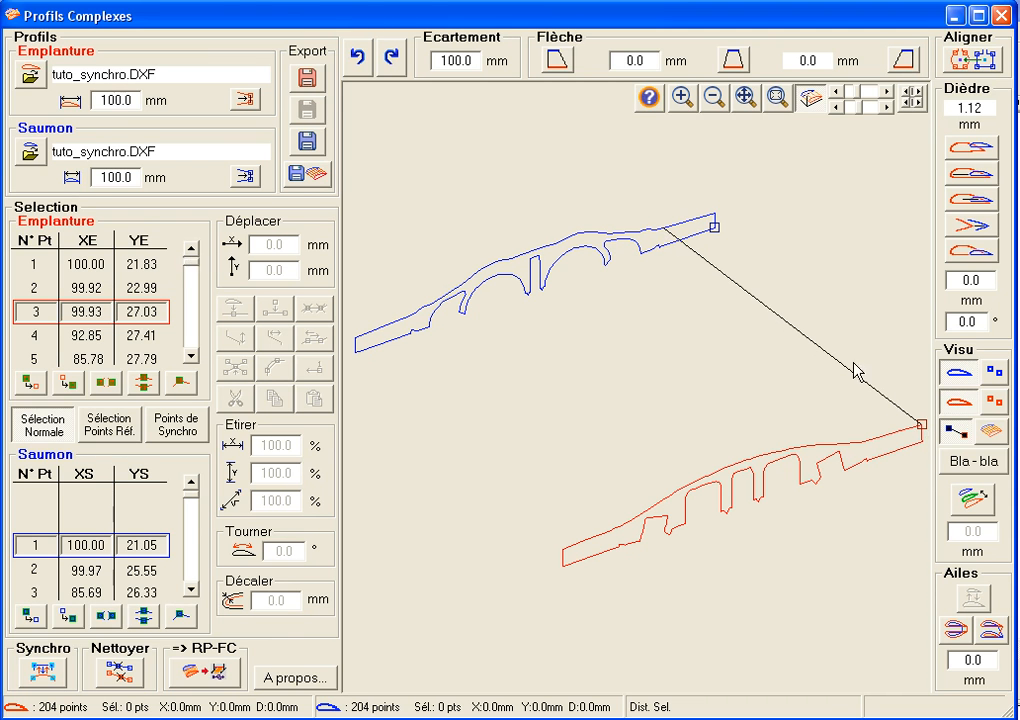
pyautogui.click(196, 349)
pyautogui.moveTo(196, 349); pyautogui.dragTo(196, 349)
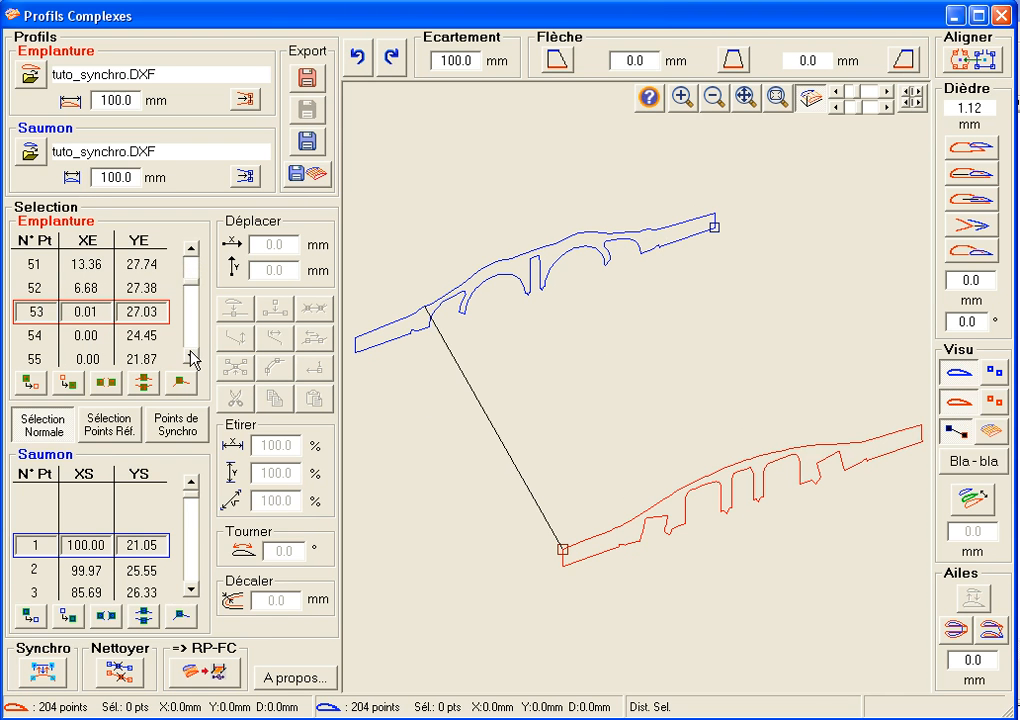
pyautogui.moveTo(191, 355); pyautogui.dragTo(191, 357)
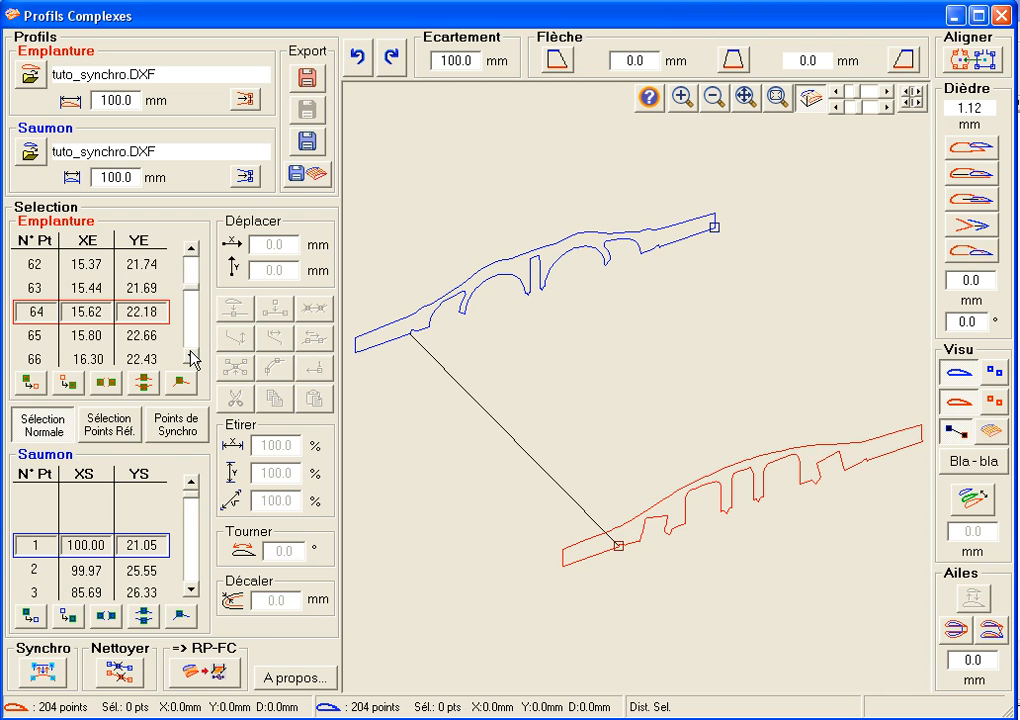
pyautogui.click(191, 357)
pyautogui.click(191, 357)
pyautogui.click(191, 357)
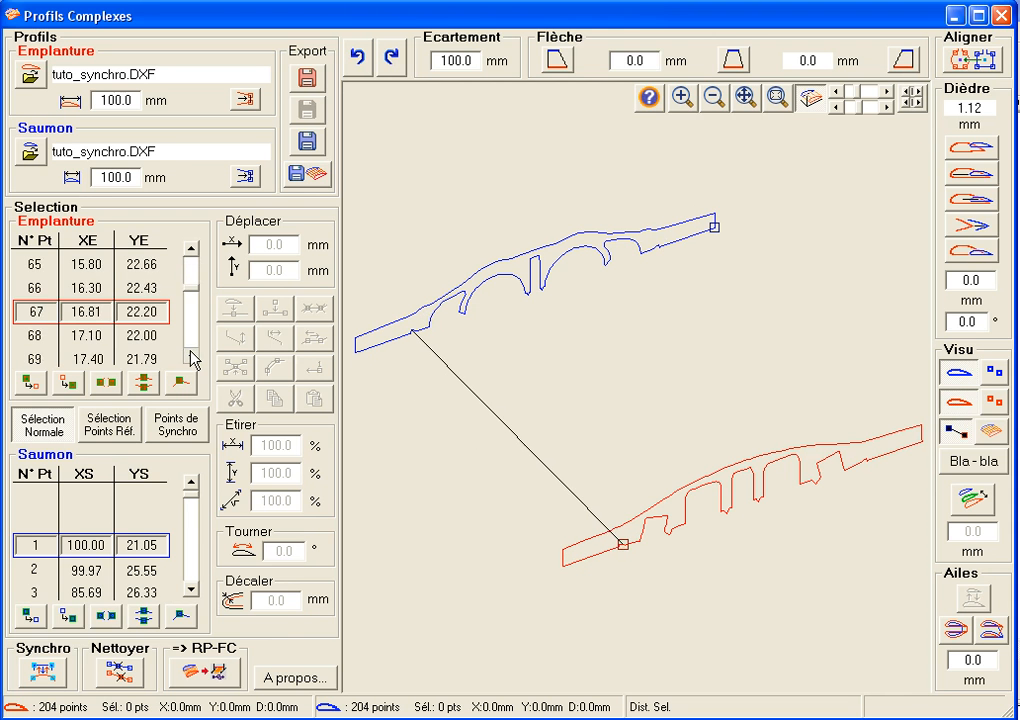
pyautogui.click(191, 357)
pyautogui.click(191, 357)
pyautogui.click(191, 357)
pyautogui.click(191, 357)
pyautogui.click(191, 357)
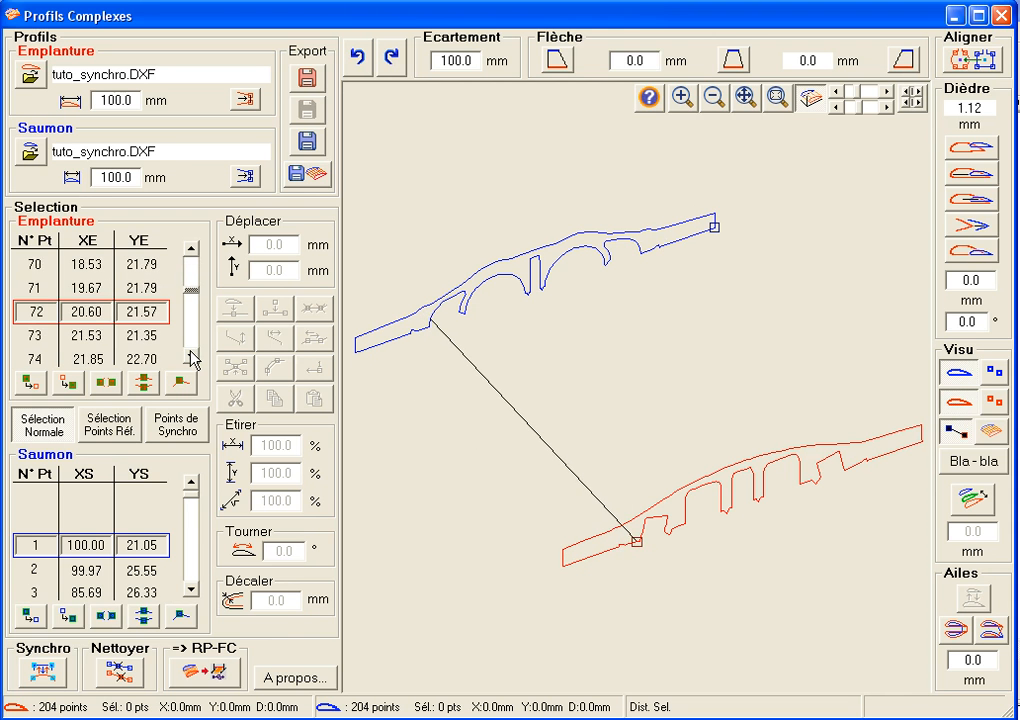
pyautogui.click(191, 357)
pyautogui.click(191, 357)
pyautogui.moveTo(191, 357); pyautogui.dragTo(191, 357)
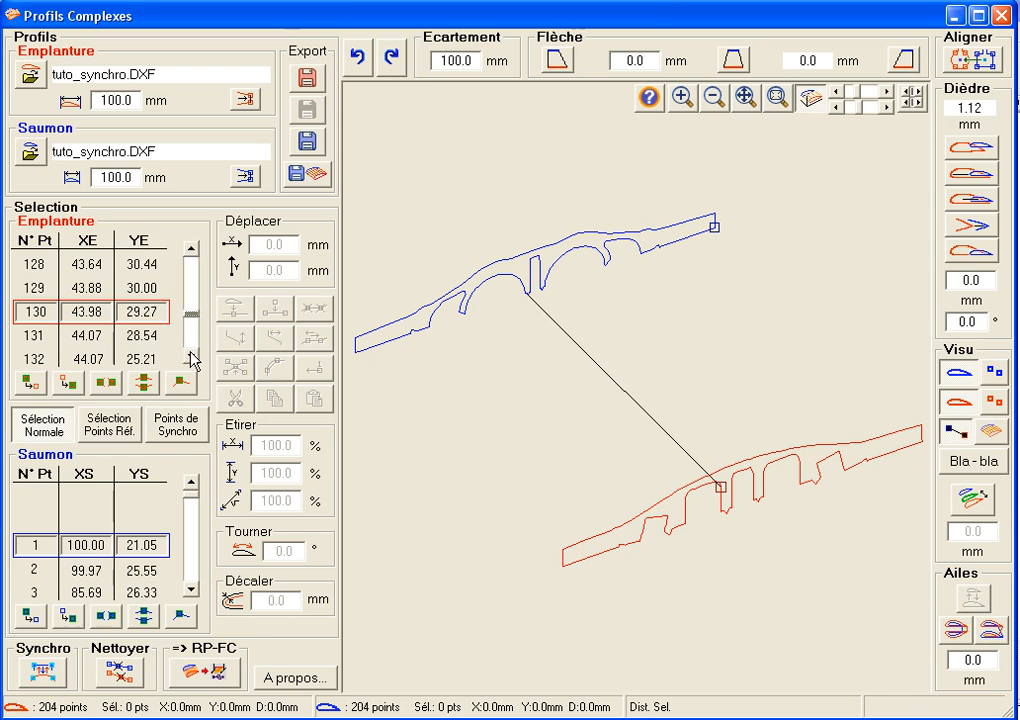
pyautogui.click(191, 357)
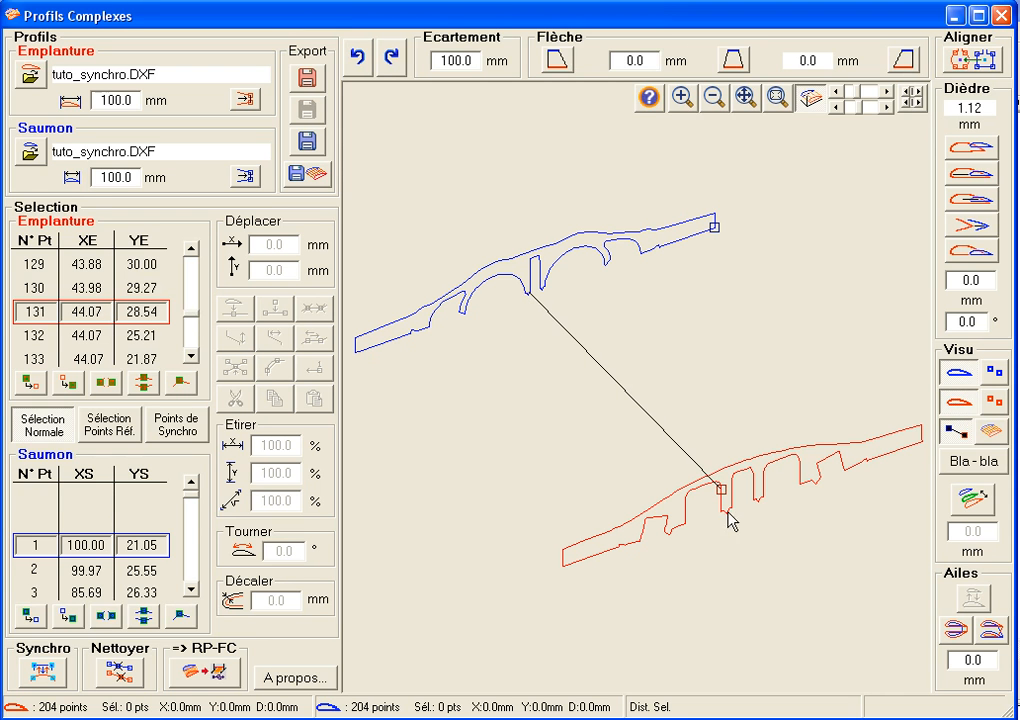
pyautogui.click(993, 432)
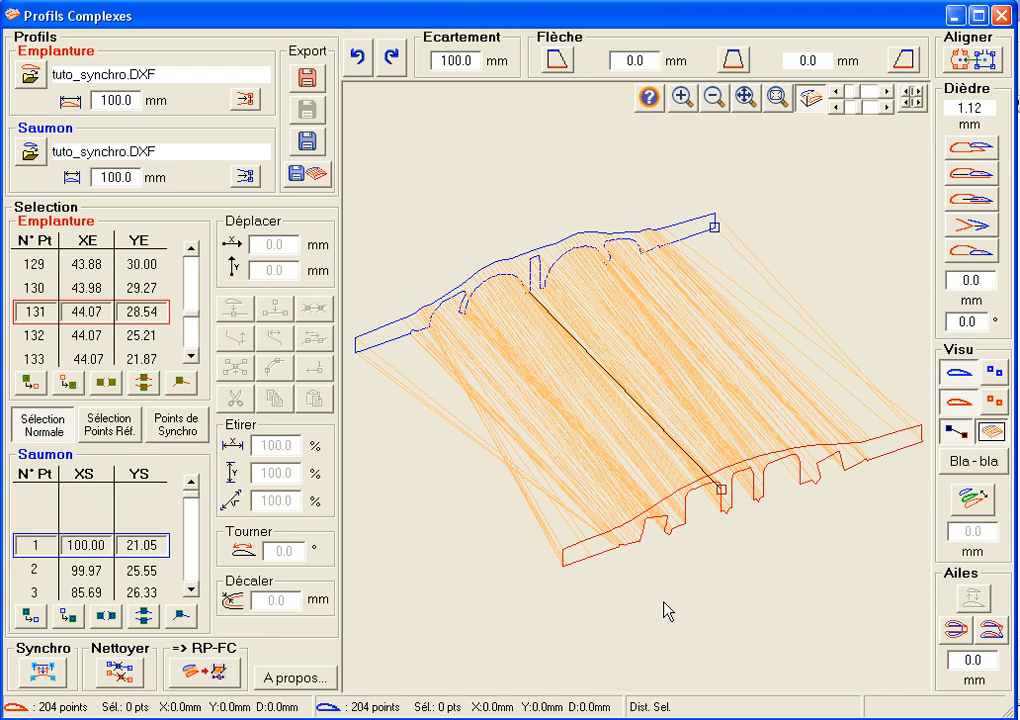
# Hide the links between the profiles, undo the intermediate-point insertion on the Emplanture profile and clear its selection.
pyautogui.click(993, 432)
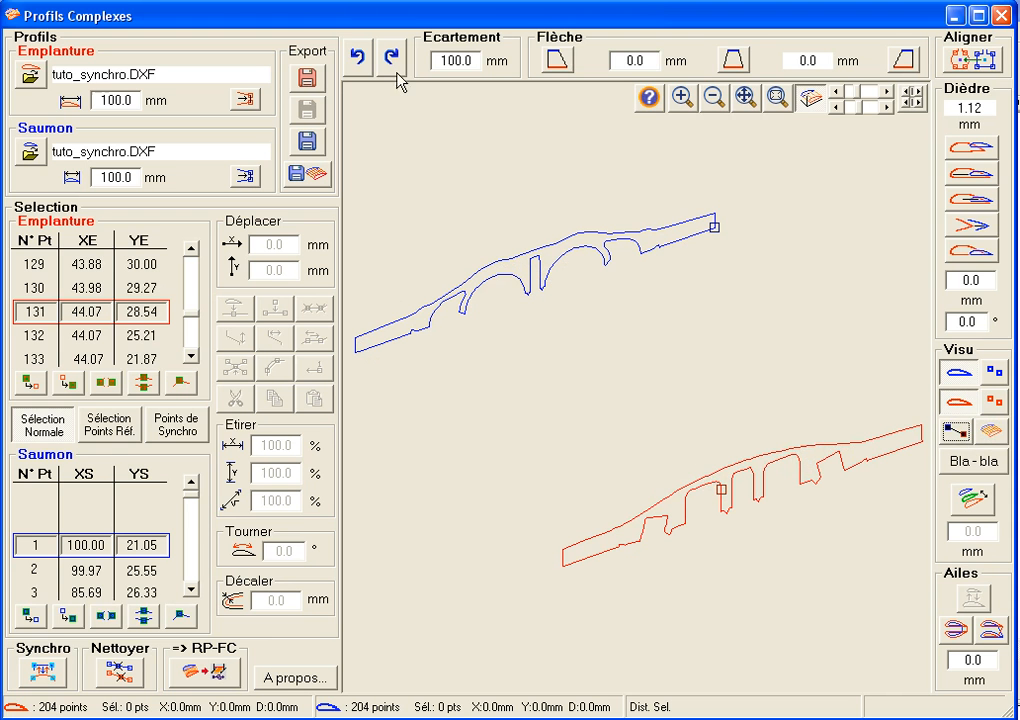
pyautogui.click(360, 57)
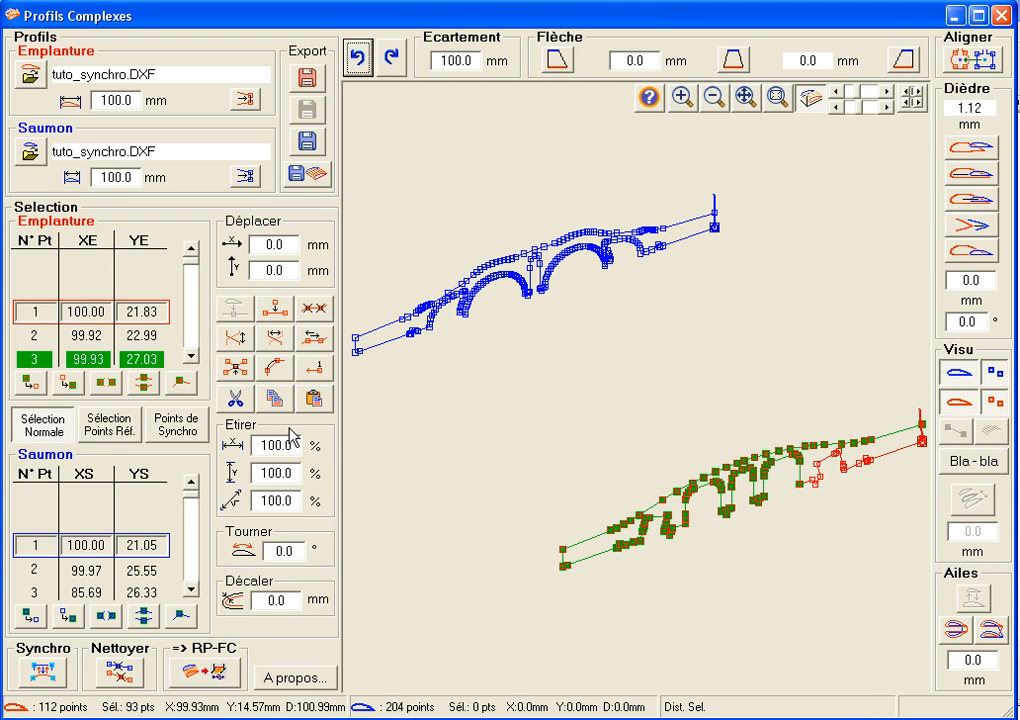
pyautogui.click(31, 383)
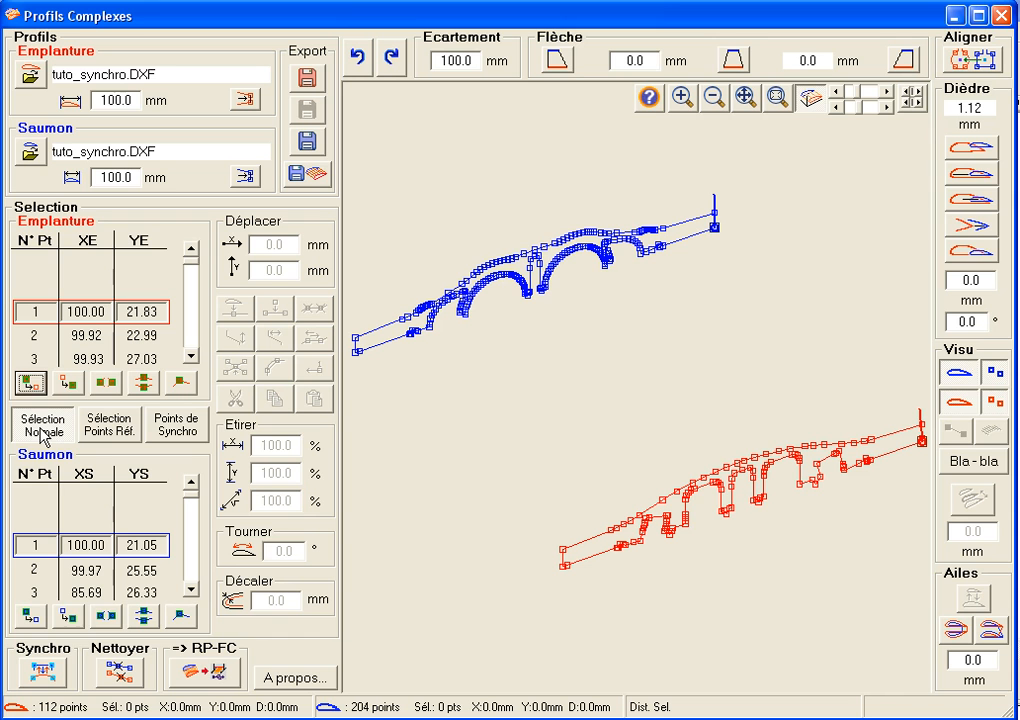
# Switch the selection mode to Points de Synchro and examine the trailing end of the superimposed profiles in the flat view.
pyautogui.click(178, 432)
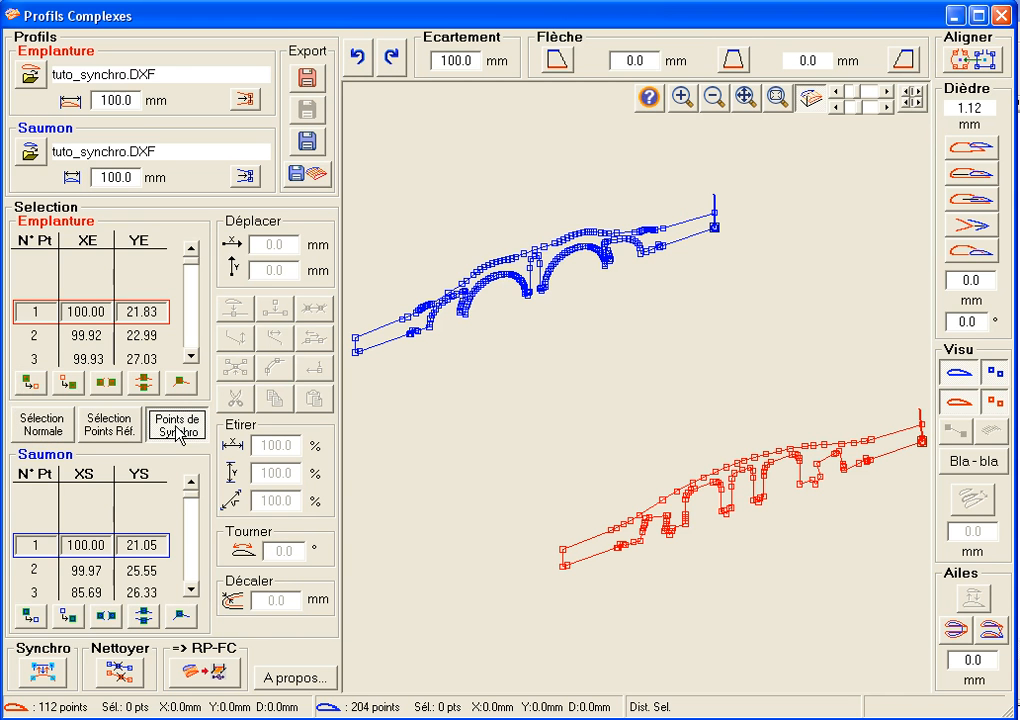
pyautogui.click(775, 98)
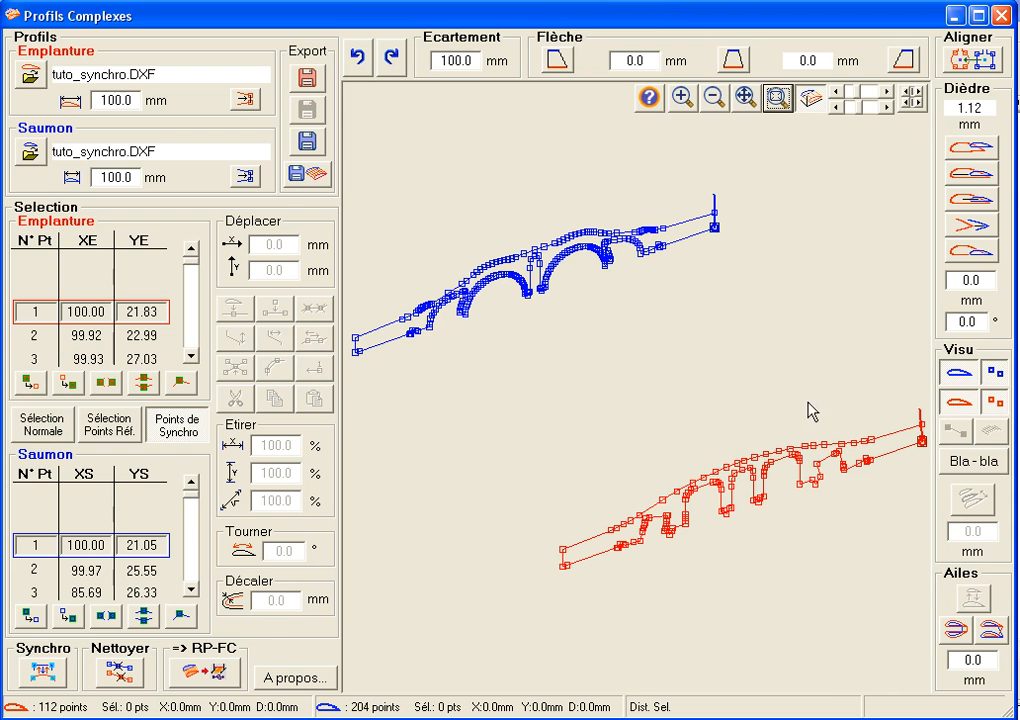
pyautogui.click(808, 103)
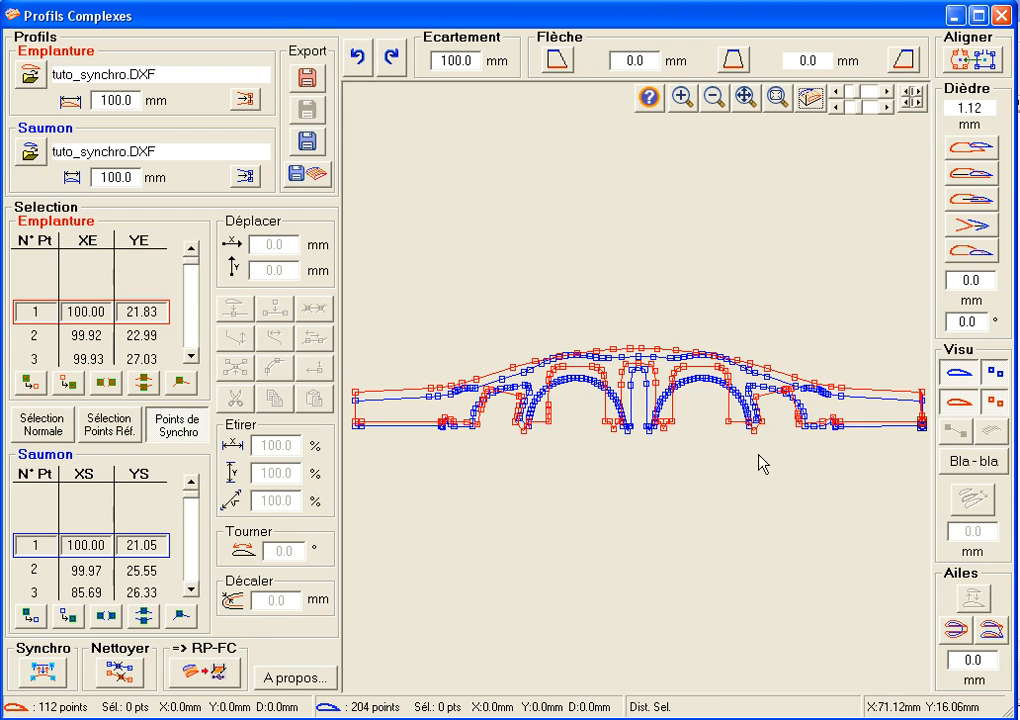
pyautogui.moveTo(861, 334); pyautogui.dragTo(929, 460)
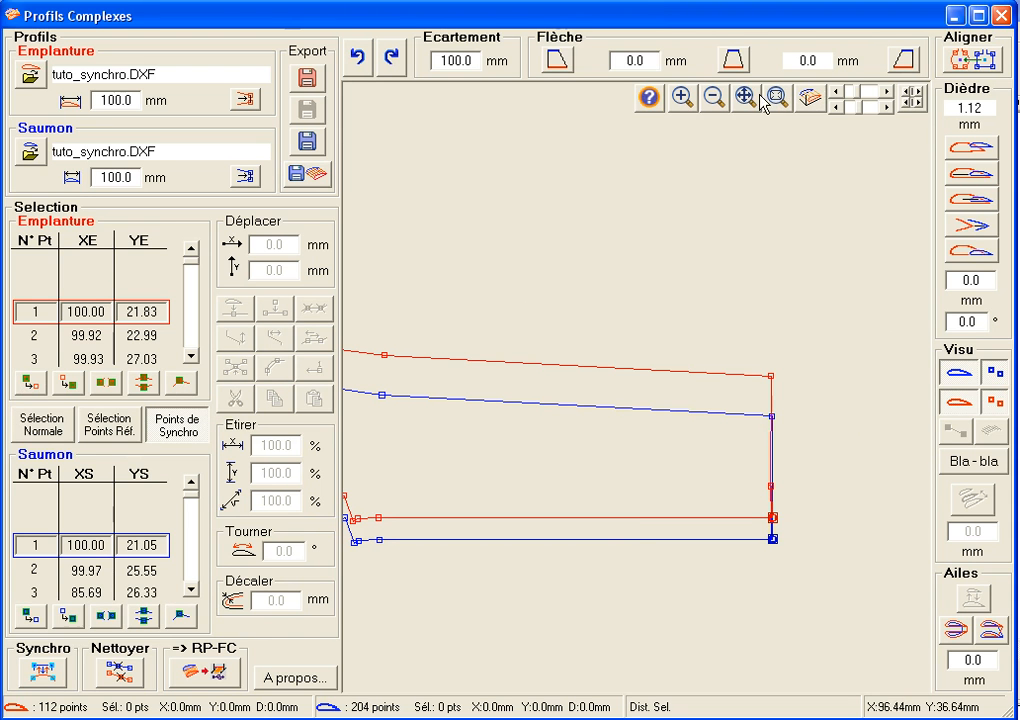
# Return to the perspective view and flatten its angle until the Saumon profile lies just above the Emplanture profile, fitted in view.
pyautogui.click(886, 106)
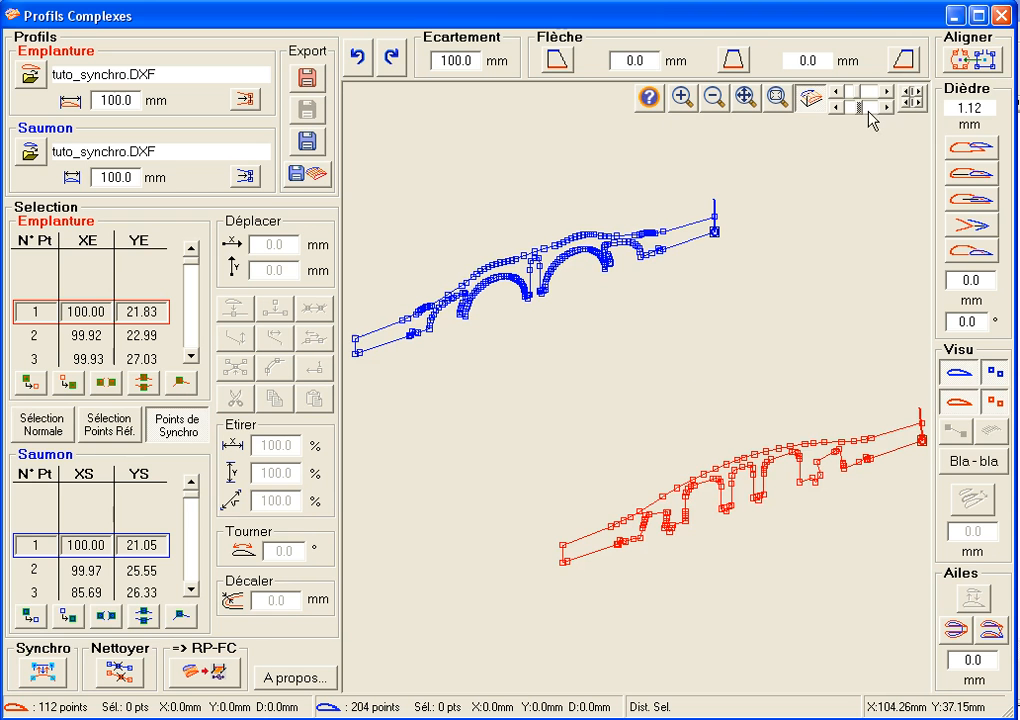
pyautogui.click(848, 106)
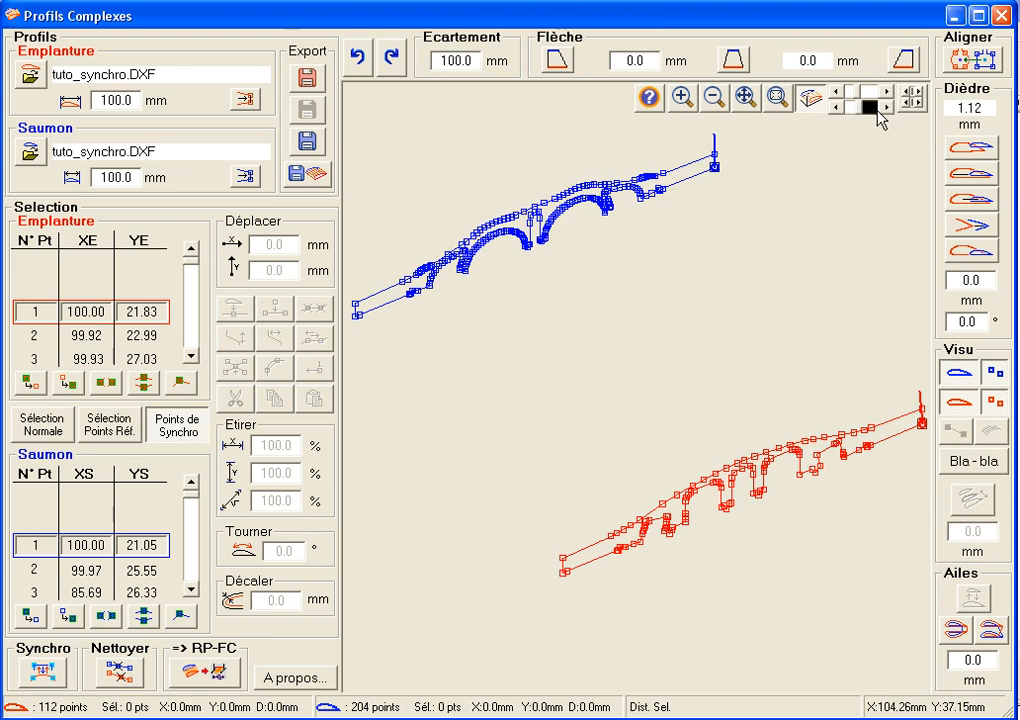
pyautogui.click(868, 107)
pyautogui.click(876, 108)
pyautogui.click(876, 108)
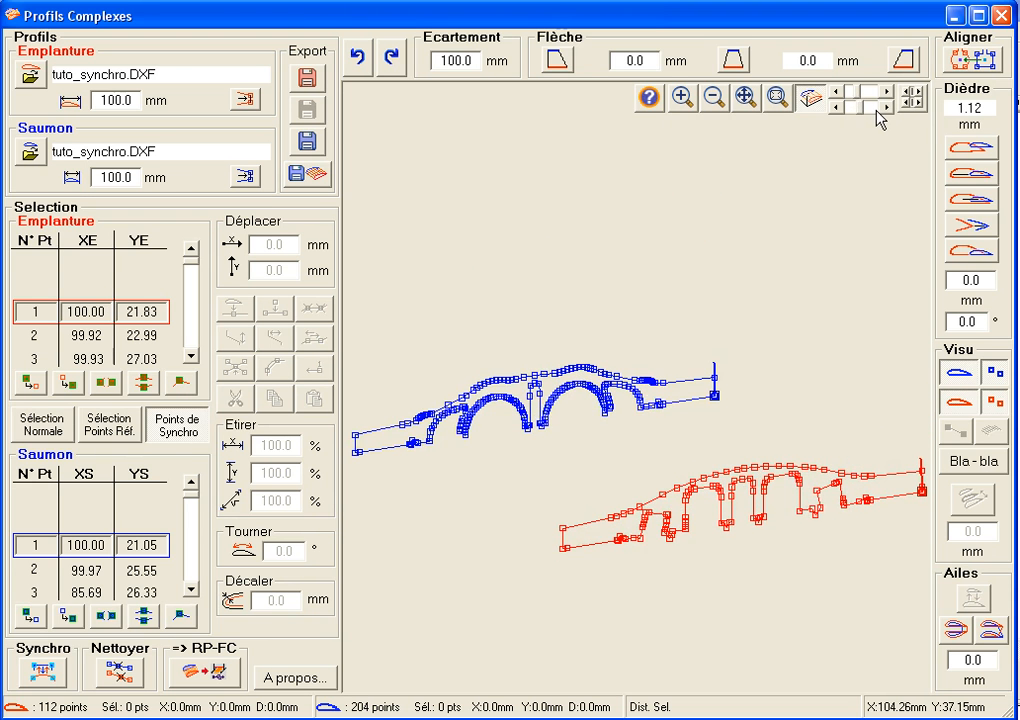
pyautogui.click(876, 108)
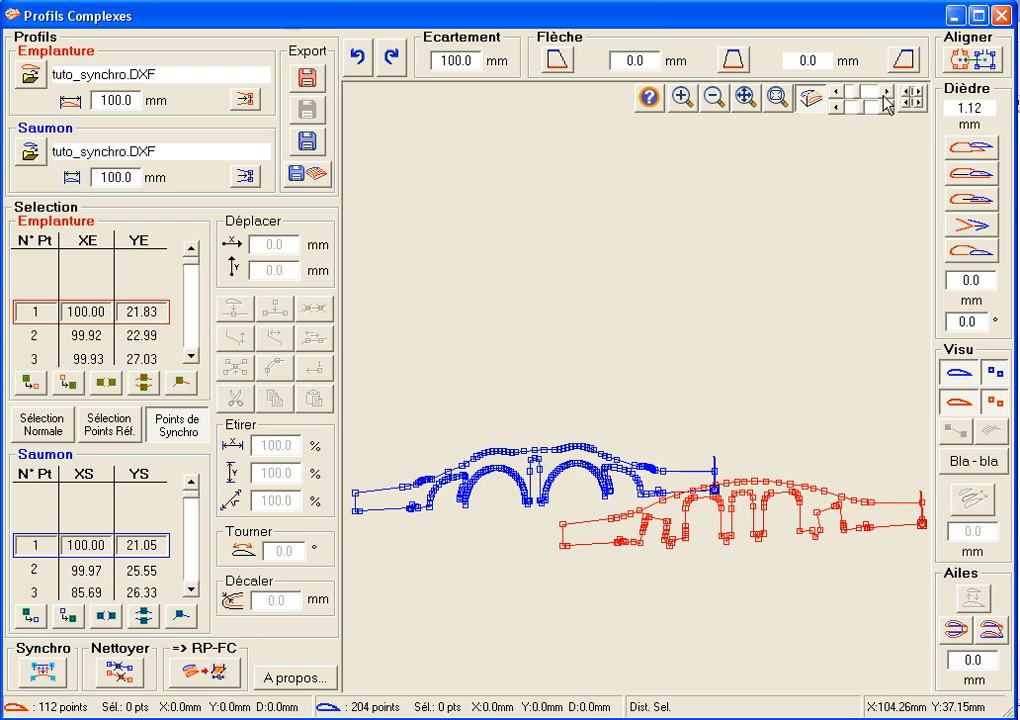
pyautogui.click(873, 89)
pyautogui.click(850, 90)
pyautogui.click(849, 90)
pyautogui.click(851, 93)
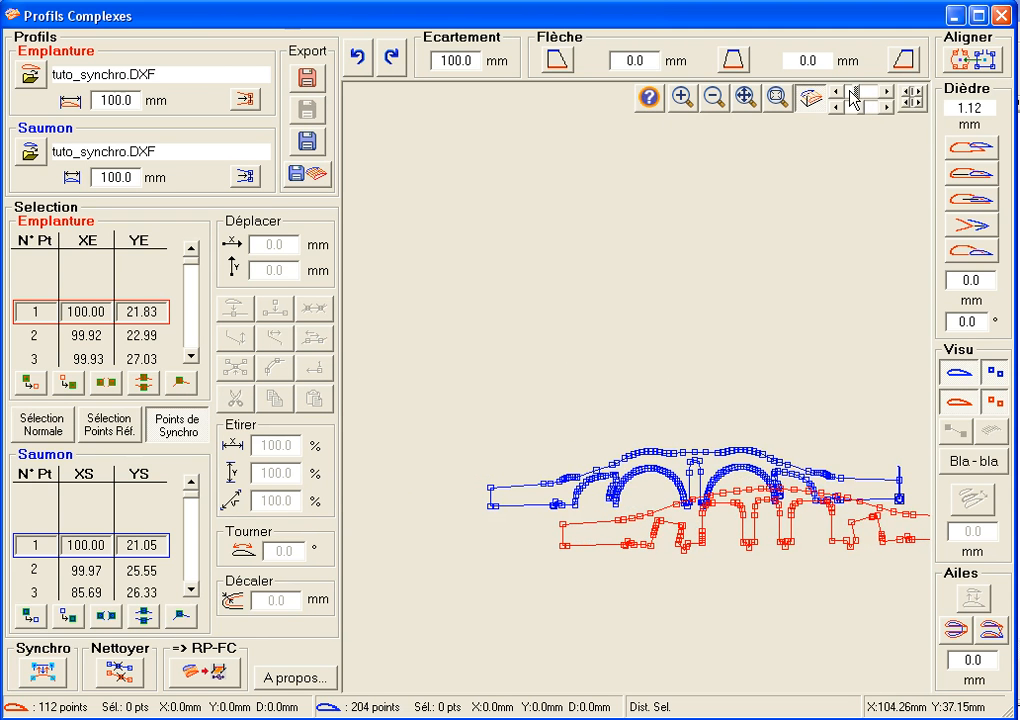
pyautogui.click(779, 97)
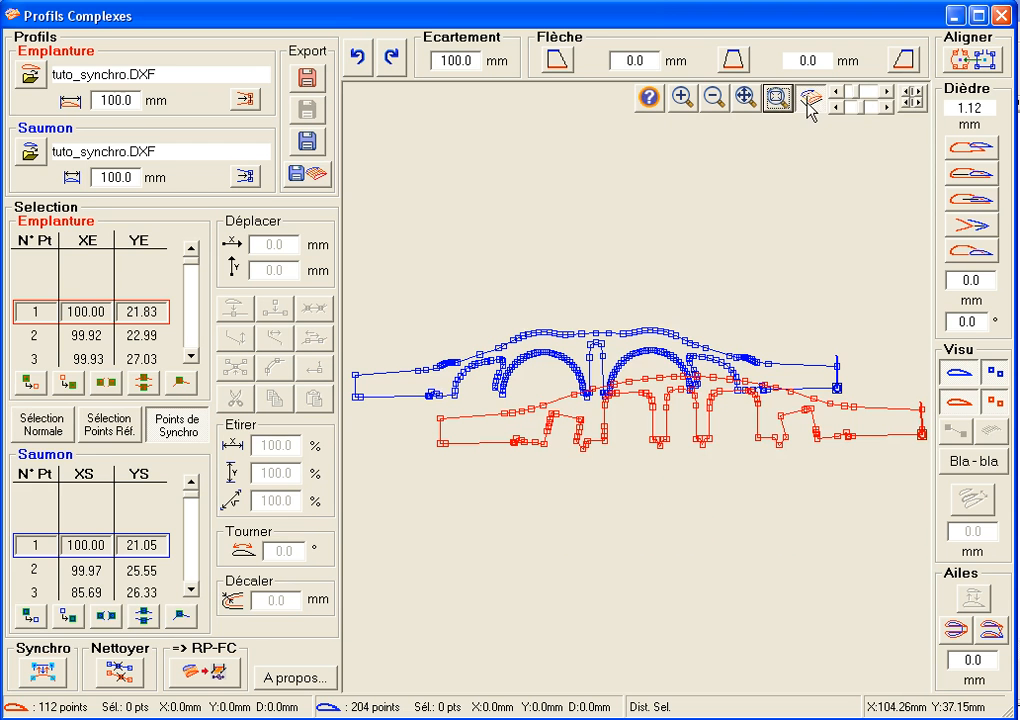
# Reduce the sideways offset between the two profiles in the perspective view and fit both profiles in view.
pyautogui.click(838, 92)
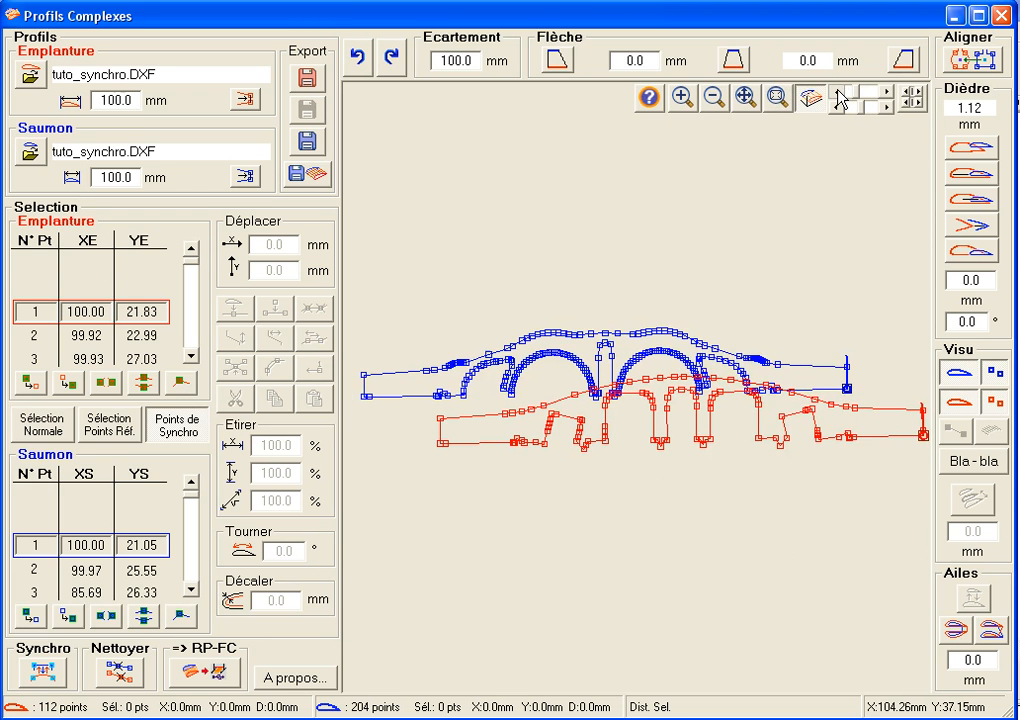
pyautogui.click(838, 92)
pyautogui.click(838, 92)
pyautogui.click(838, 92)
pyautogui.click(838, 92)
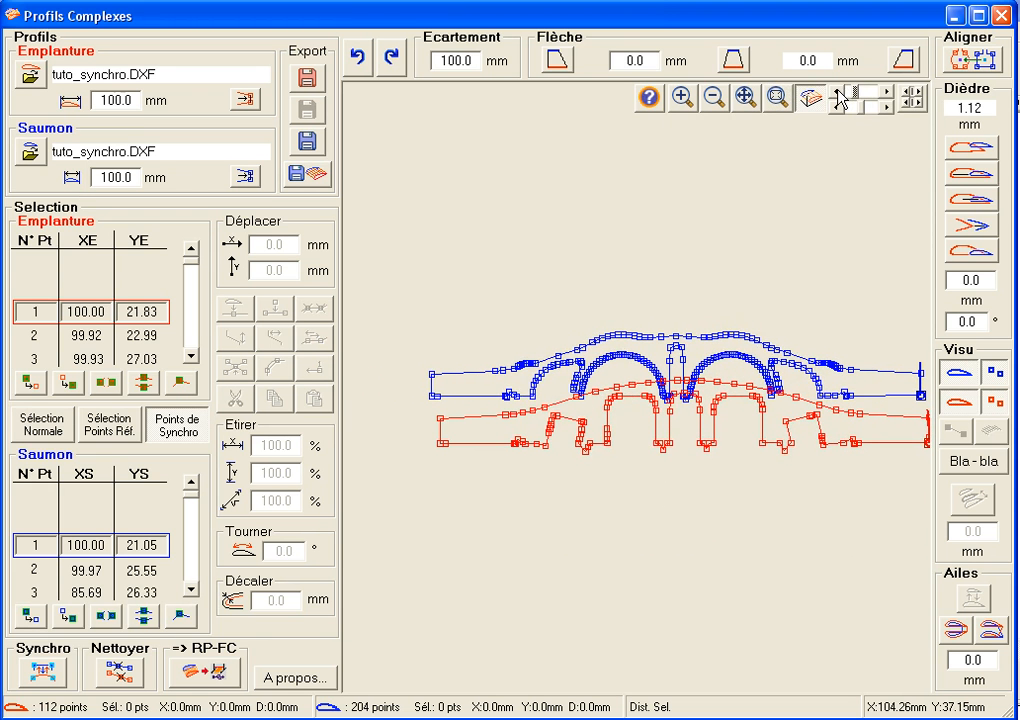
pyautogui.click(882, 91)
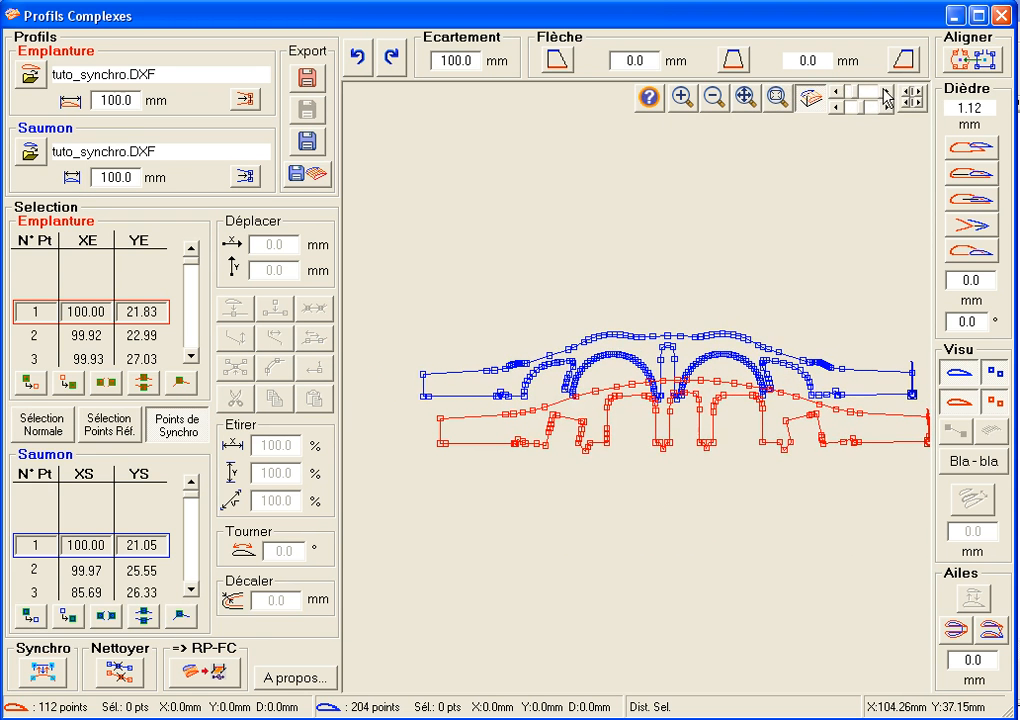
pyautogui.click(777, 97)
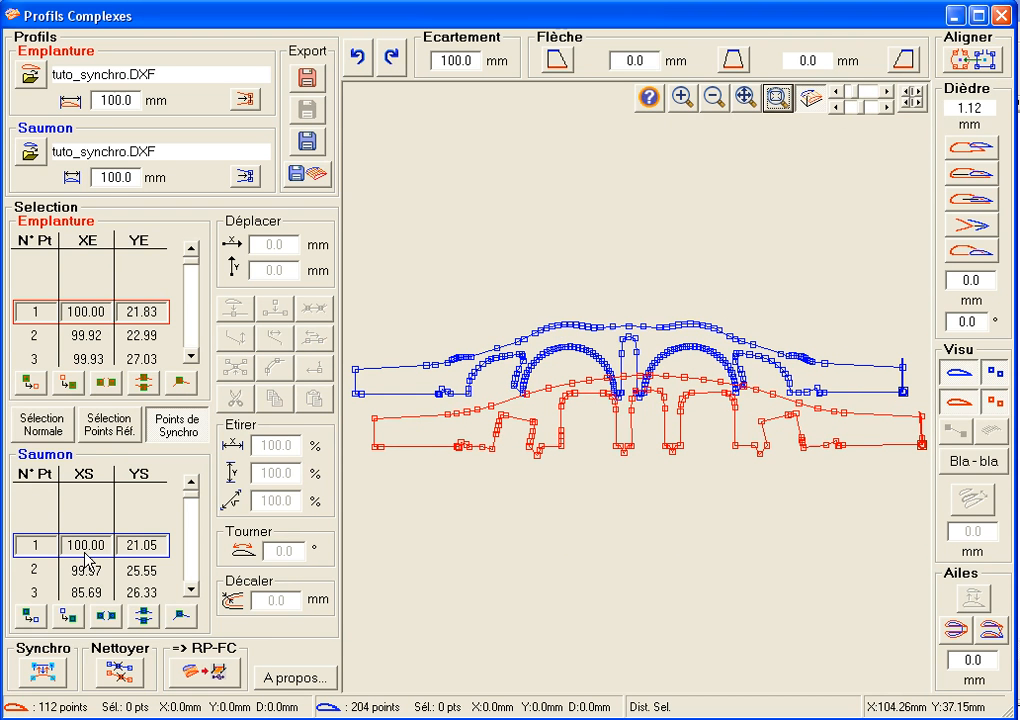
# Mark the corner points of both profiles automatically as synchronisation points and add the first and last point of each profile.
pyautogui.click(181, 383)
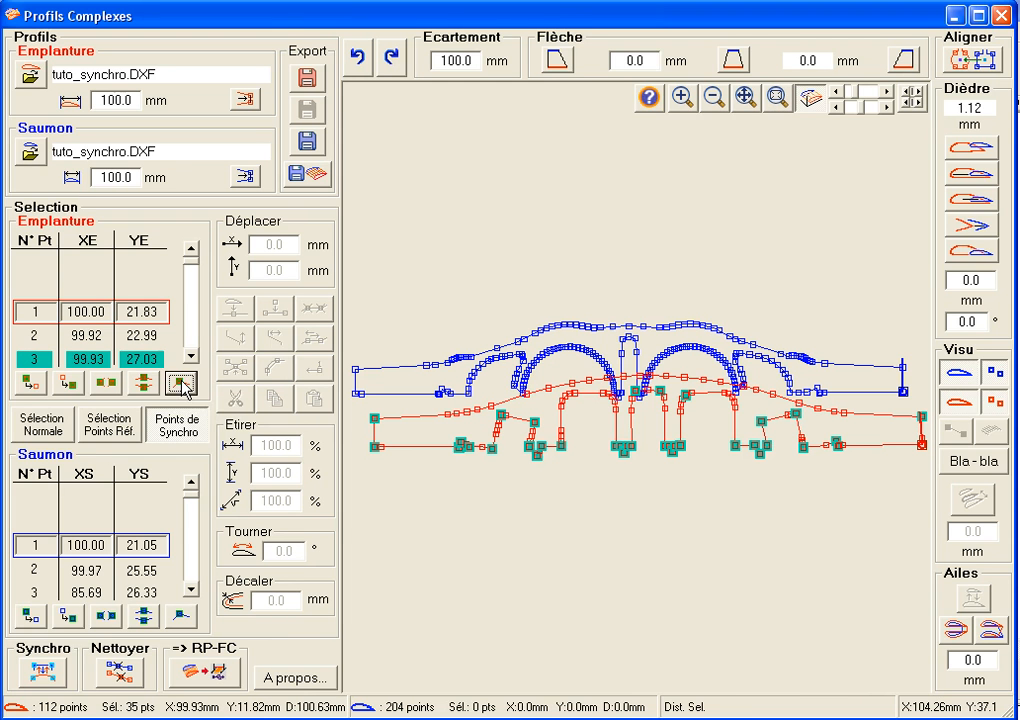
pyautogui.click(180, 617)
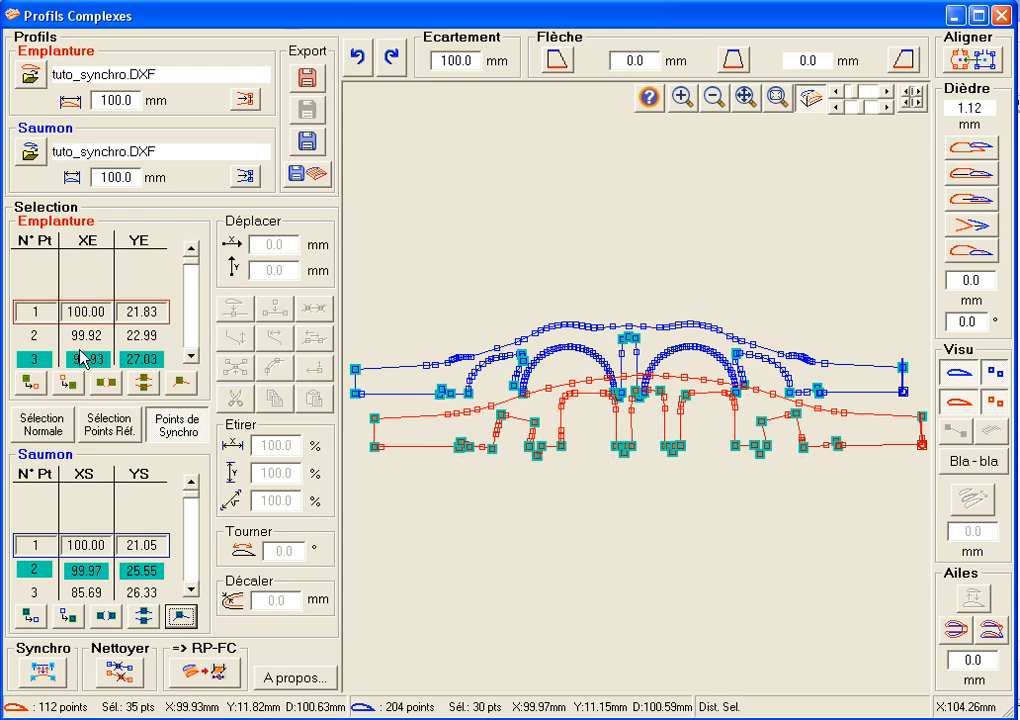
pyautogui.click(100, 318)
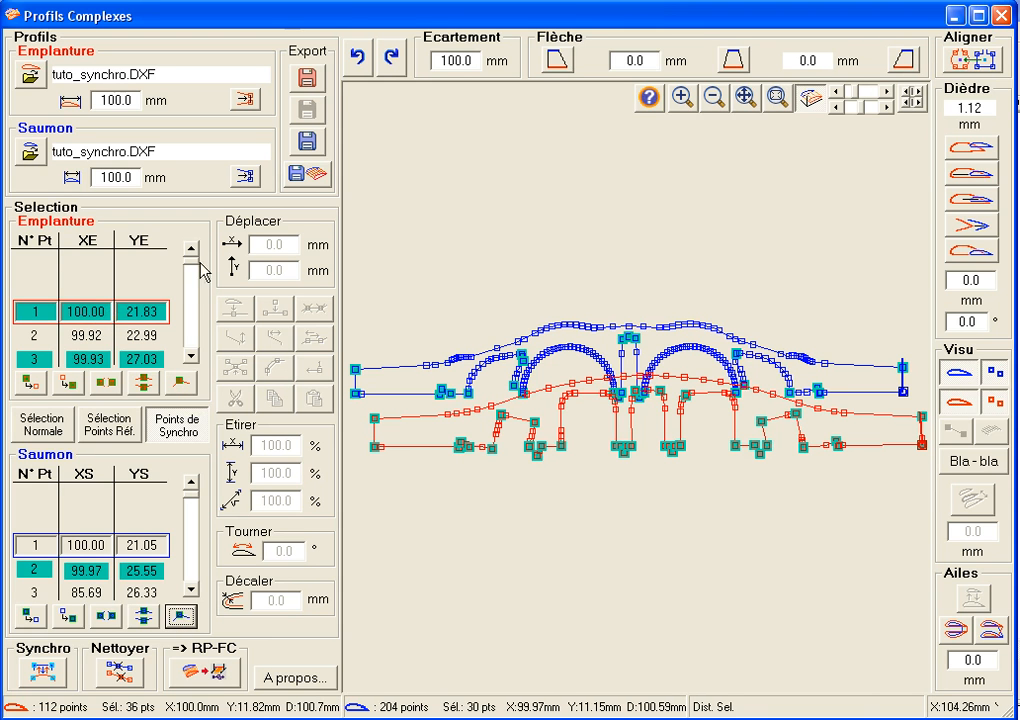
pyautogui.click(195, 350)
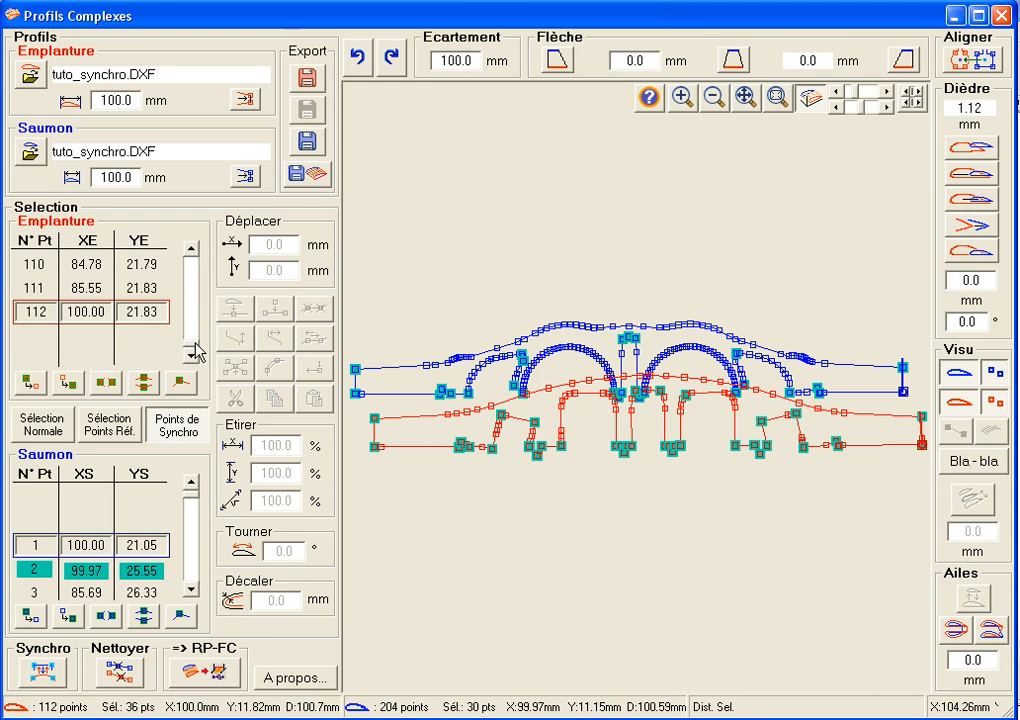
pyautogui.click(145, 313)
pyautogui.click(143, 545)
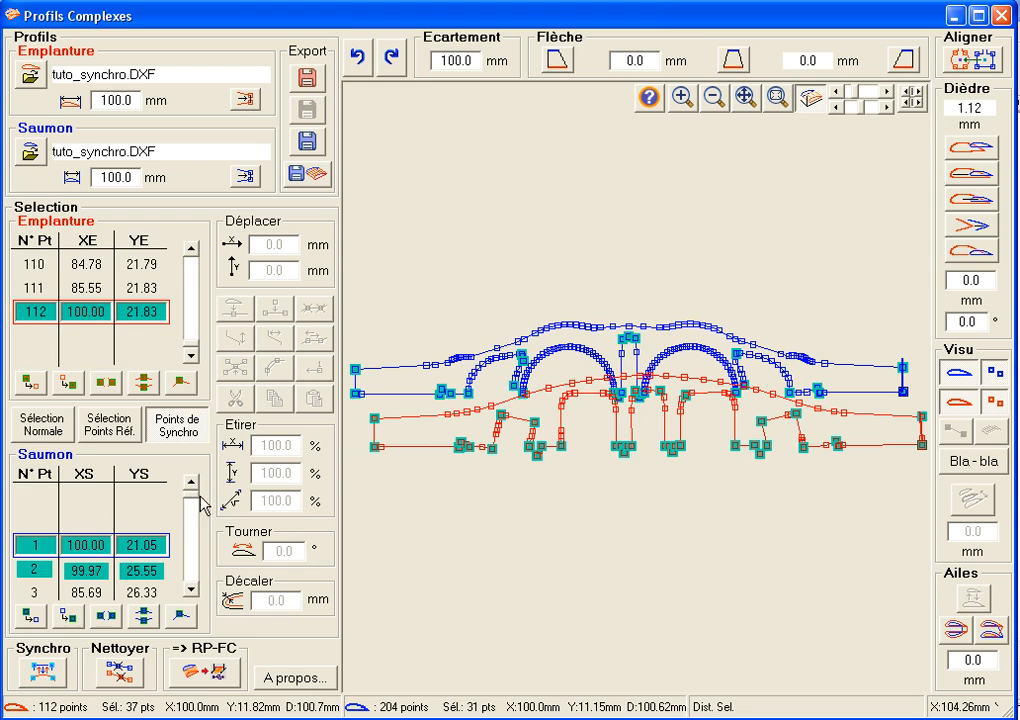
pyautogui.moveTo(197, 515); pyautogui.dragTo(194, 582)
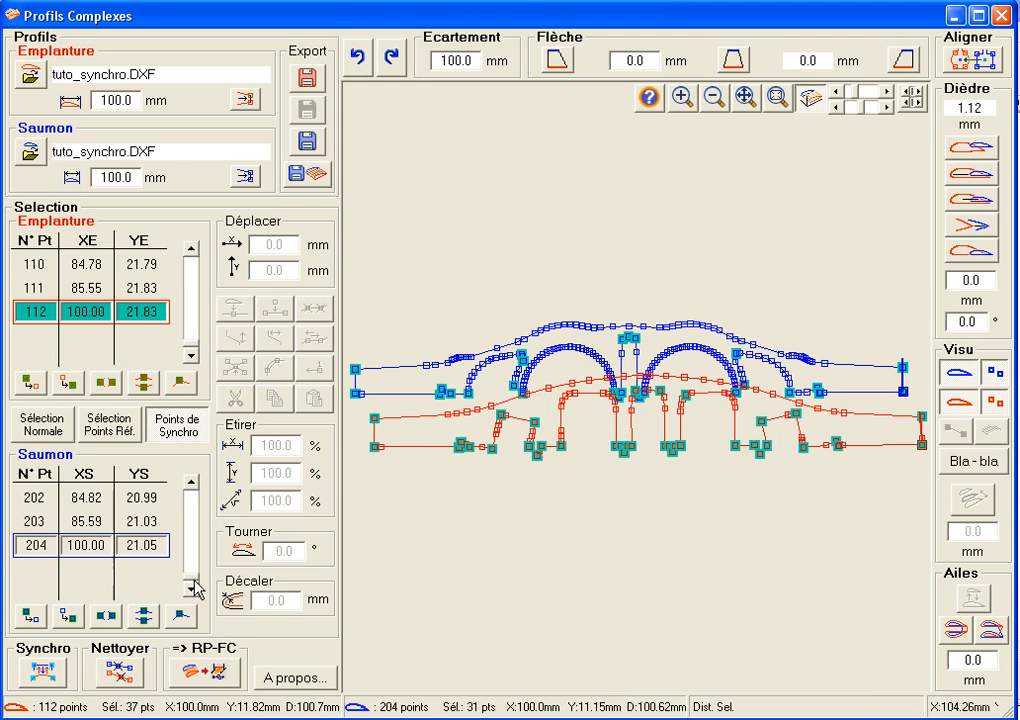
pyautogui.click(150, 546)
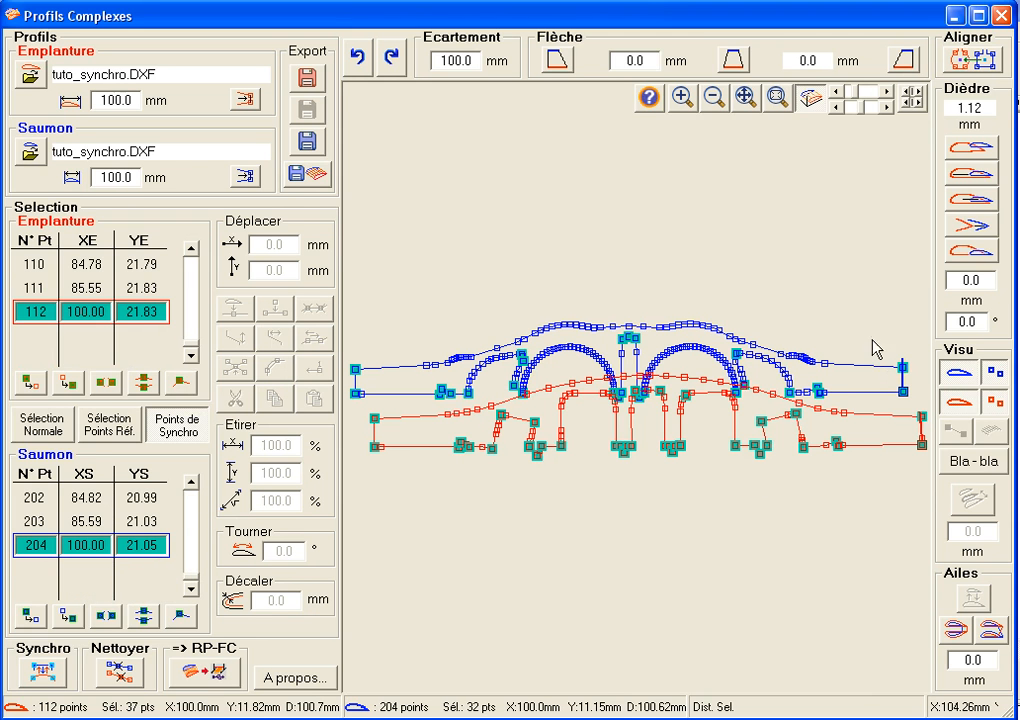
# Compare the synchronisation points of both profiles area by area, and add Emplanture point 31 and Saumon point 64.
pyautogui.moveTo(862, 330); pyautogui.dragTo(934, 452)
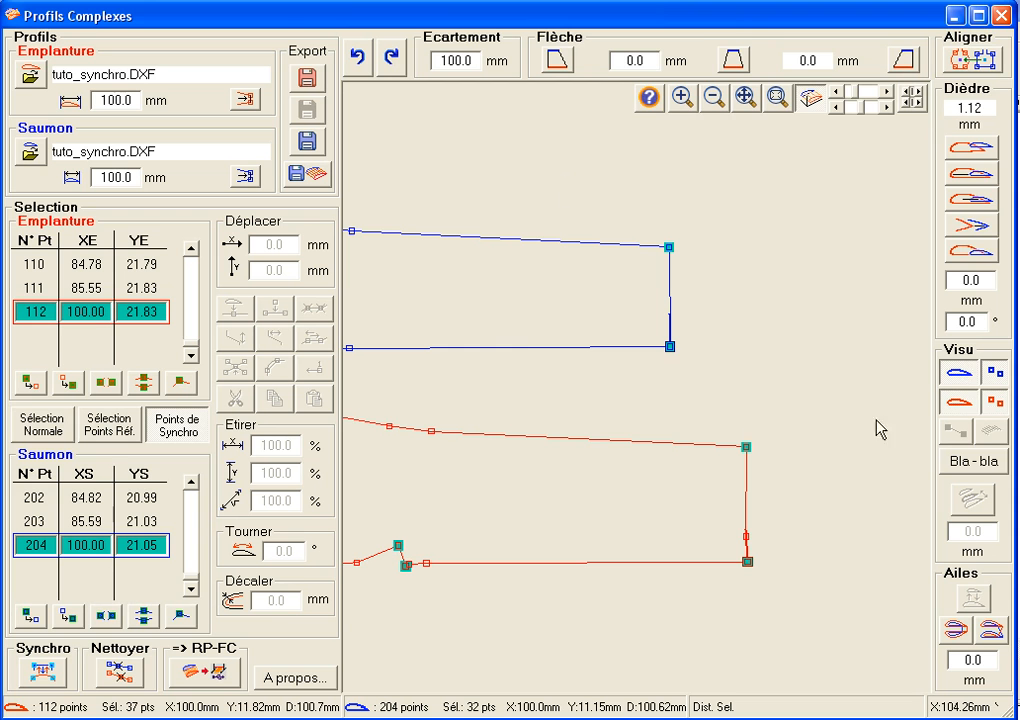
pyautogui.click(777, 98)
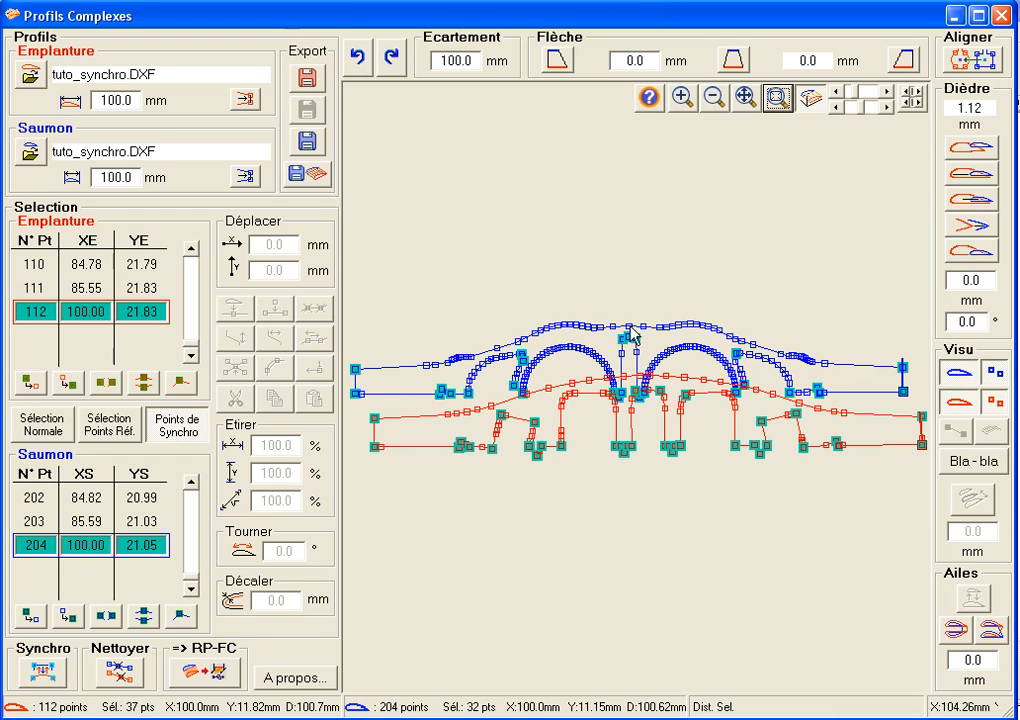
pyautogui.moveTo(585, 281); pyautogui.dragTo(684, 405)
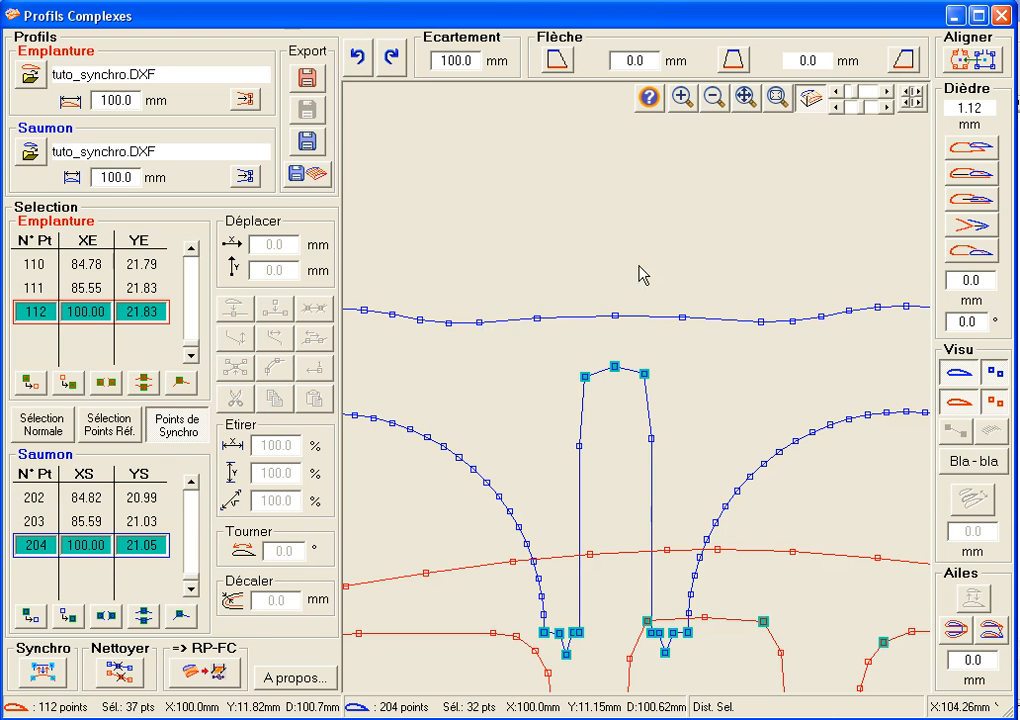
pyautogui.click(779, 99)
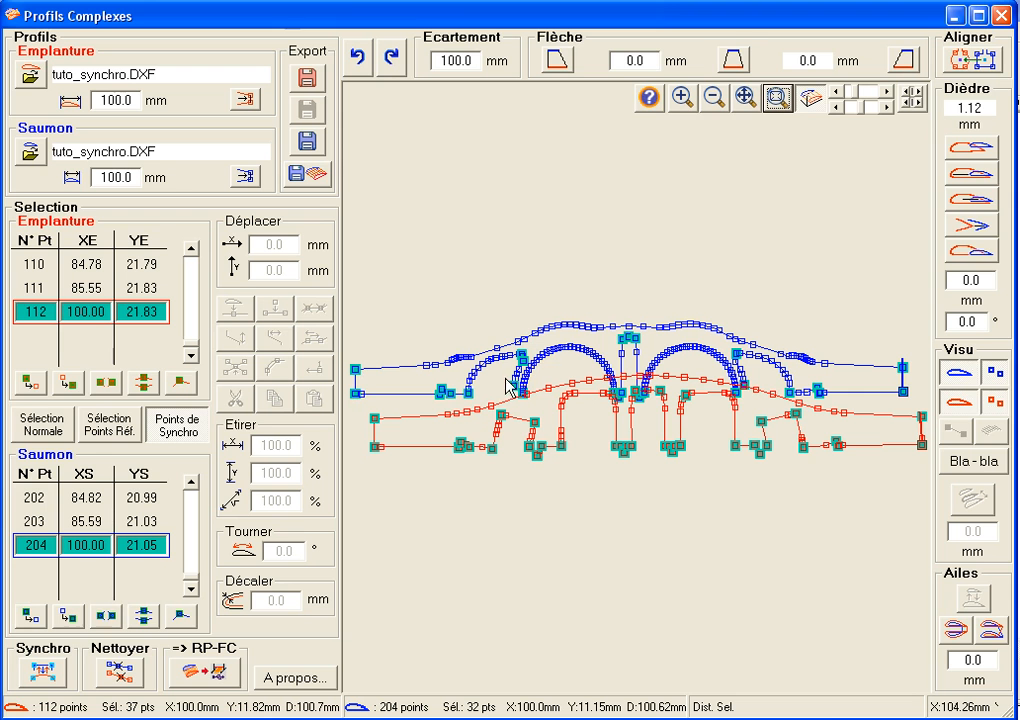
pyautogui.moveTo(432, 332); pyautogui.dragTo(582, 473)
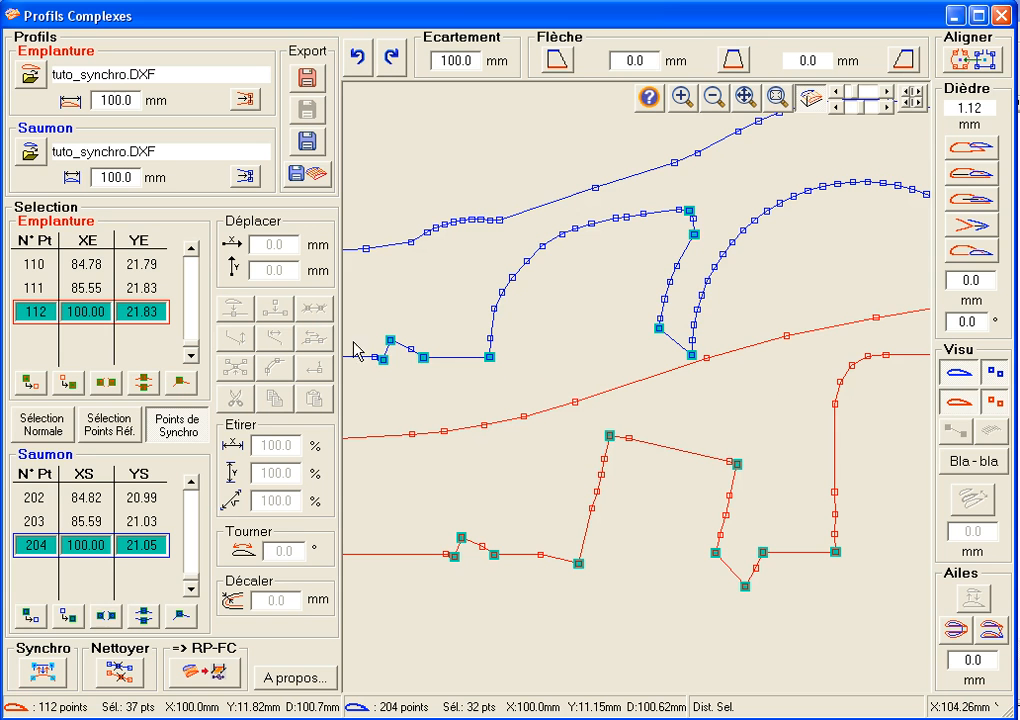
pyautogui.click(445, 553)
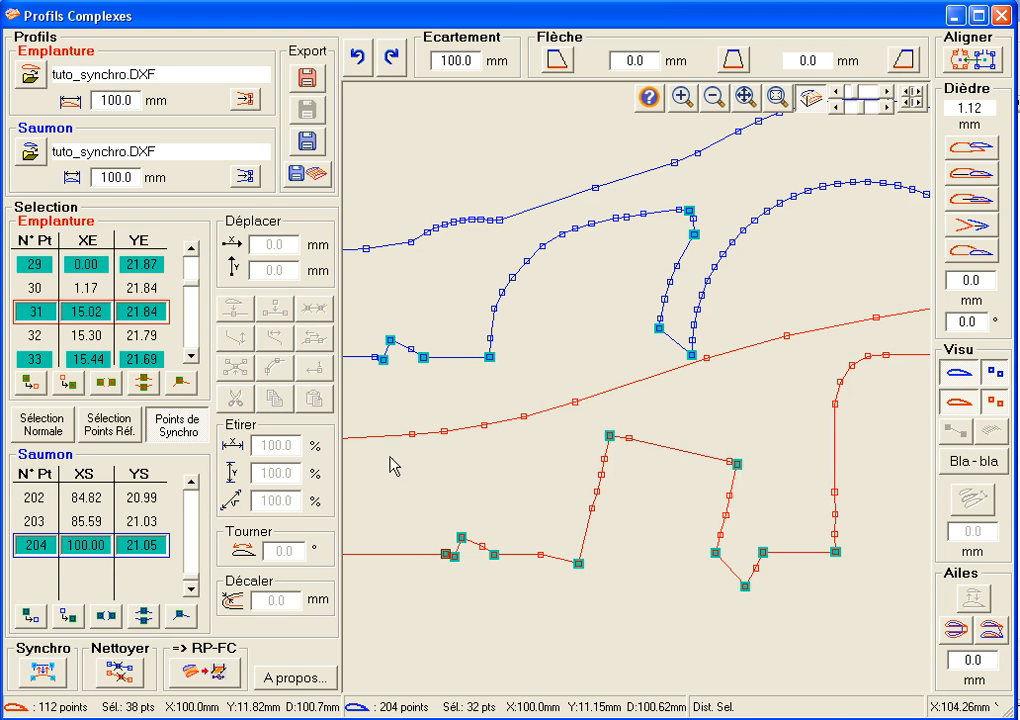
pyautogui.click(376, 358)
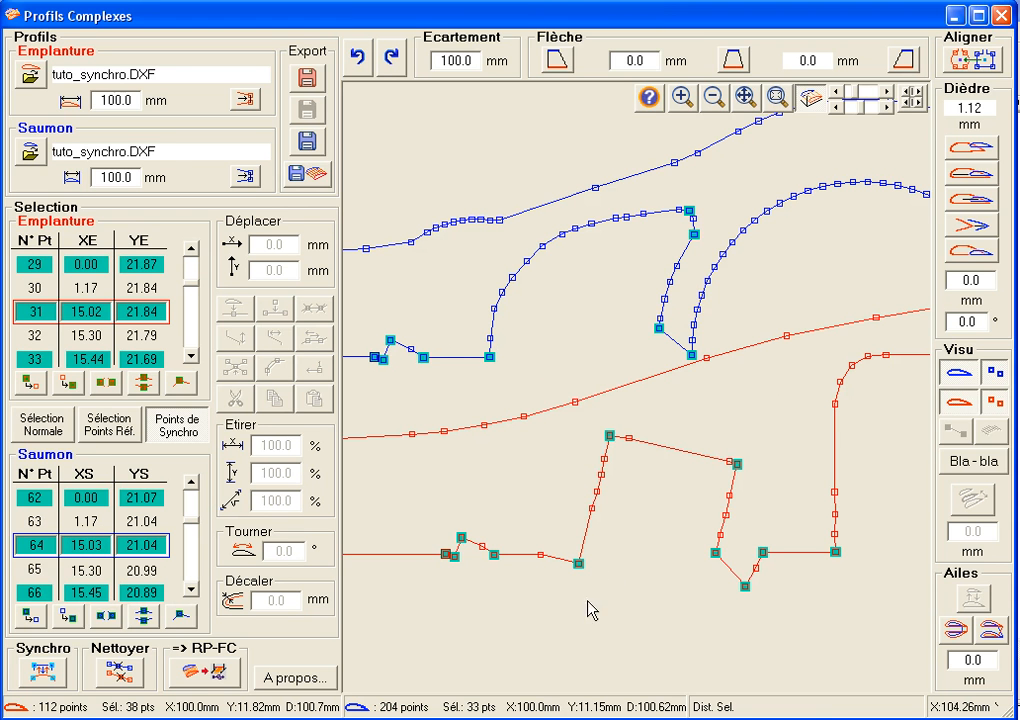
# Remove the synchronisation marks from Saumon points 86 and 84 and from Emplanture points 43, 46 and 54.
pyautogui.click(694, 236)
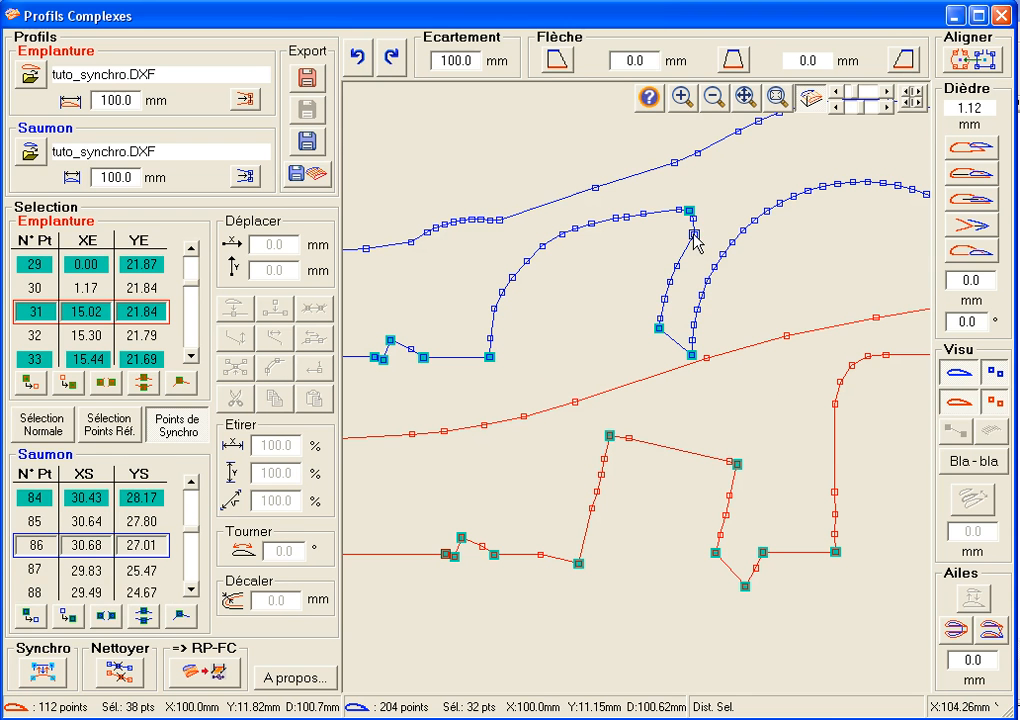
pyautogui.click(689, 211)
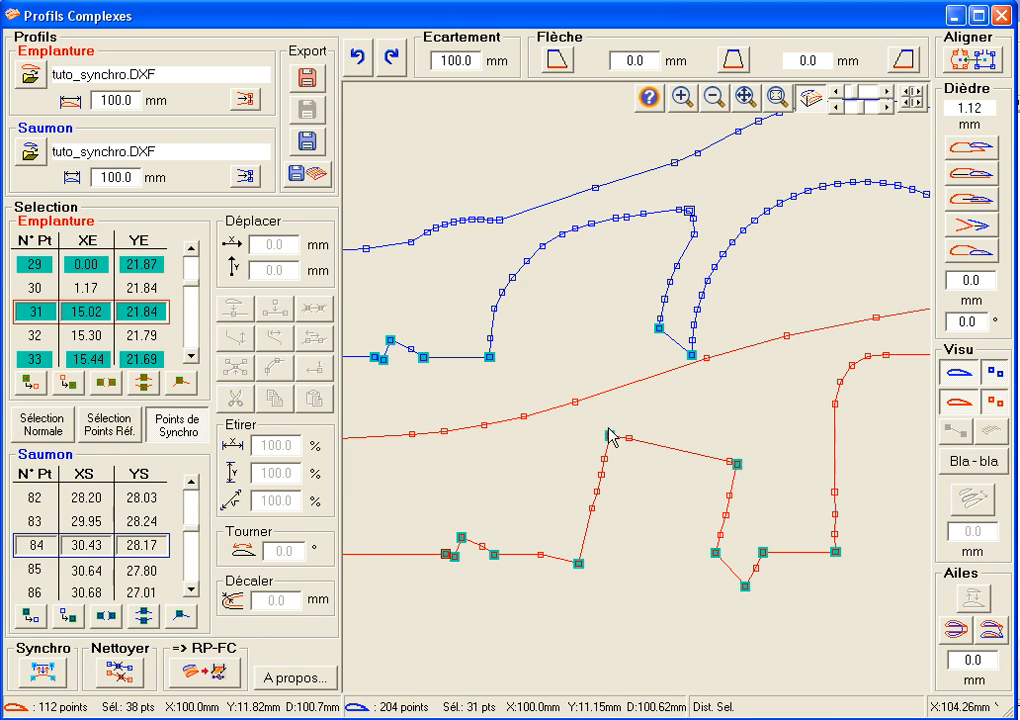
pyautogui.click(610, 437)
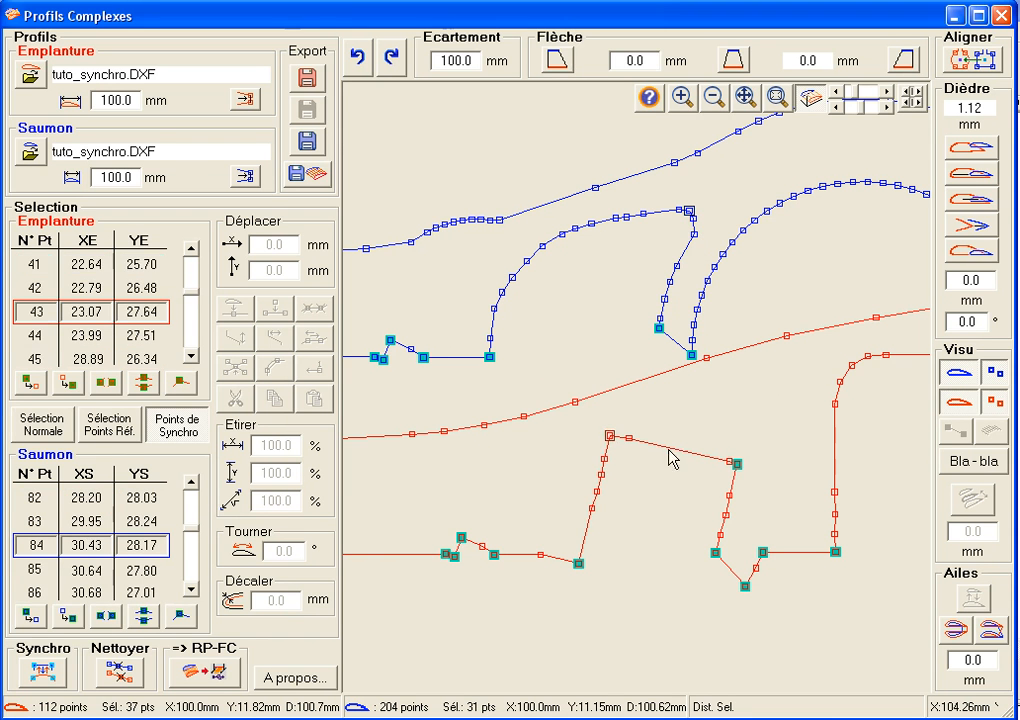
pyautogui.click(737, 466)
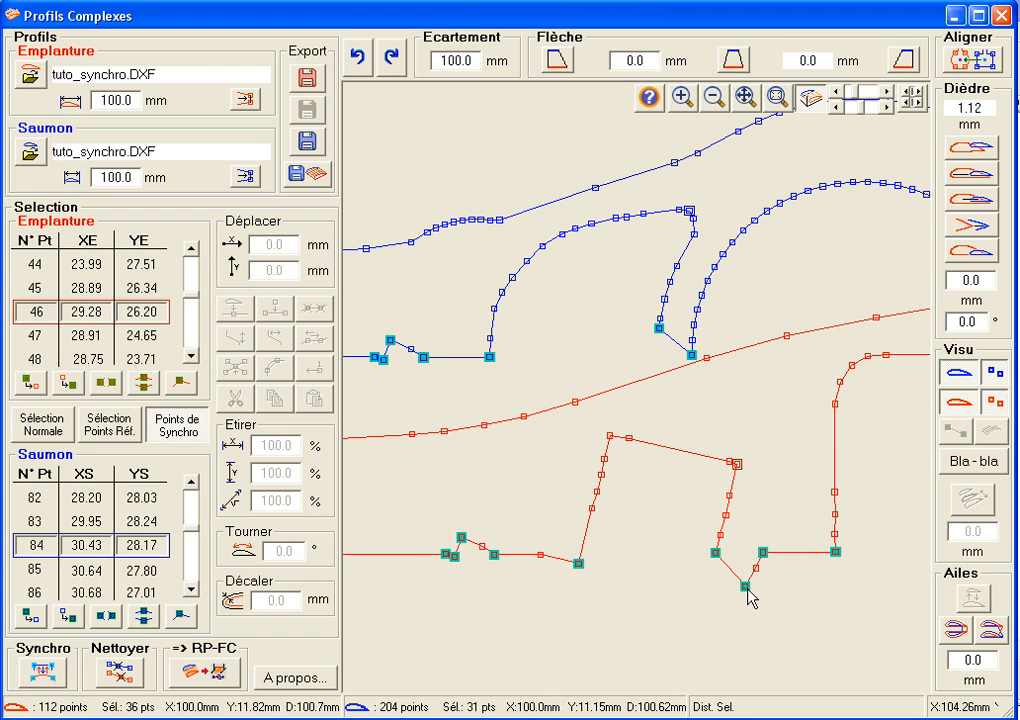
pyautogui.click(835, 553)
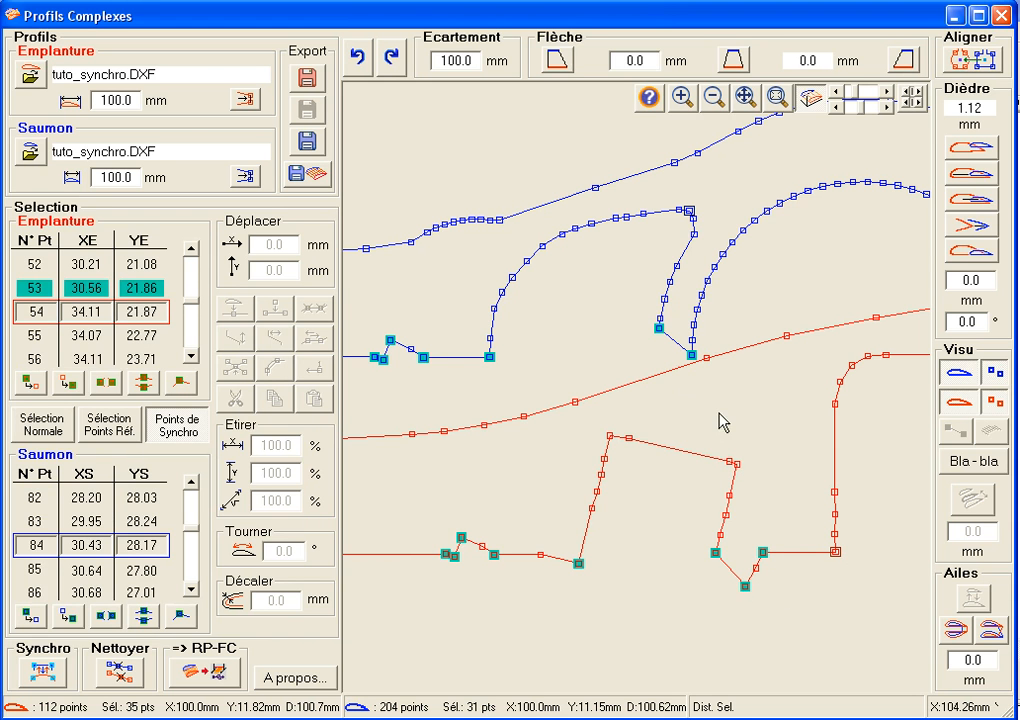
# Mark Saumon point 94 at the foot of the first arch and Emplanture point 76 atop the central pillar as synchronisation points.
pyautogui.click(693, 325)
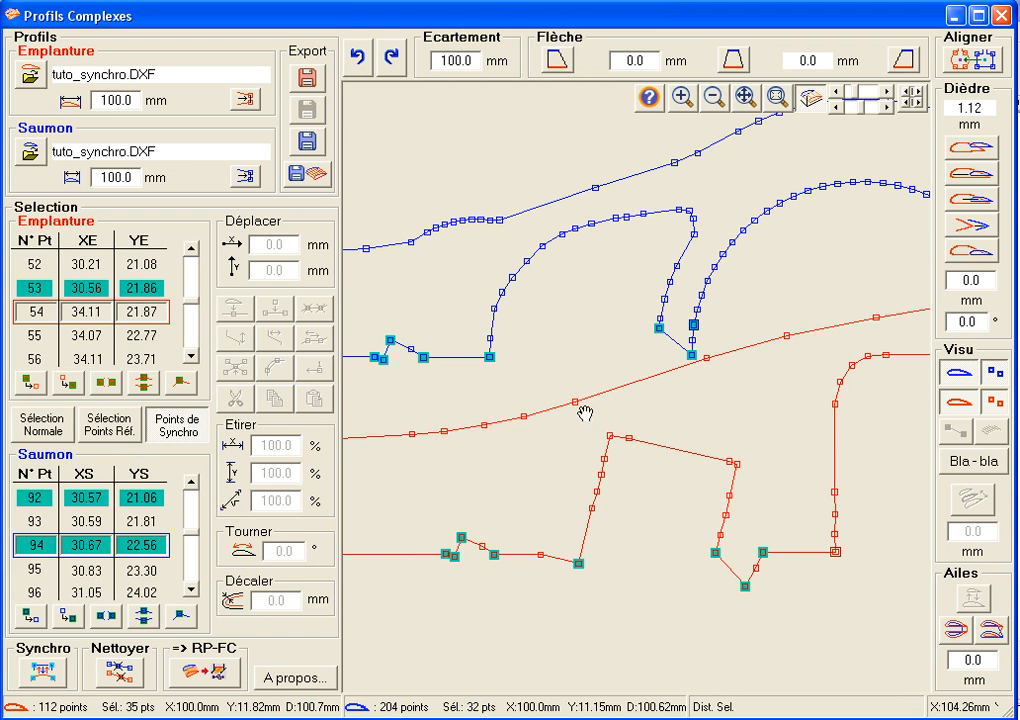
pyautogui.moveTo(584, 411); pyautogui.dragTo(480, 410)
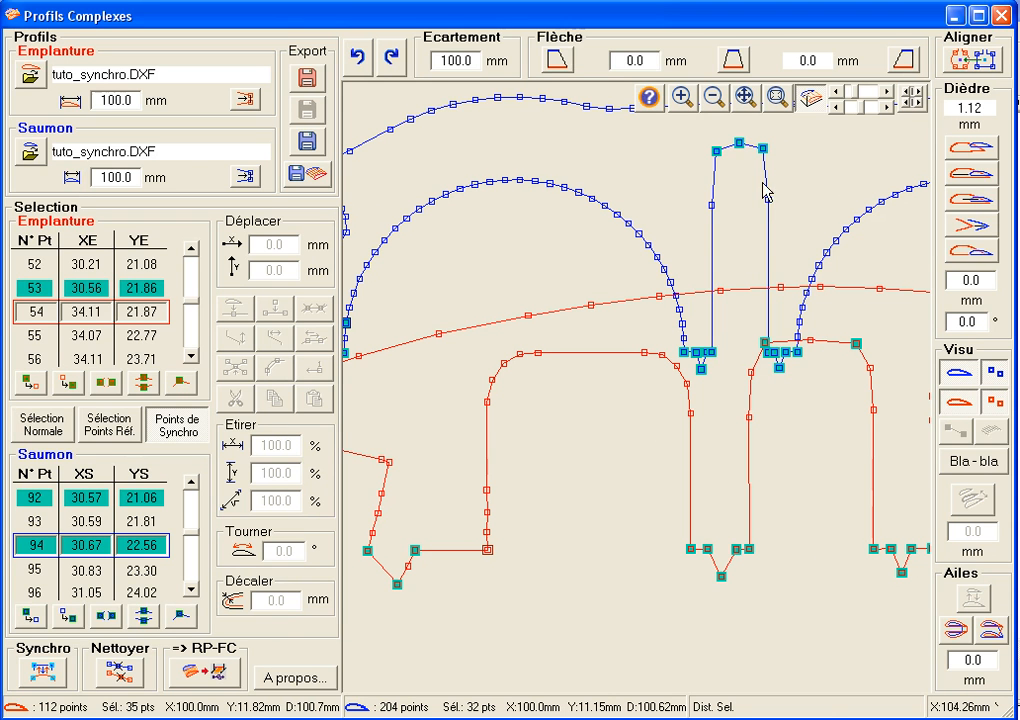
pyautogui.click(812, 344)
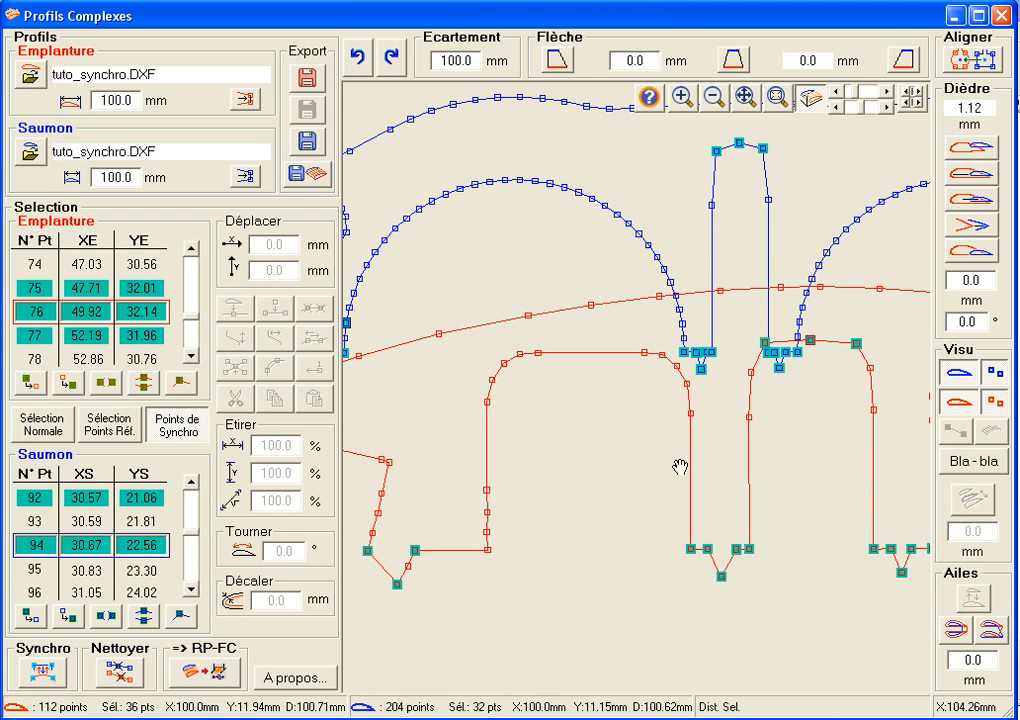
# Remove the synchronisation marks from Emplanture points 88 and 99 and Saumon point 186, and mark Saumon point 176.
pyautogui.moveTo(679, 467); pyautogui.dragTo(565, 462)
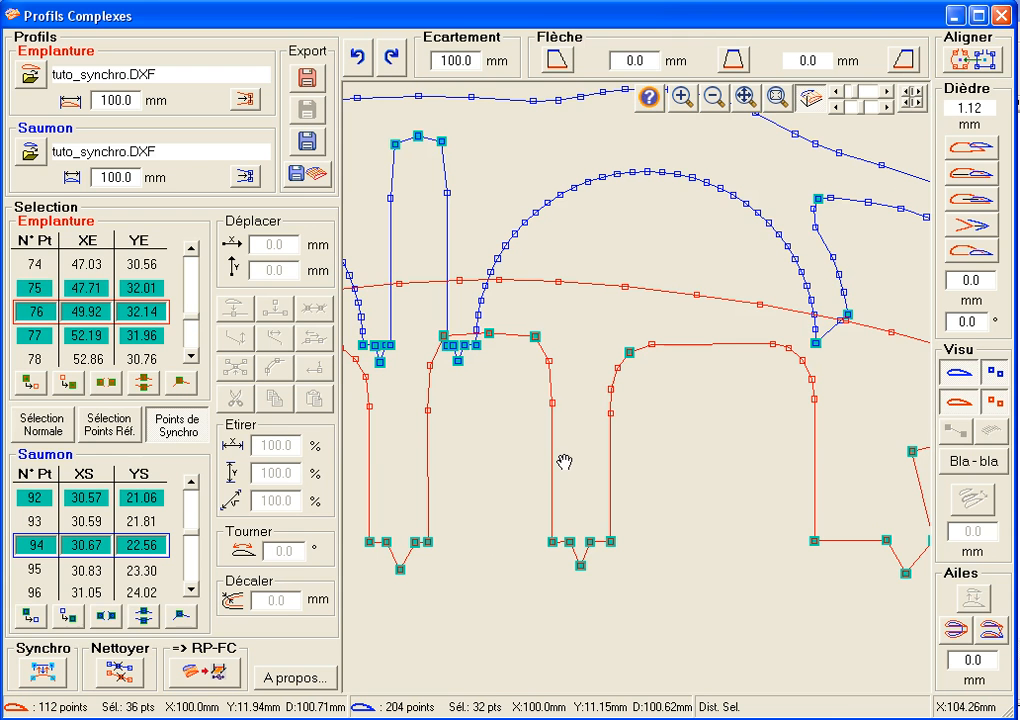
pyautogui.click(629, 354)
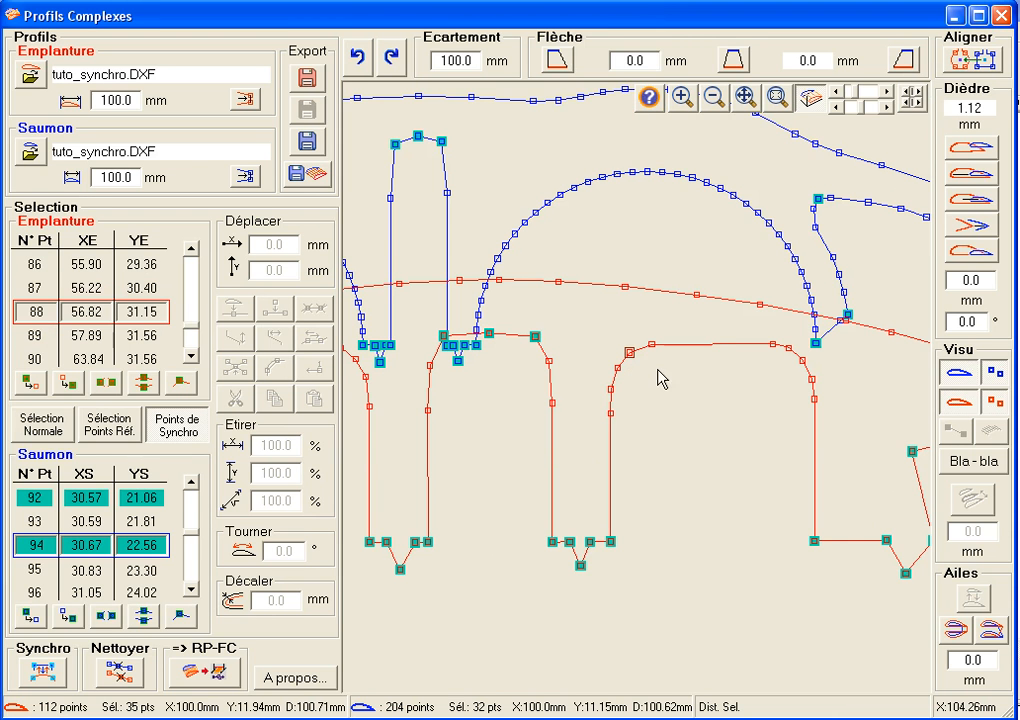
pyautogui.click(814, 318)
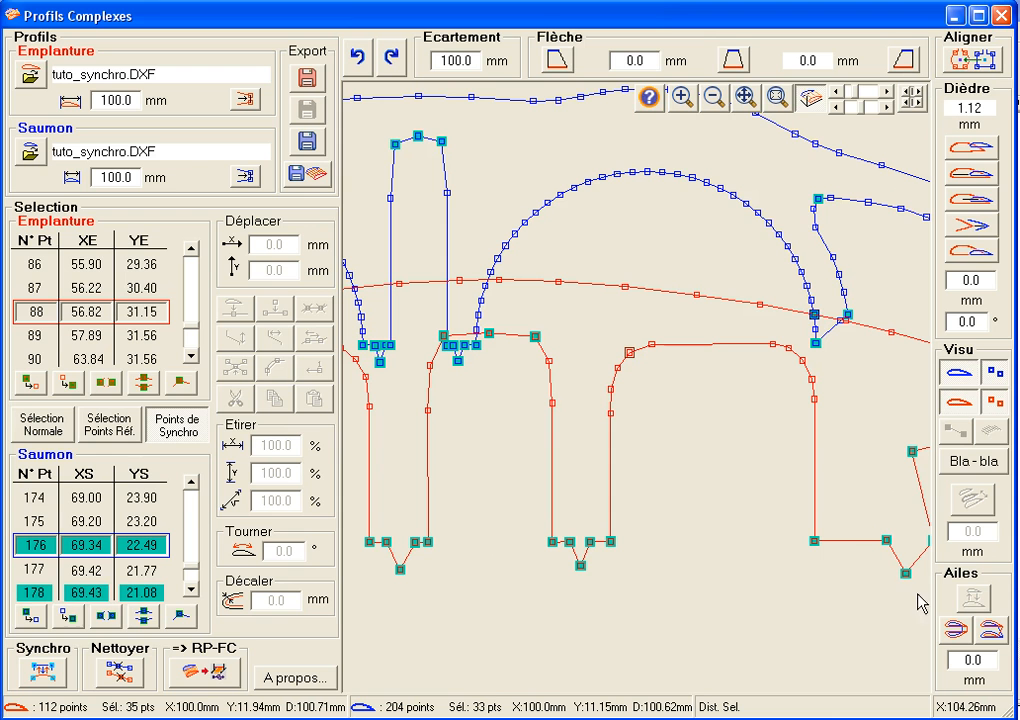
pyautogui.click(818, 199)
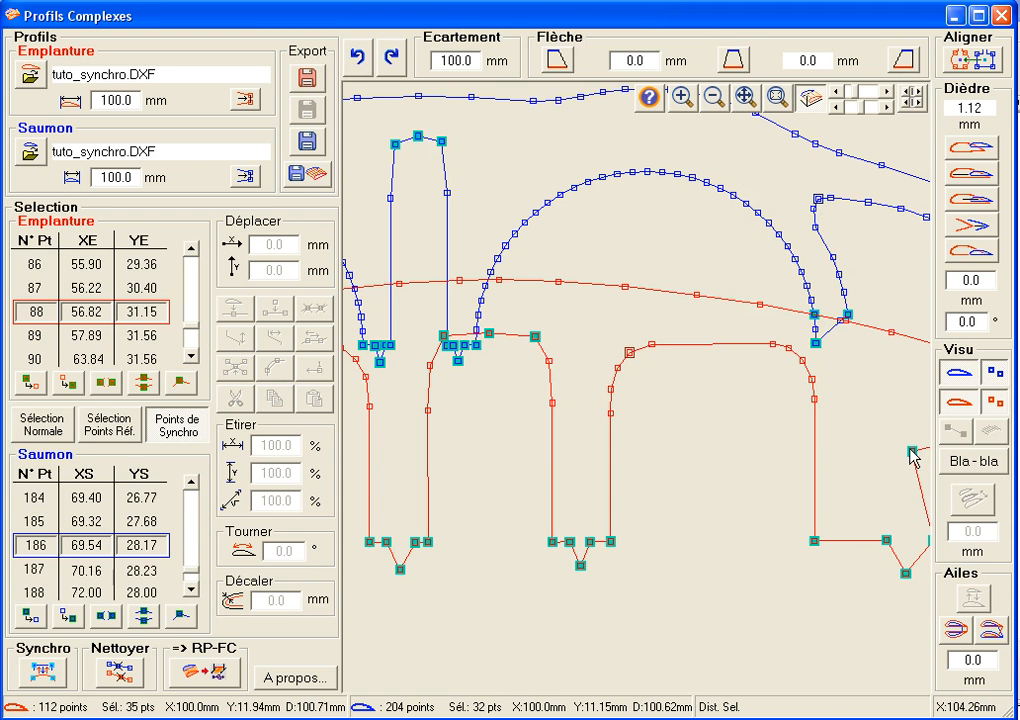
pyautogui.click(911, 451)
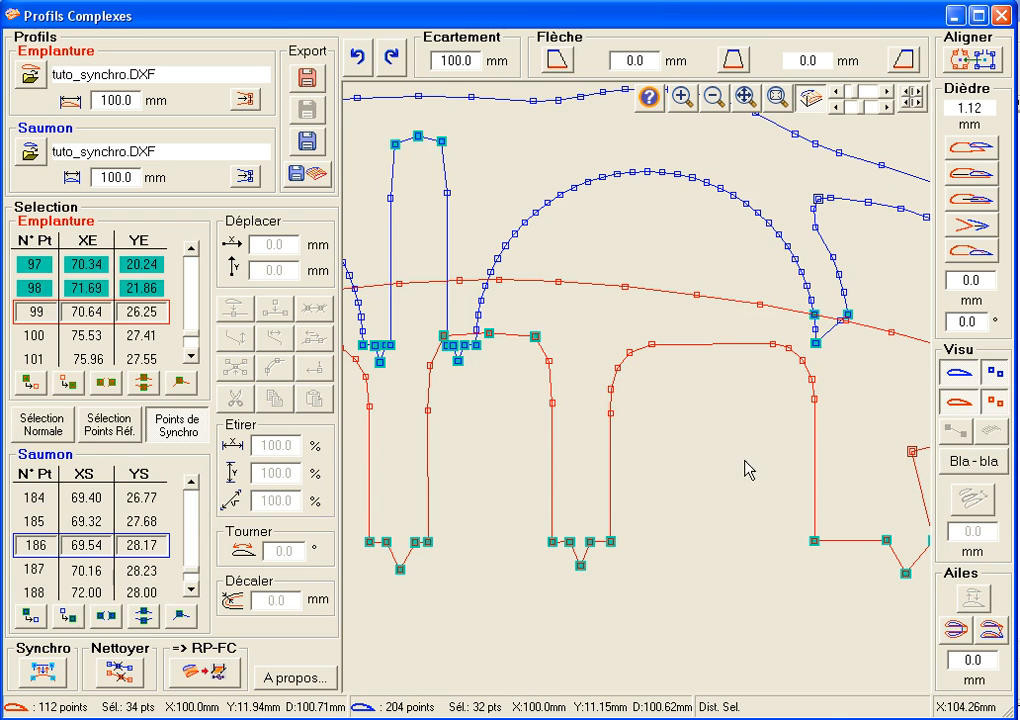
# Unmark Emplanture point 102 as a synchronisation point, and mark Saumon point 202 and Emplanture point 110.
pyautogui.moveTo(756, 445); pyautogui.dragTo(451, 447)
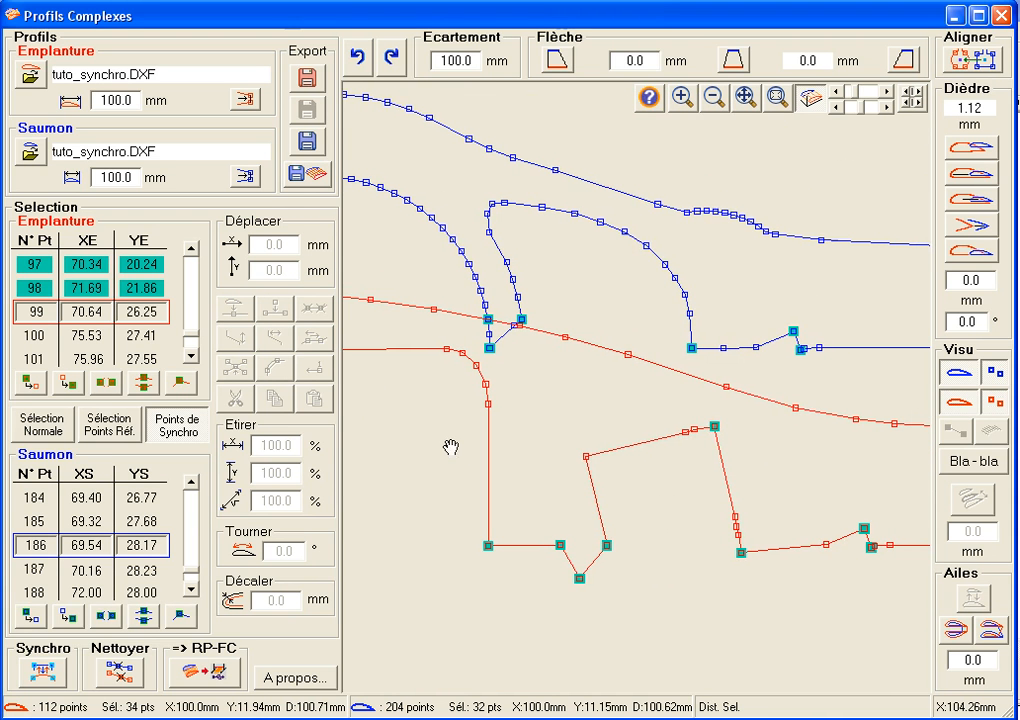
pyautogui.click(714, 426)
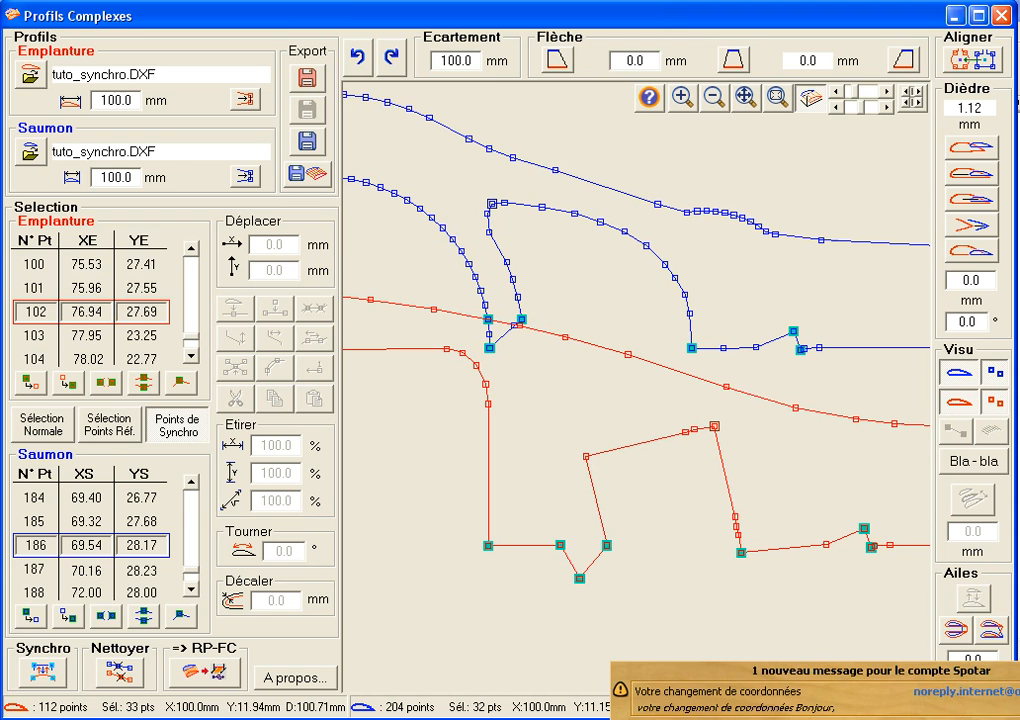
pyautogui.click(804, 350)
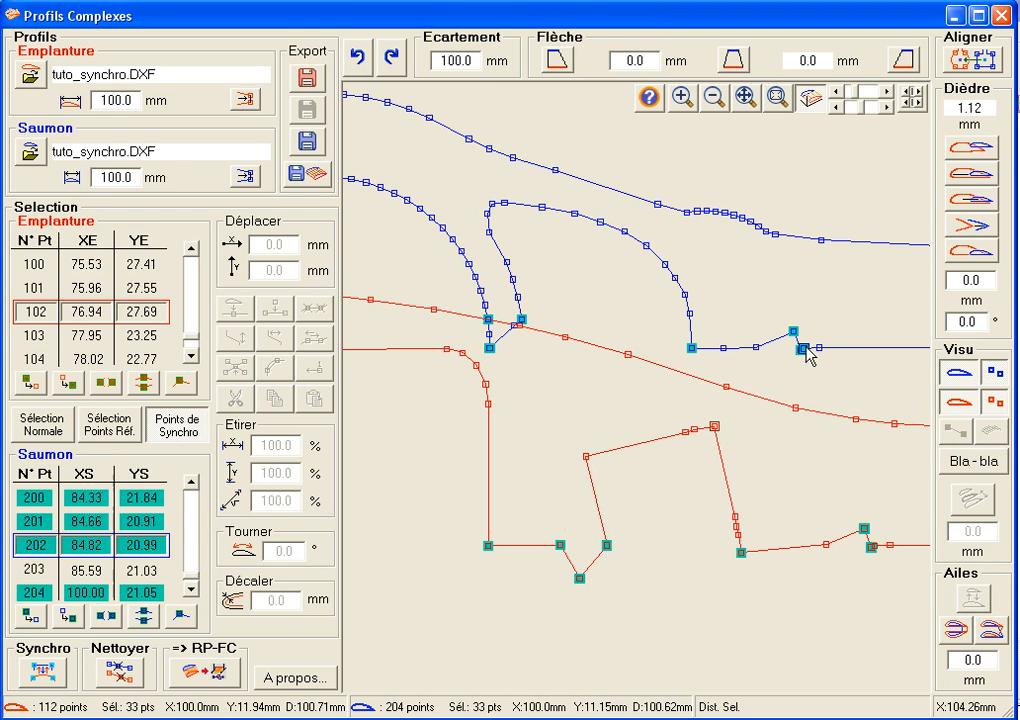
pyautogui.click(874, 548)
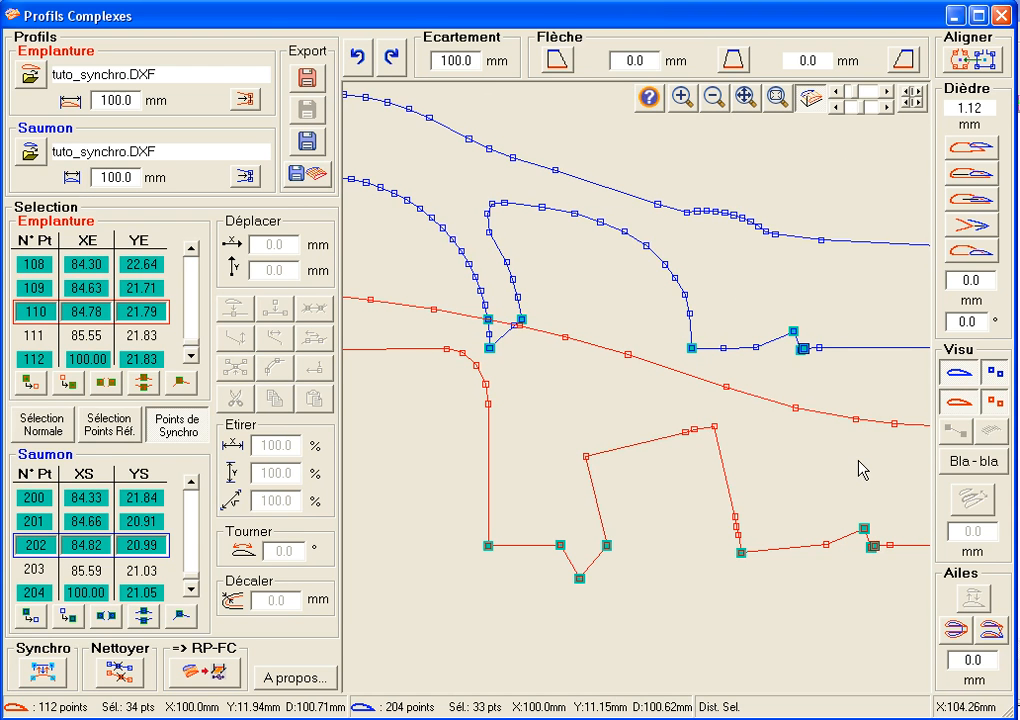
# Check the last point of each profile, and compare the synchronisation points area by area in the perspective and superimposed views.
pyautogui.moveTo(862, 470); pyautogui.dragTo(801, 453)
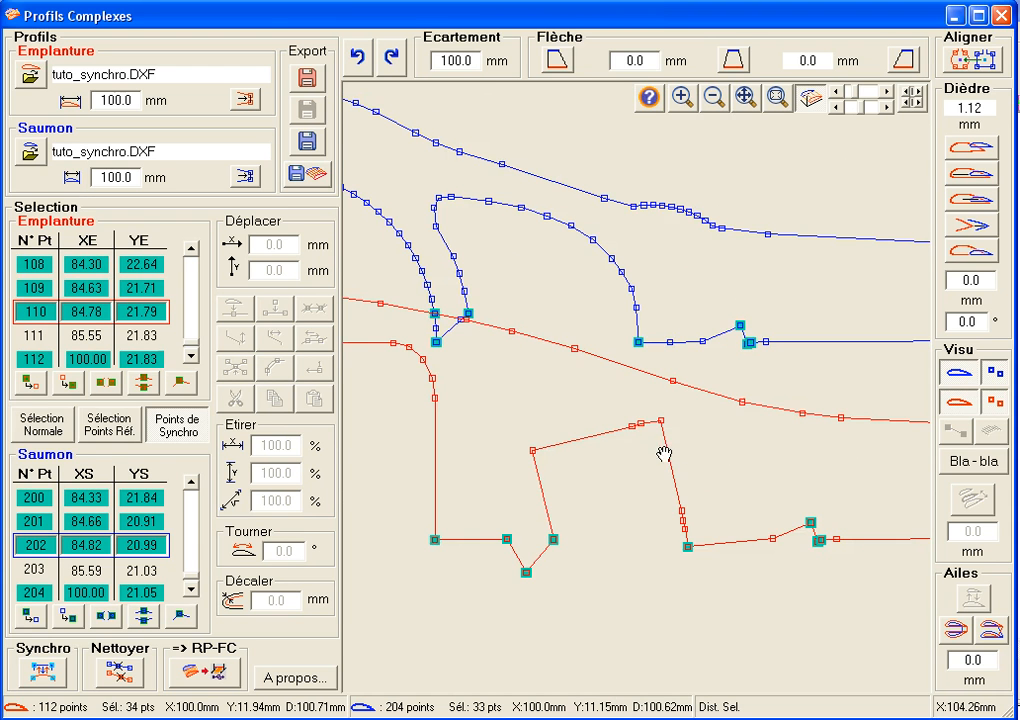
pyautogui.moveTo(610, 452); pyautogui.dragTo(513, 453)
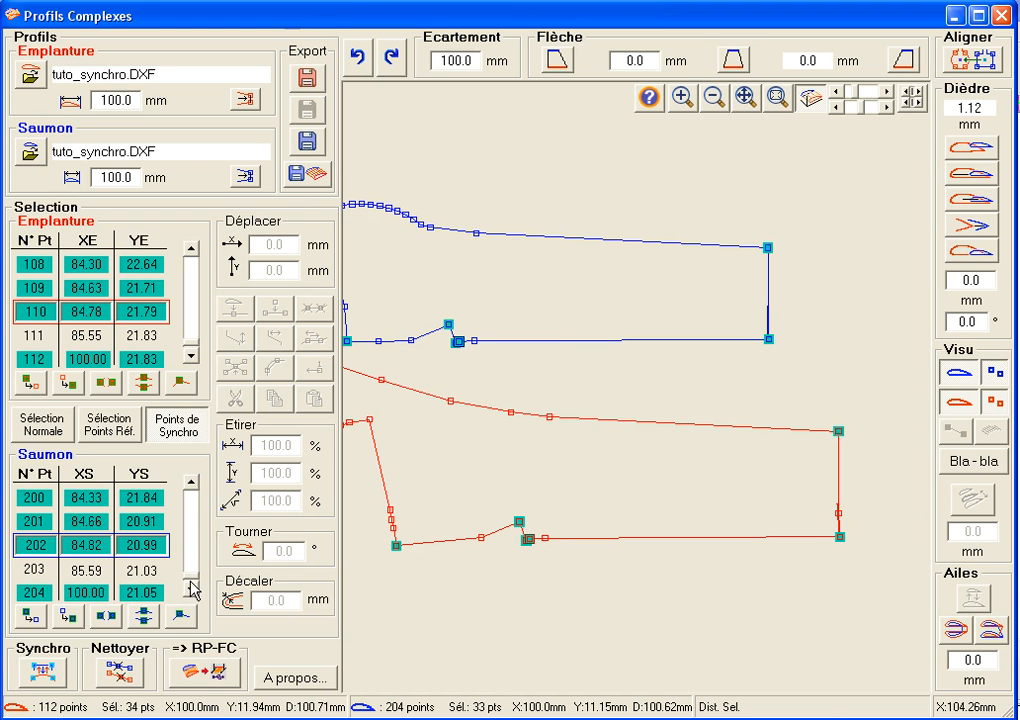
pyautogui.moveTo(191, 579)
pyautogui.mouseDown()
pyautogui.moveTo(195, 488)
pyautogui.moveTo(197, 584)
pyautogui.mouseUp()
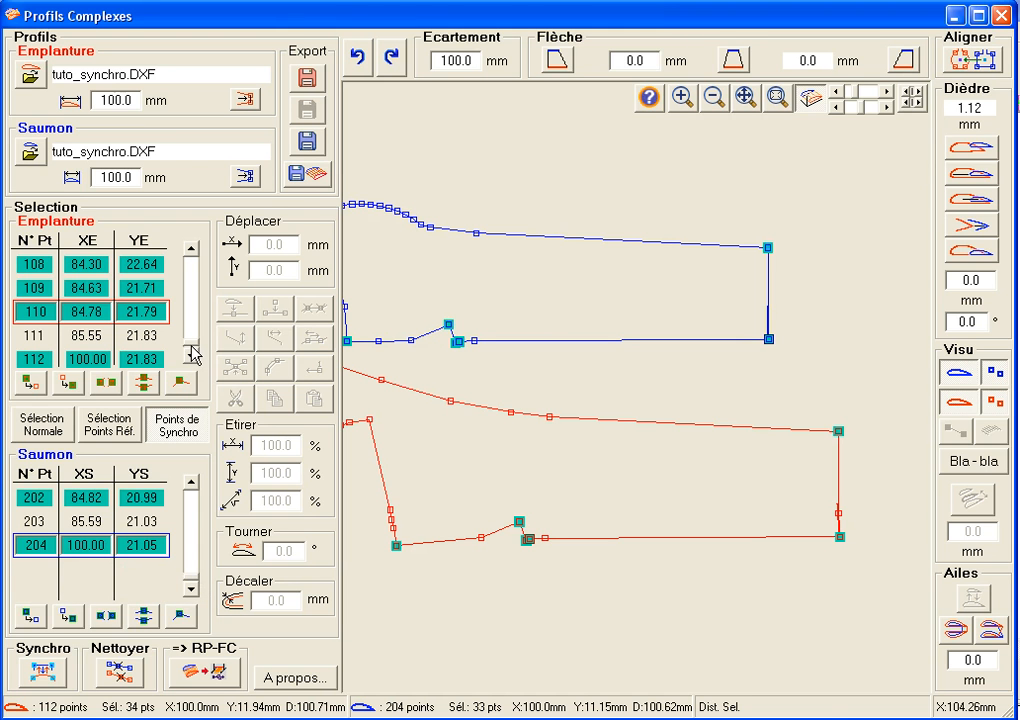
pyautogui.moveTo(191, 346)
pyautogui.mouseDown()
pyautogui.moveTo(191, 261)
pyautogui.moveTo(189, 353)
pyautogui.mouseUp()
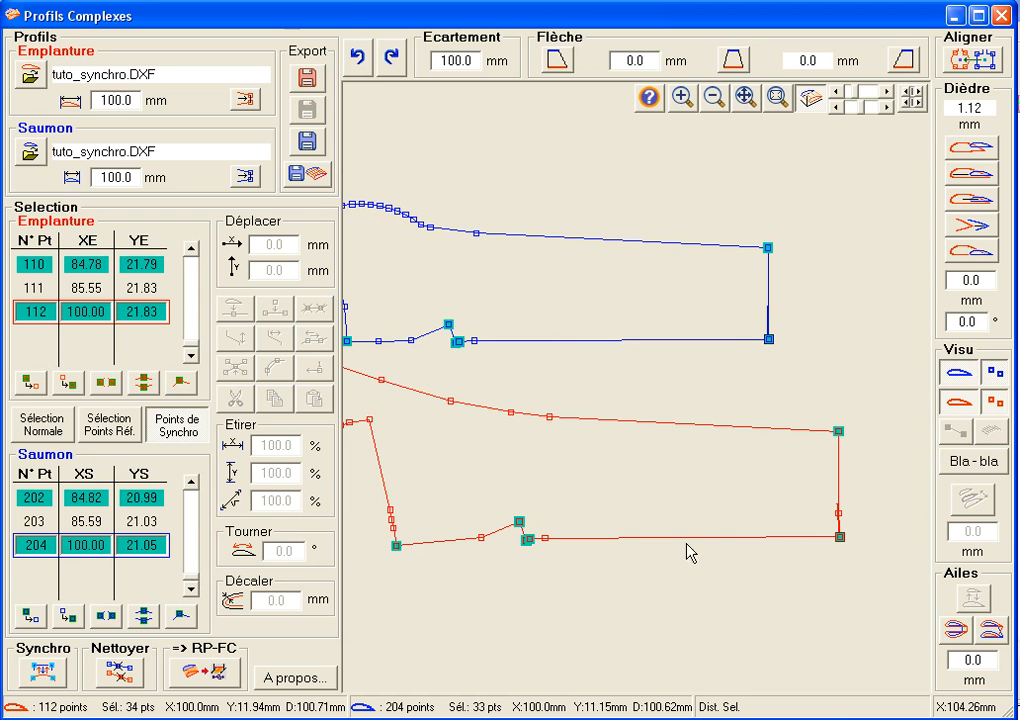
pyautogui.click(782, 100)
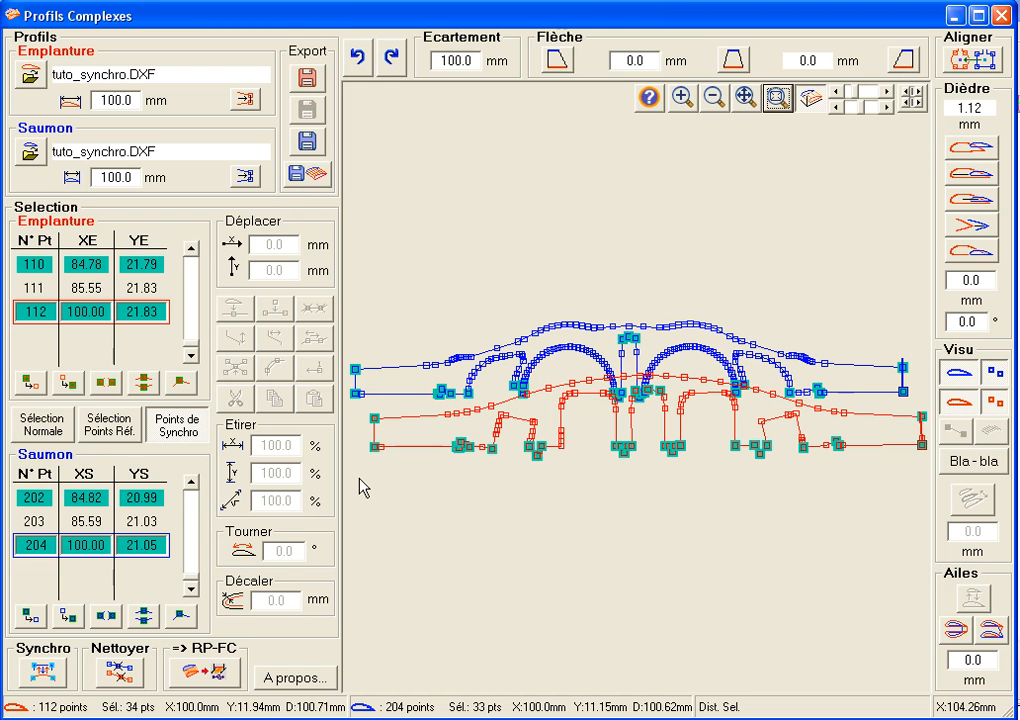
pyautogui.moveTo(357, 478); pyautogui.dragTo(797, 323)
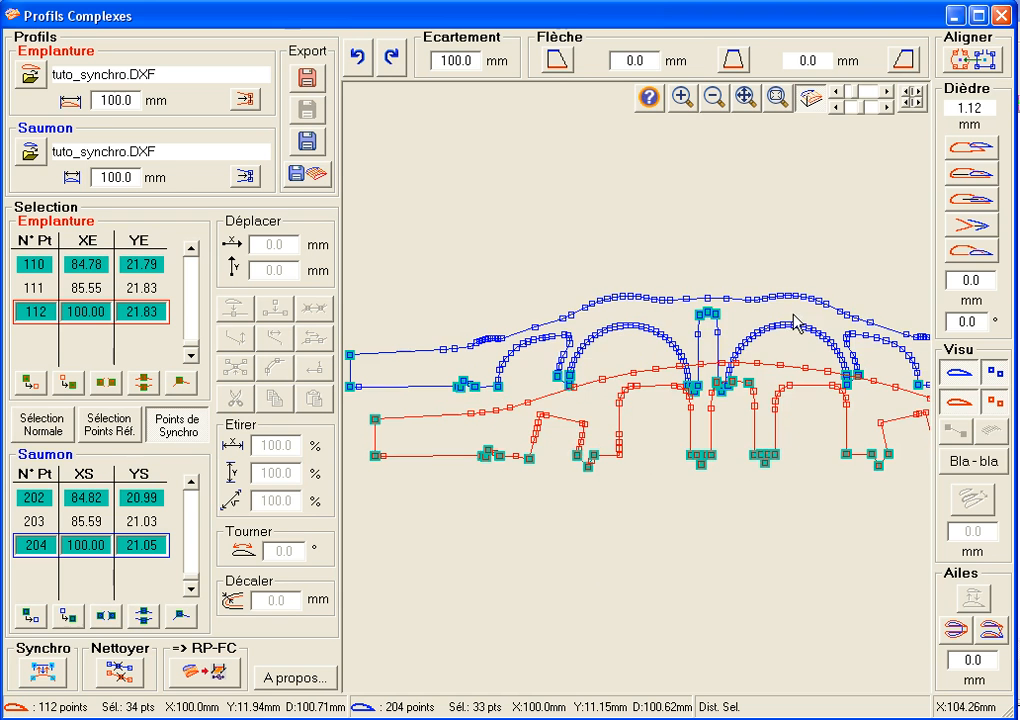
pyautogui.click(812, 100)
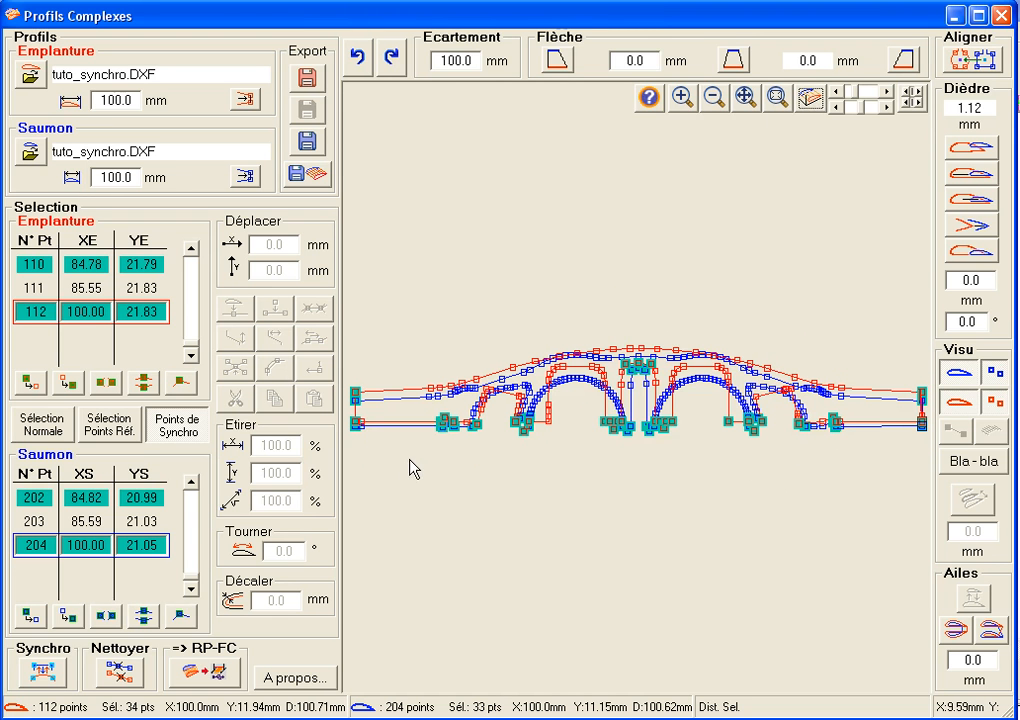
pyautogui.moveTo(415, 474); pyautogui.dragTo(790, 325)
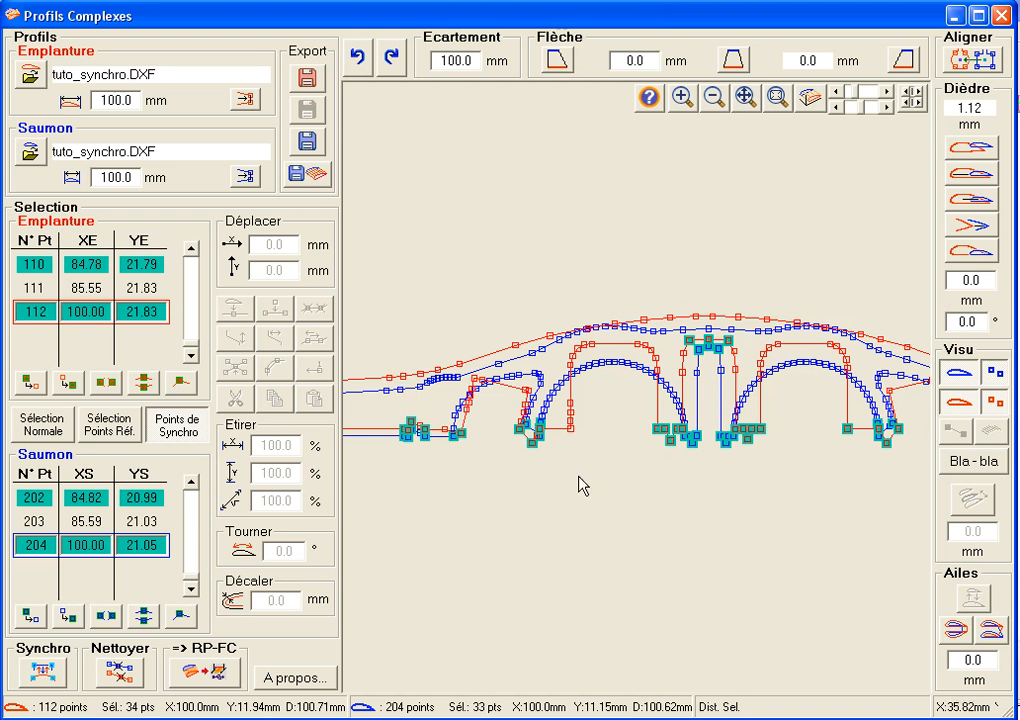
pyautogui.moveTo(392, 471); pyautogui.dragTo(480, 398)
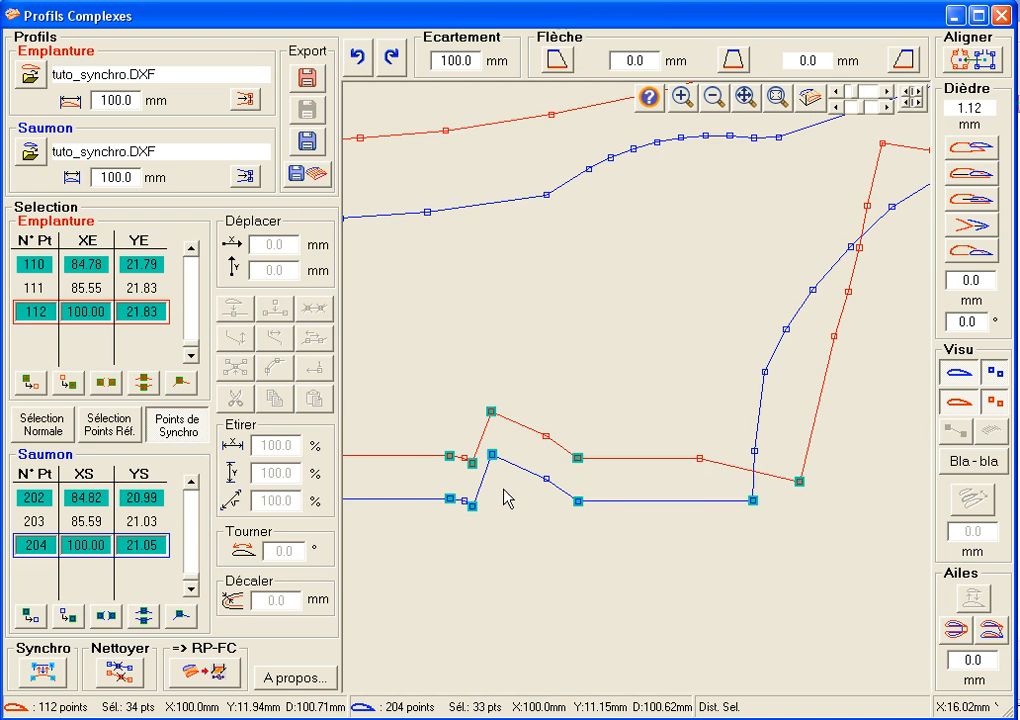
pyautogui.click(775, 96)
pyautogui.moveTo(593, 451); pyautogui.dragTo(679, 351)
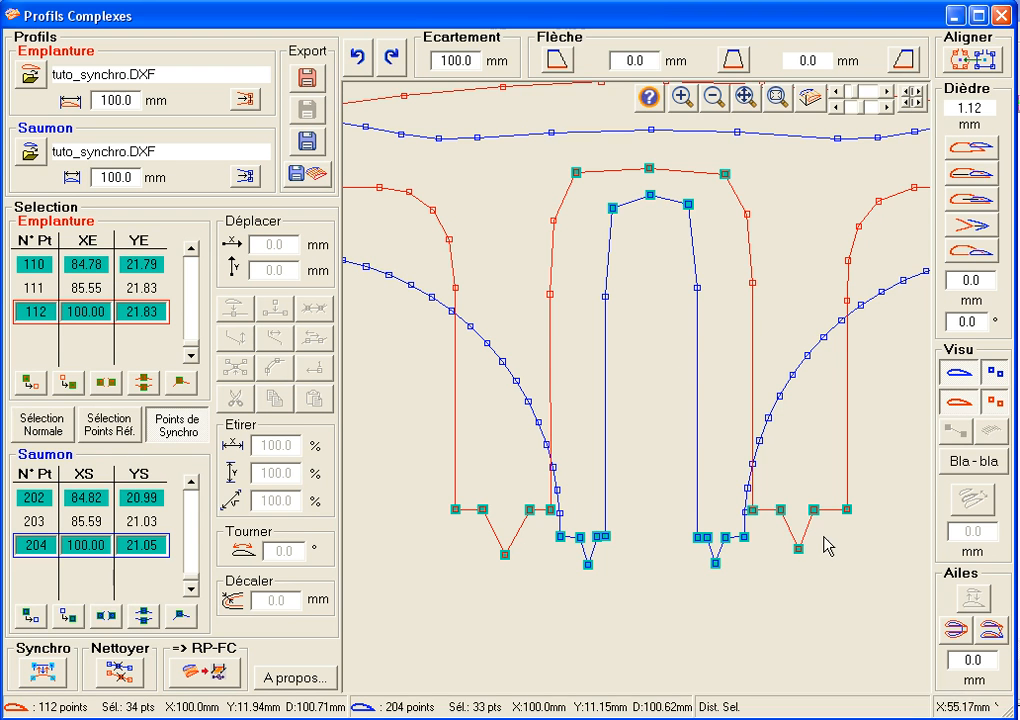
# Remove the synchronisation mark from Emplanture point 95 at the foot of the second arch.
pyautogui.click(777, 97)
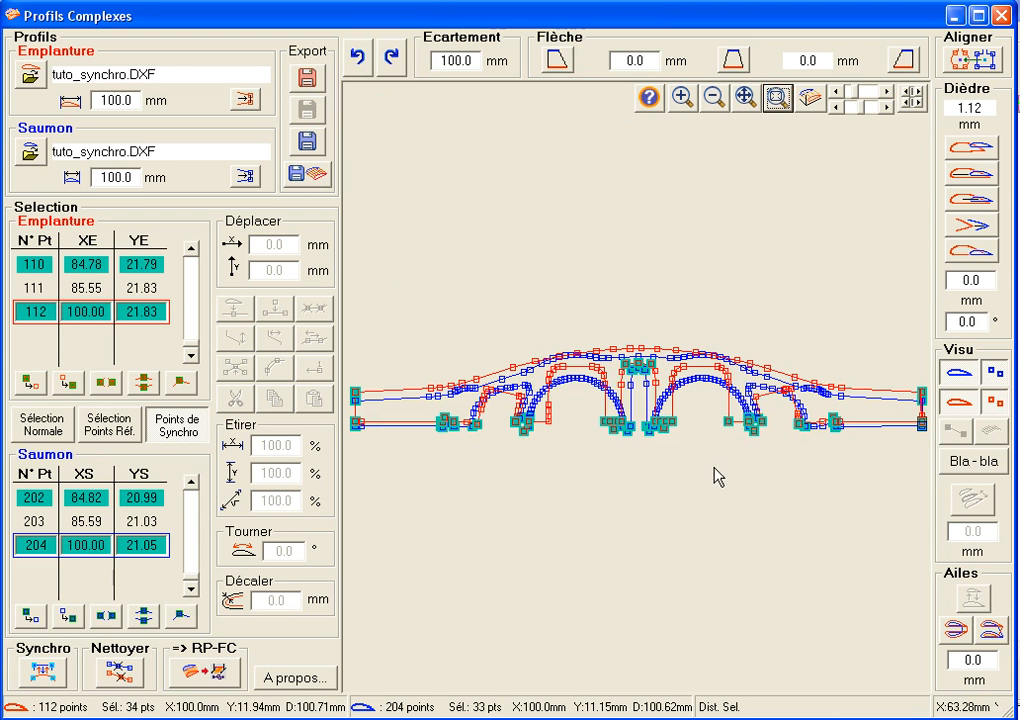
pyautogui.moveTo(713, 467); pyautogui.dragTo(779, 379)
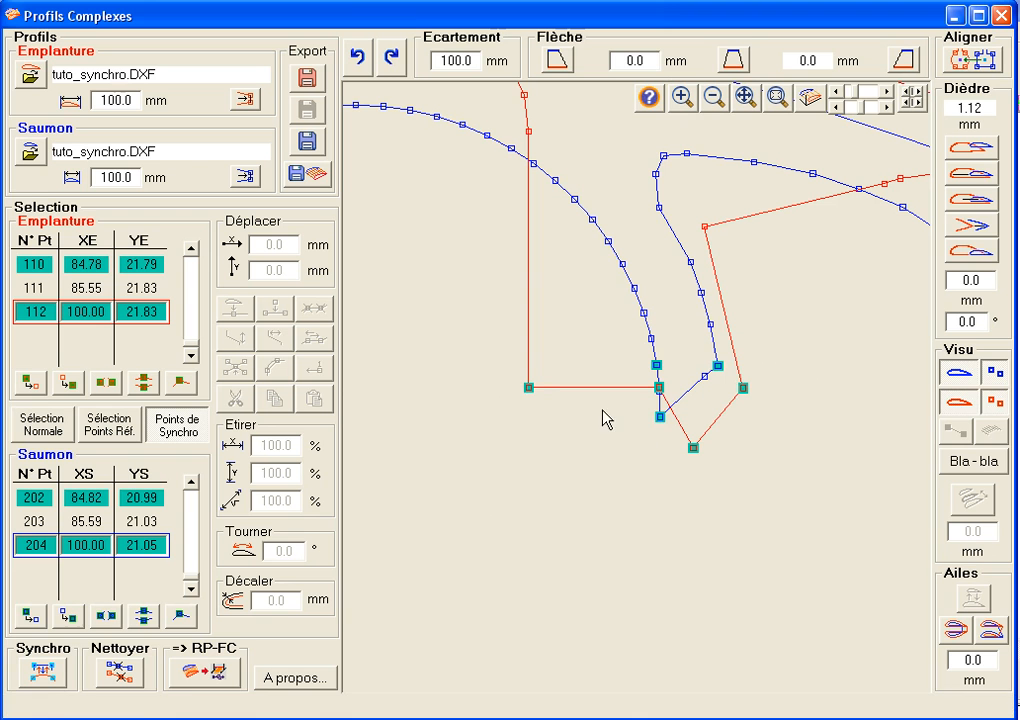
pyautogui.click(529, 388)
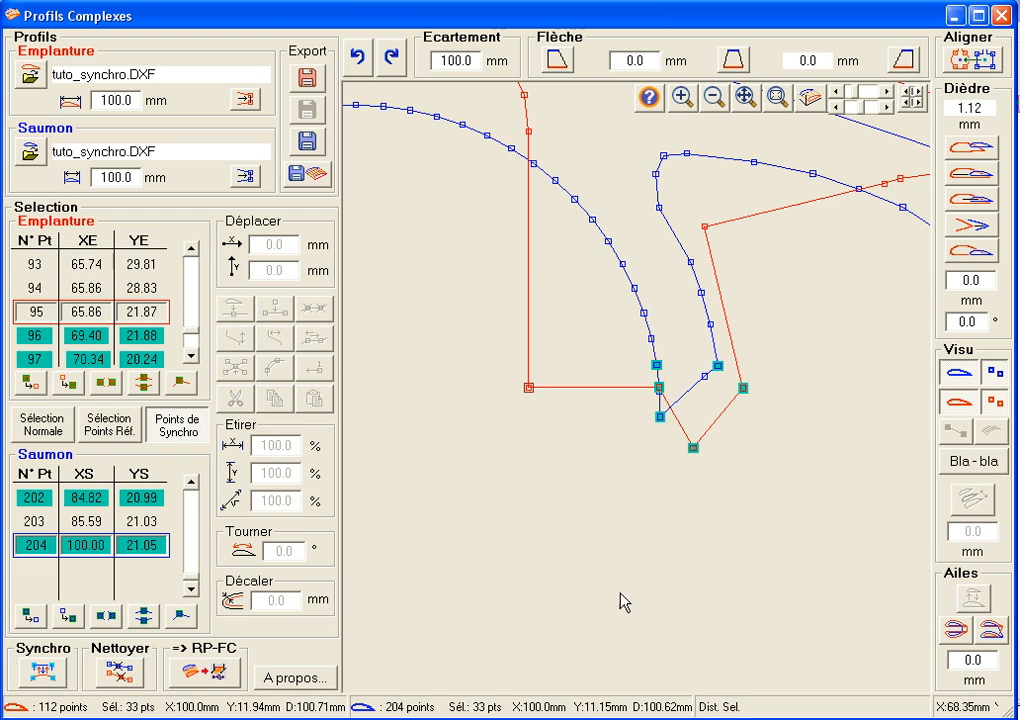
pyautogui.click(780, 98)
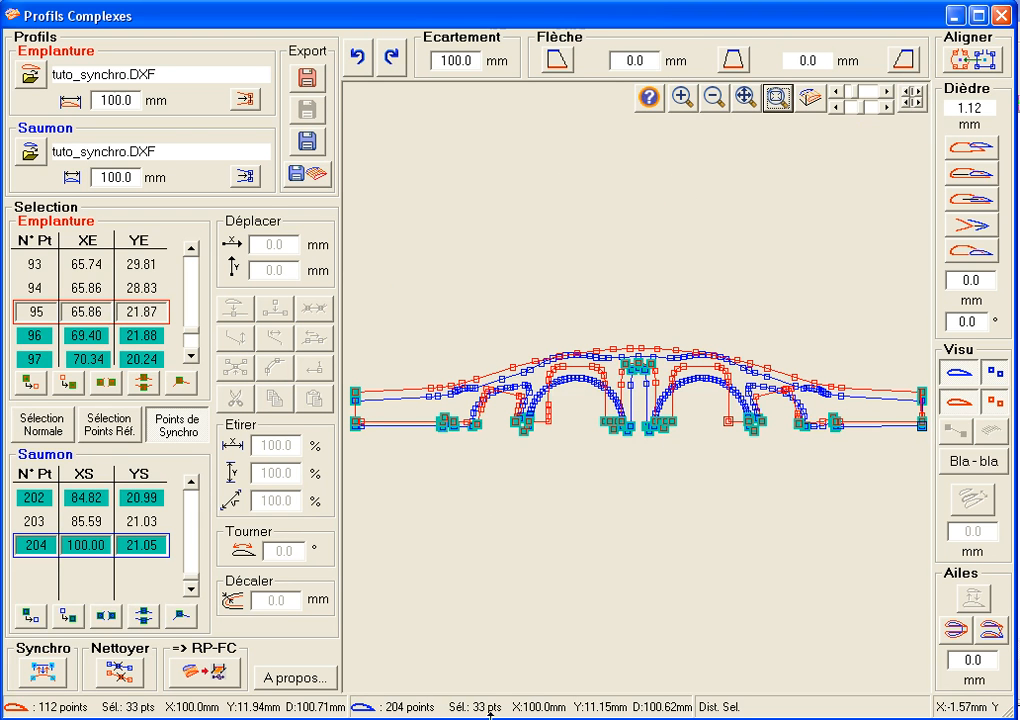
# Restore the default perspective with both profiles fitted in view, and synchronise the Emplanture and Saumon profiles.
pyautogui.click(811, 98)
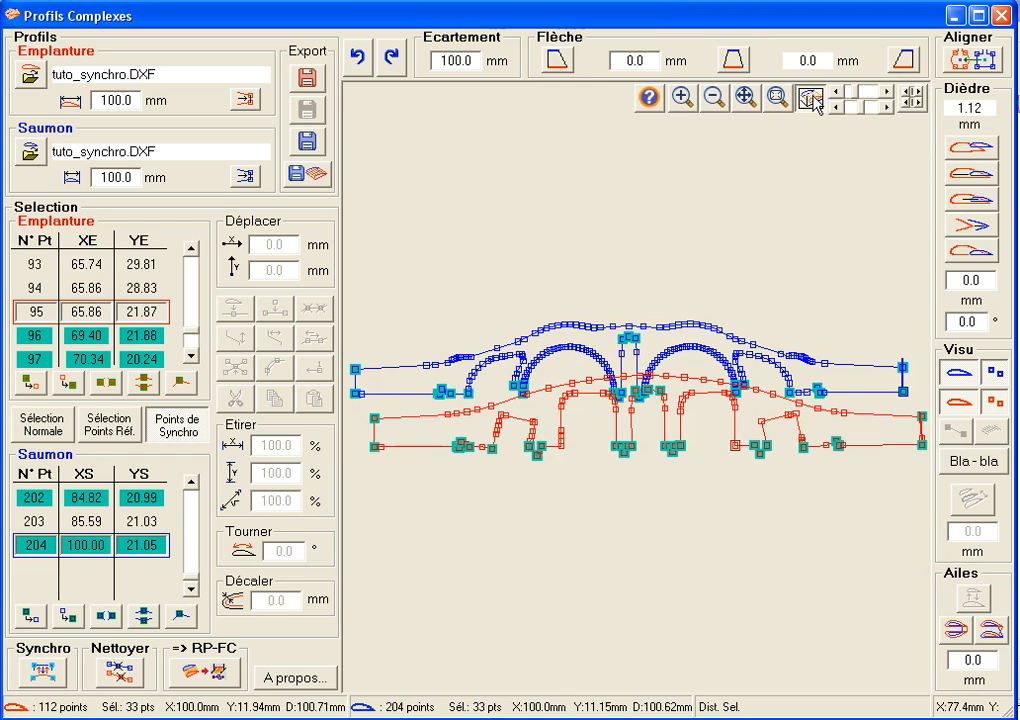
pyautogui.click(913, 98)
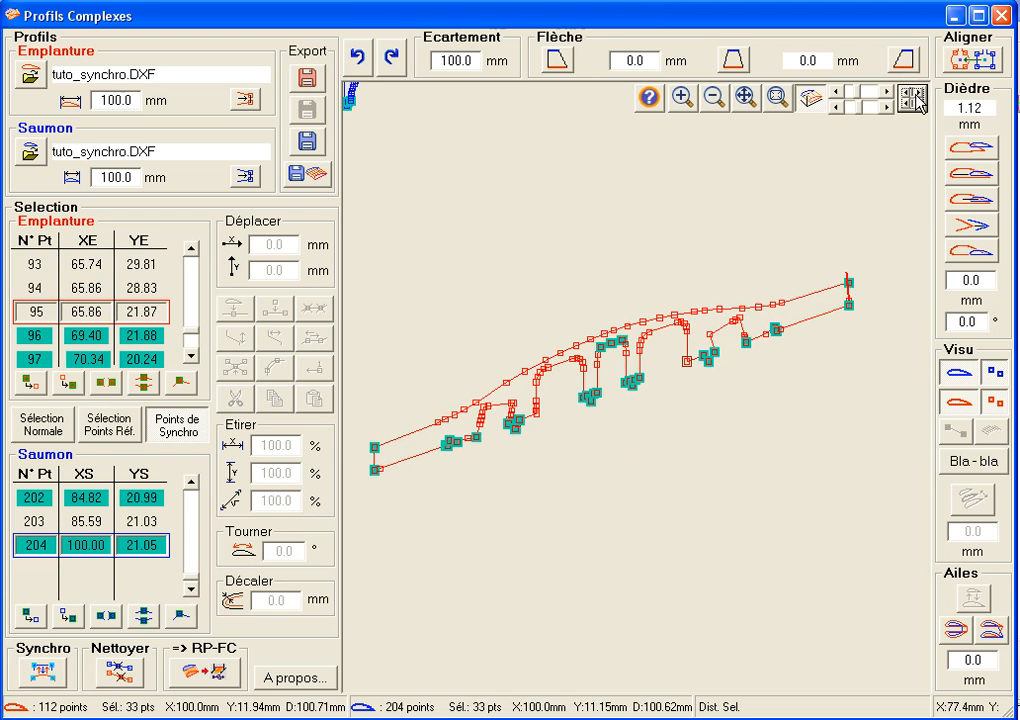
pyautogui.click(778, 100)
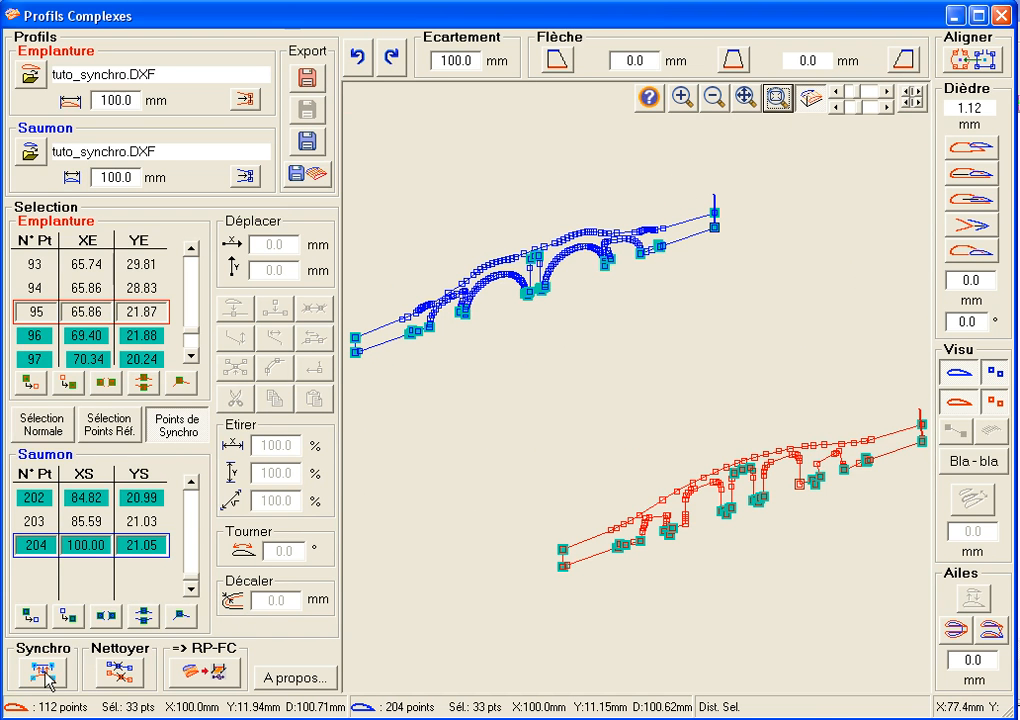
pyautogui.click(47, 676)
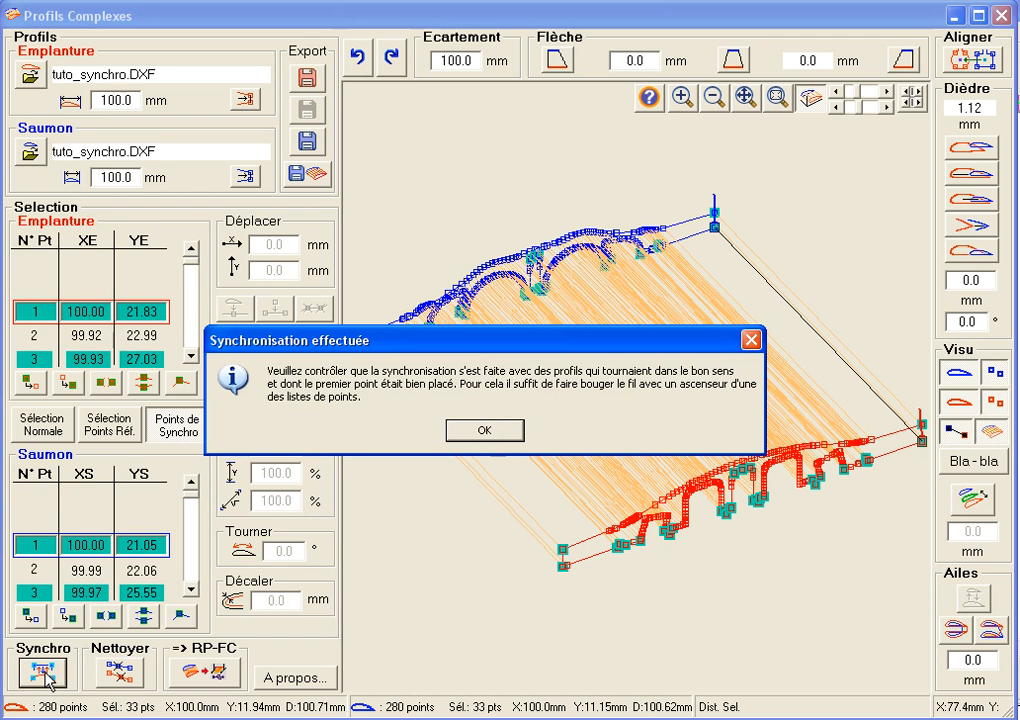
# Dismiss the synchronisation message and run through the Emplanture points from point 1 to check how the wire follows both profiles.
pyautogui.click(497, 432)
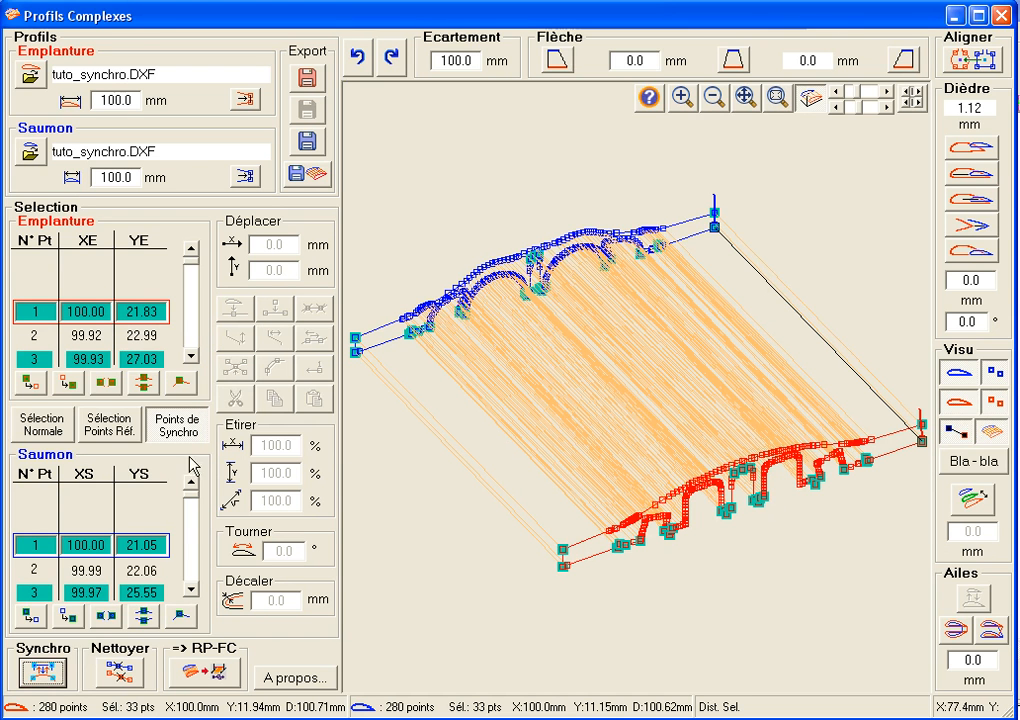
pyautogui.click(191, 357)
pyautogui.click(191, 357)
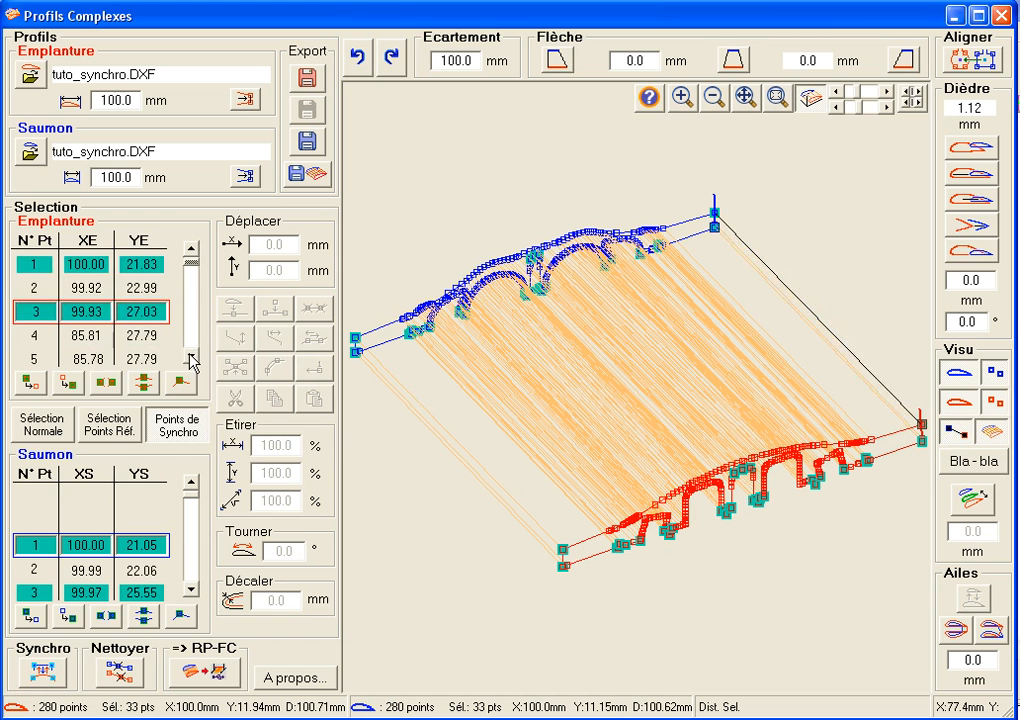
pyautogui.click(191, 357)
pyautogui.click(191, 357)
pyautogui.click(191, 357)
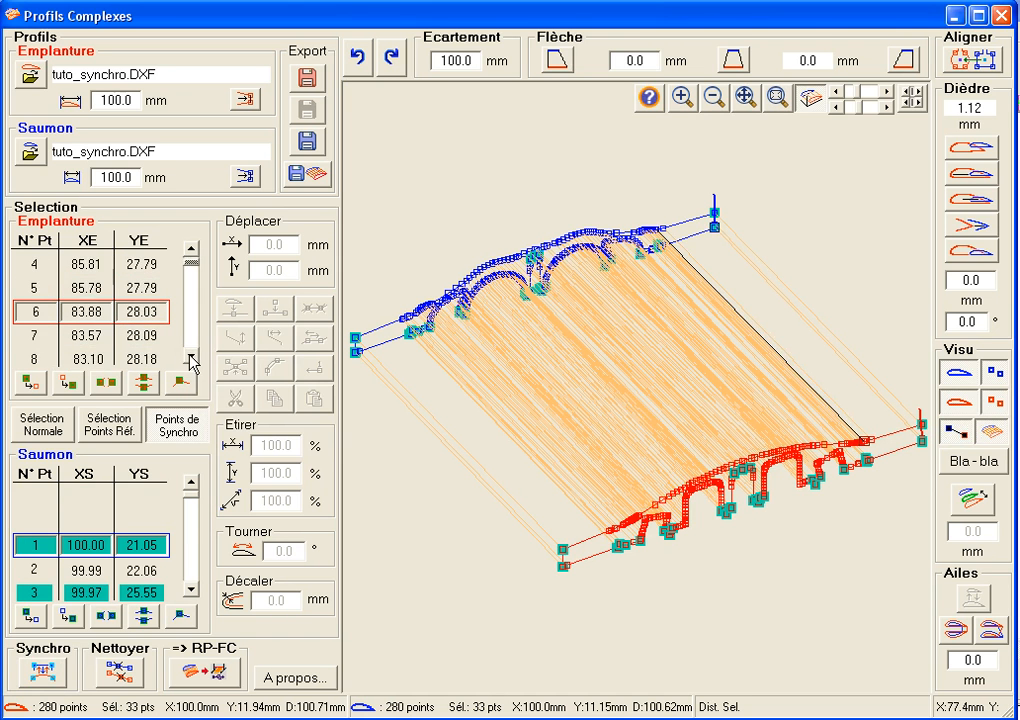
pyautogui.click(191, 357)
pyautogui.click(191, 357)
pyautogui.click(191, 355)
pyautogui.click(191, 345)
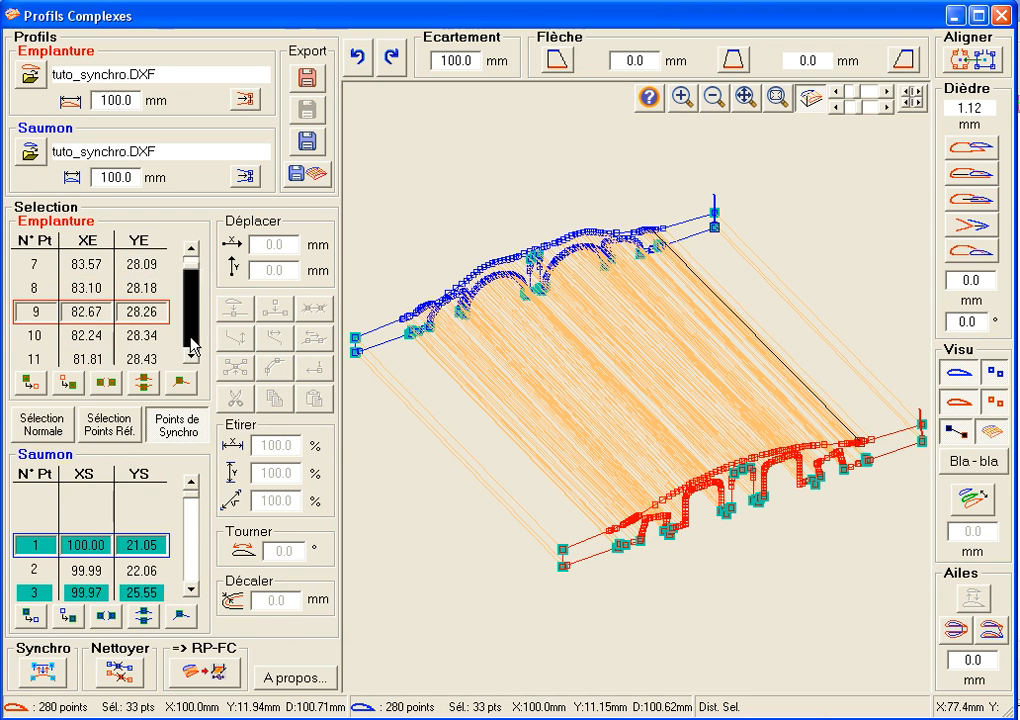
pyautogui.moveTo(191, 345); pyautogui.dragTo(192, 345)
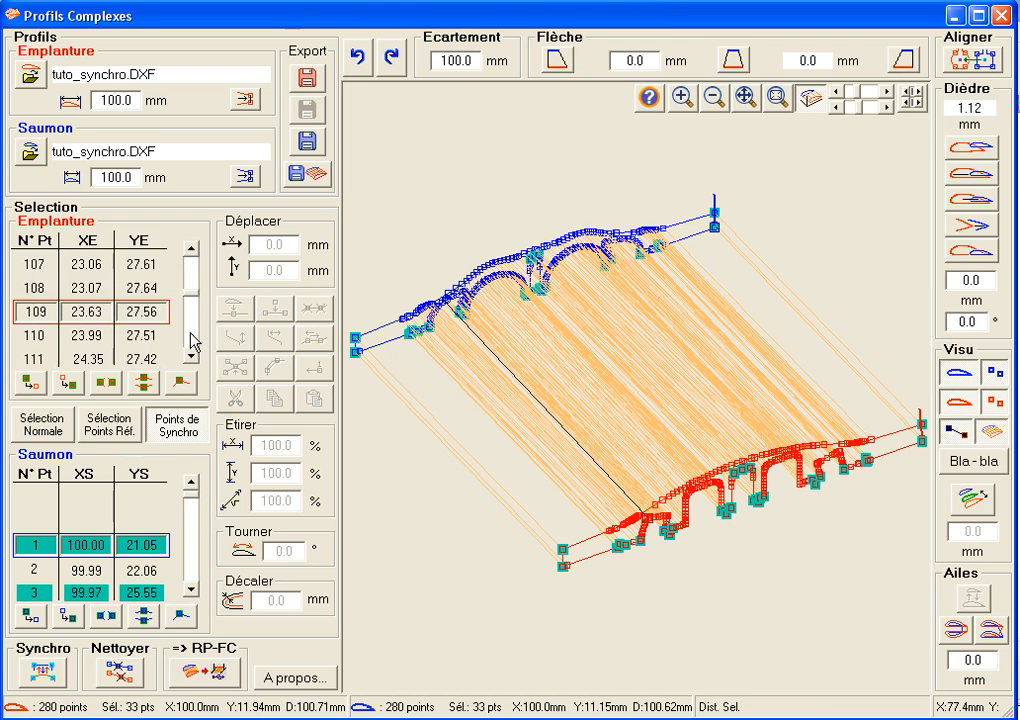
pyautogui.moveTo(187, 269); pyautogui.dragTo(187, 269)
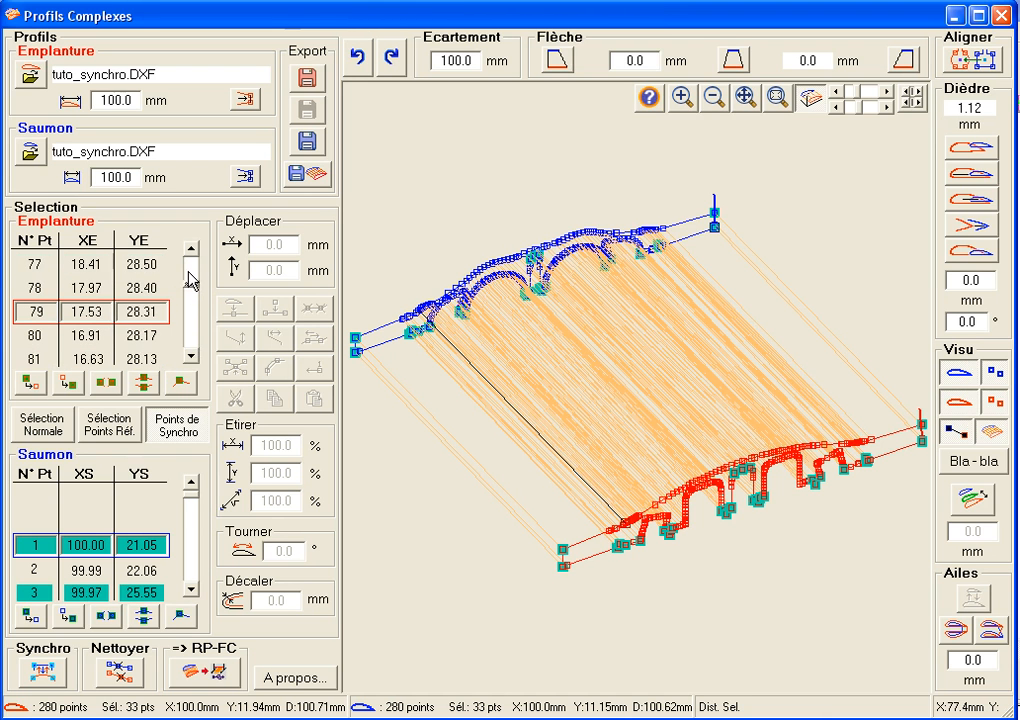
# Step through Emplanture points 79 to 102 one by one to check the wire's position on both profiles.
pyautogui.click(194, 357)
pyautogui.click(194, 357)
pyautogui.click(194, 357)
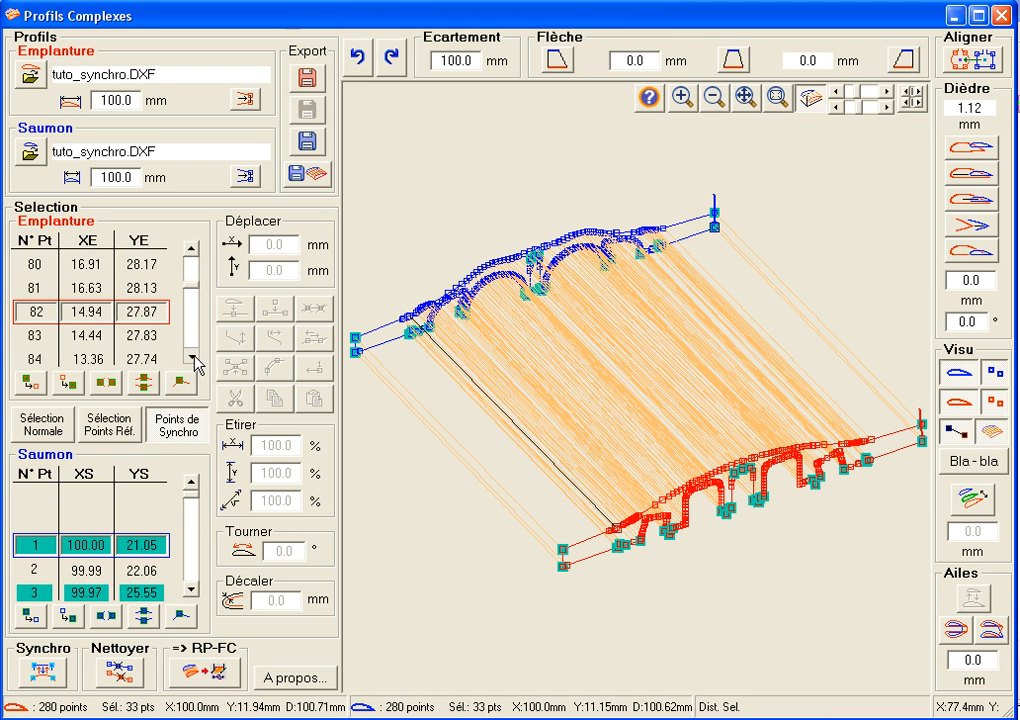
pyautogui.click(191, 357)
pyautogui.click(194, 358)
pyautogui.click(194, 358)
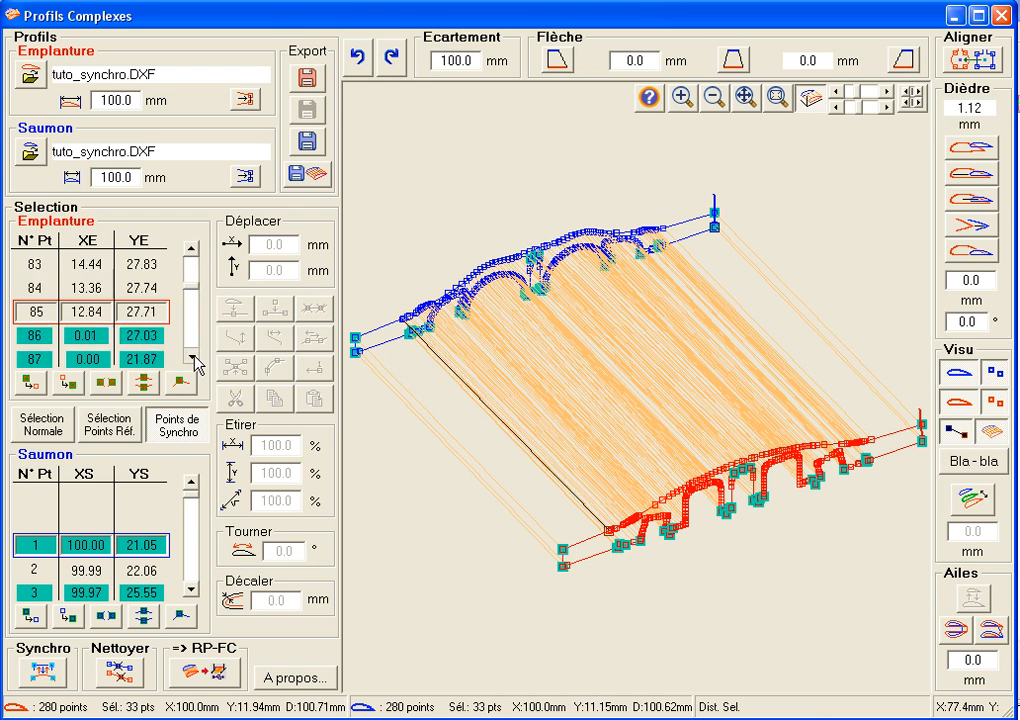
pyautogui.click(194, 358)
pyautogui.click(194, 358)
pyautogui.click(194, 358)
pyautogui.click(194, 358)
pyautogui.click(194, 357)
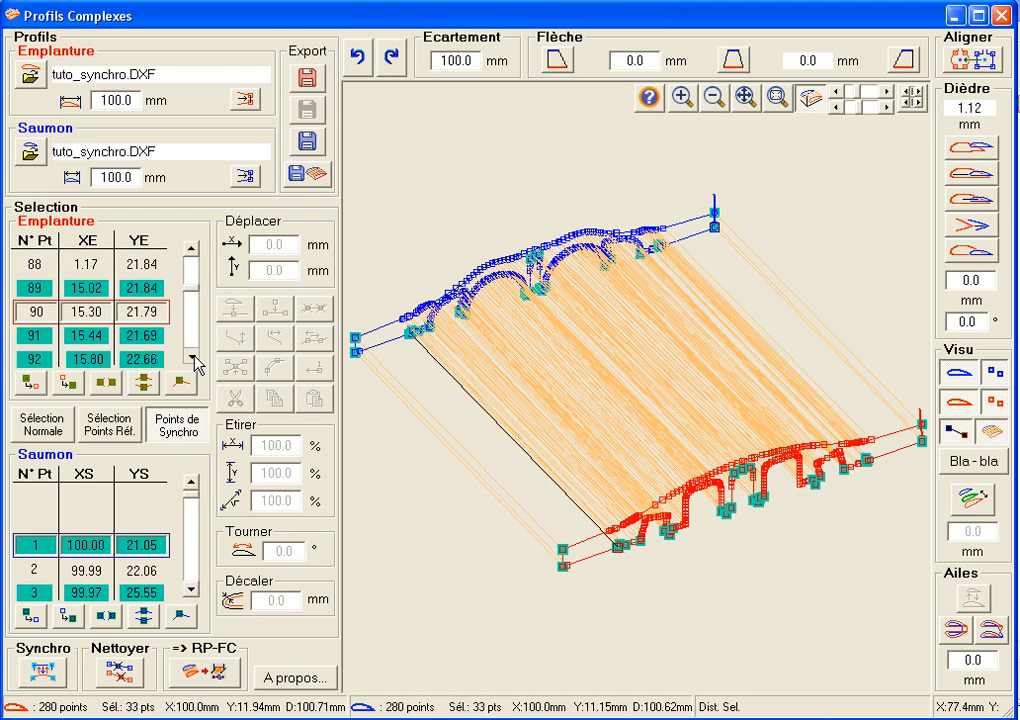
pyautogui.click(194, 357)
pyautogui.click(194, 357)
pyautogui.click(194, 357)
pyautogui.click(194, 357)
pyautogui.click(194, 357)
pyautogui.click(194, 357)
pyautogui.click(194, 357)
pyautogui.click(194, 357)
pyautogui.click(194, 357)
pyautogui.click(194, 357)
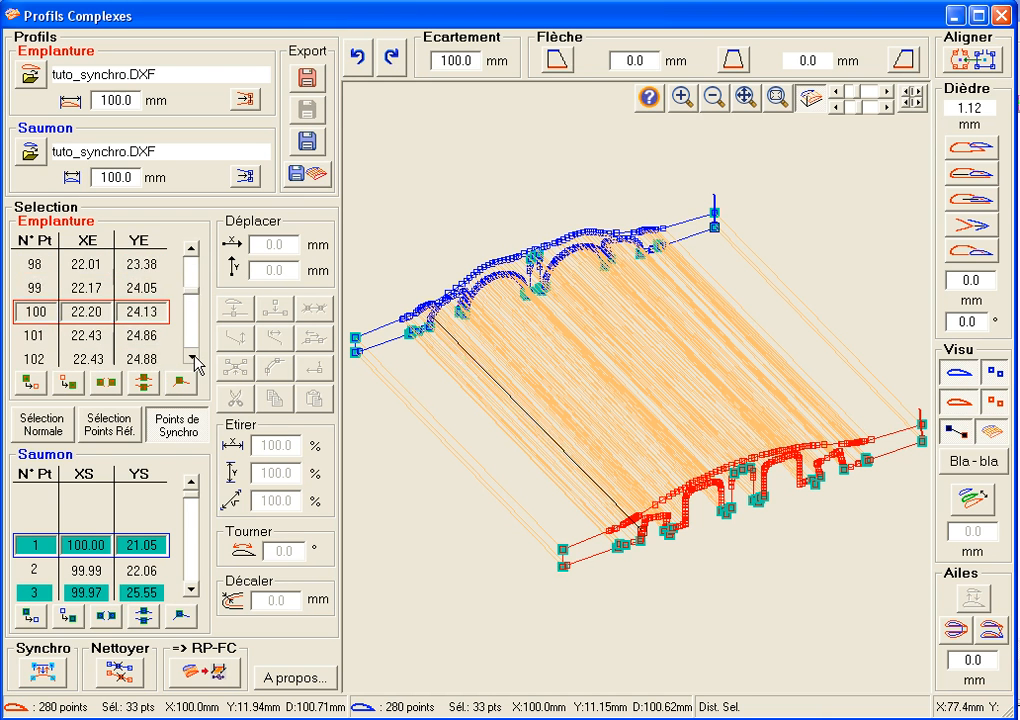
pyautogui.click(194, 357)
pyautogui.click(194, 357)
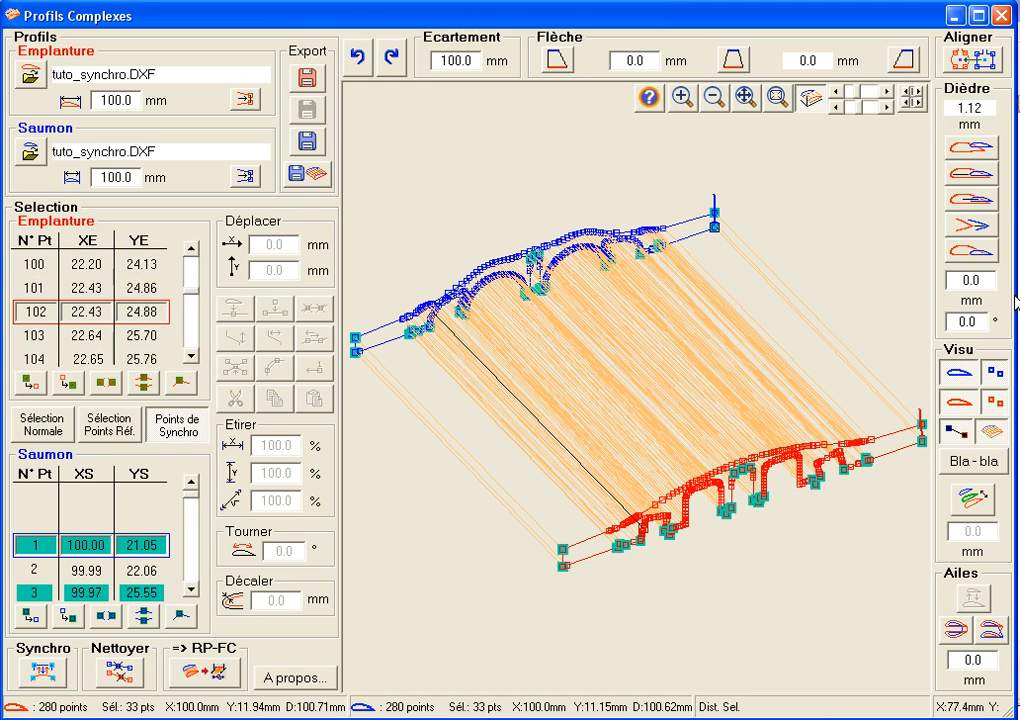
# Superimpose the profiles, hide the synchronisation lines, and examine the points around the first large arch and the central opening.
pyautogui.click(810, 96)
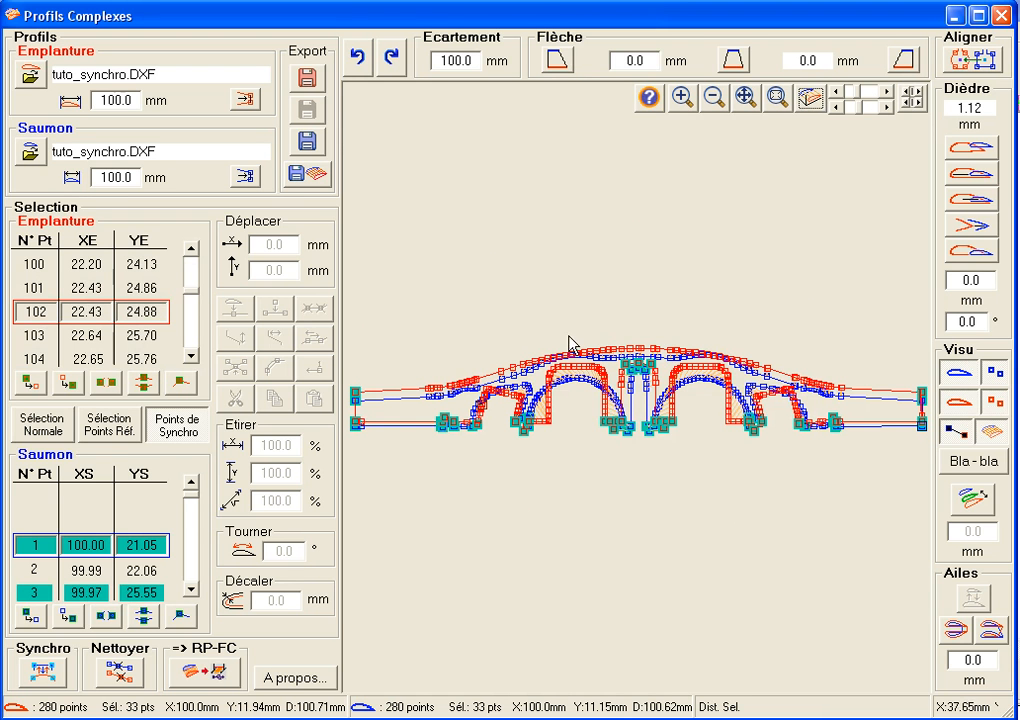
pyautogui.click(997, 437)
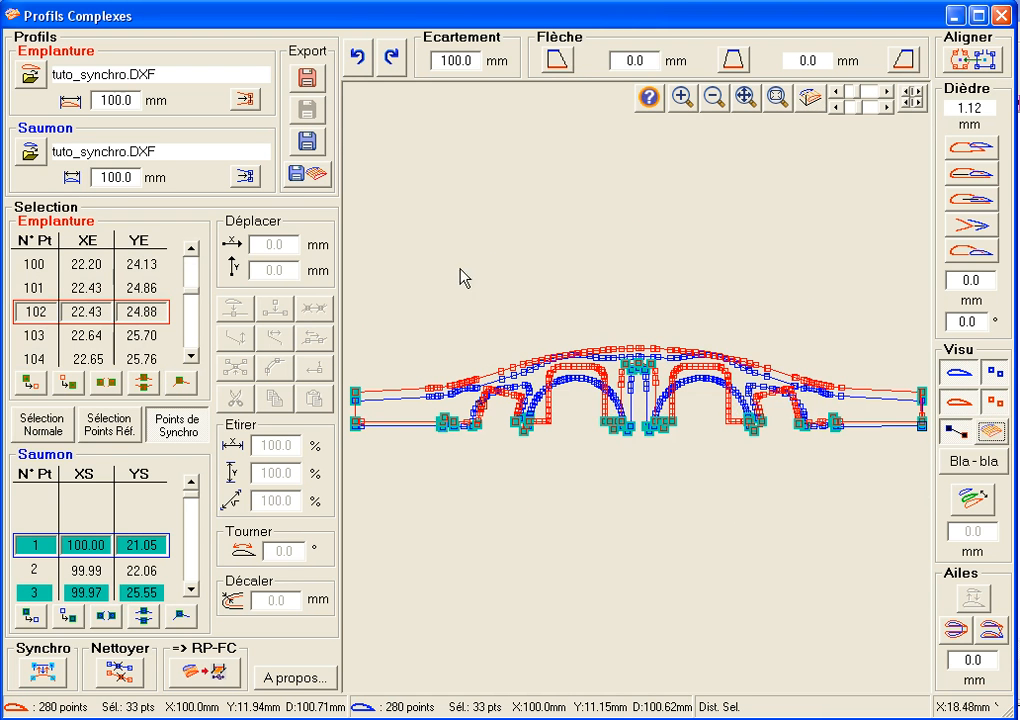
pyautogui.moveTo(387, 287); pyautogui.dragTo(927, 476)
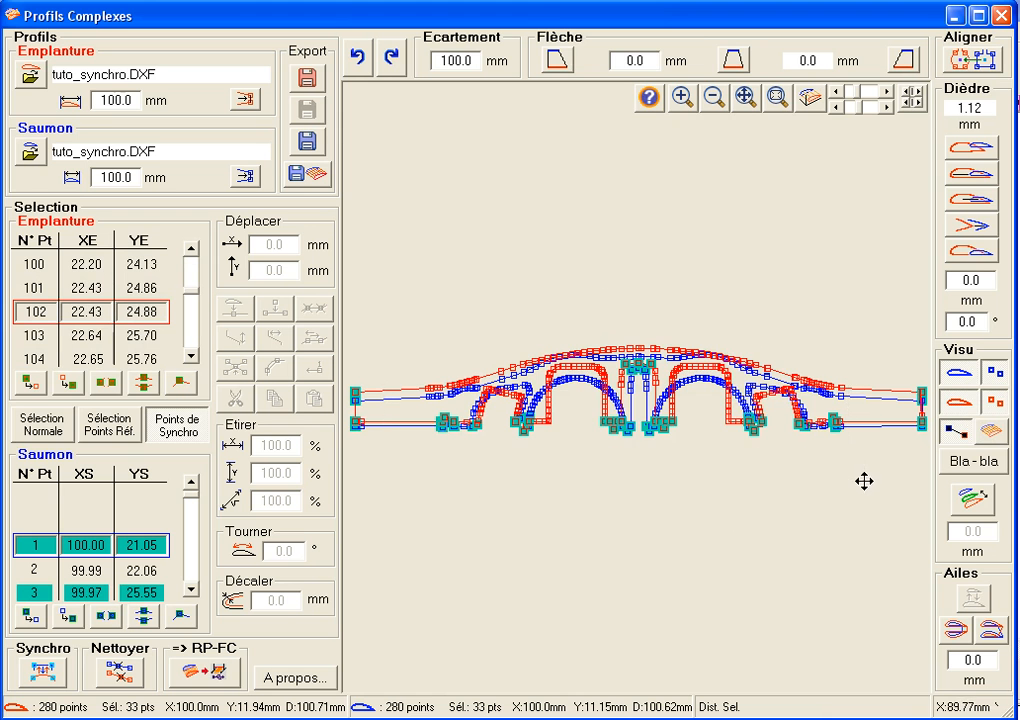
pyautogui.moveTo(510, 312); pyautogui.dragTo(703, 521)
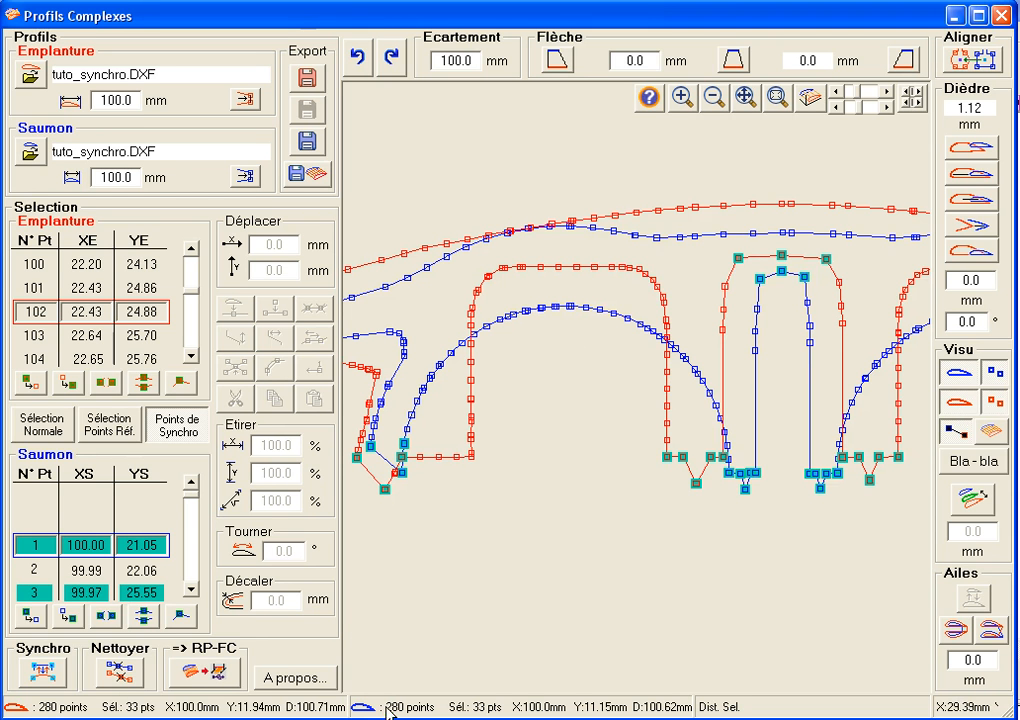
# Clean both profiles while keeping the synchronous points, and return to the perspective view in normal selection mode.
pyautogui.click(118, 676)
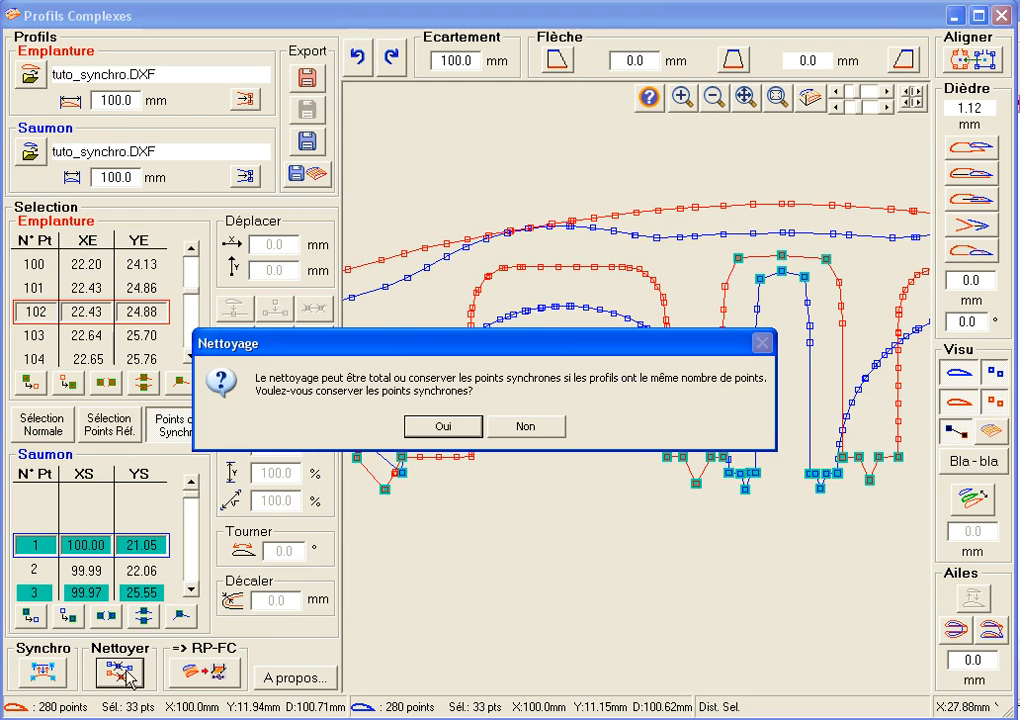
pyautogui.click(445, 428)
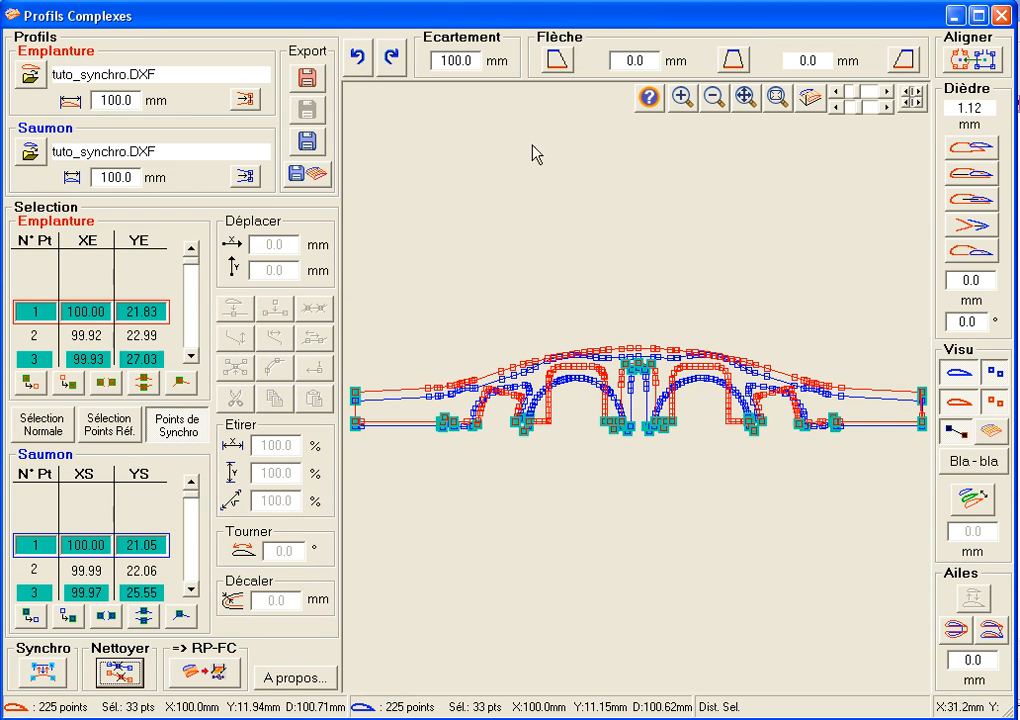
pyautogui.click(806, 101)
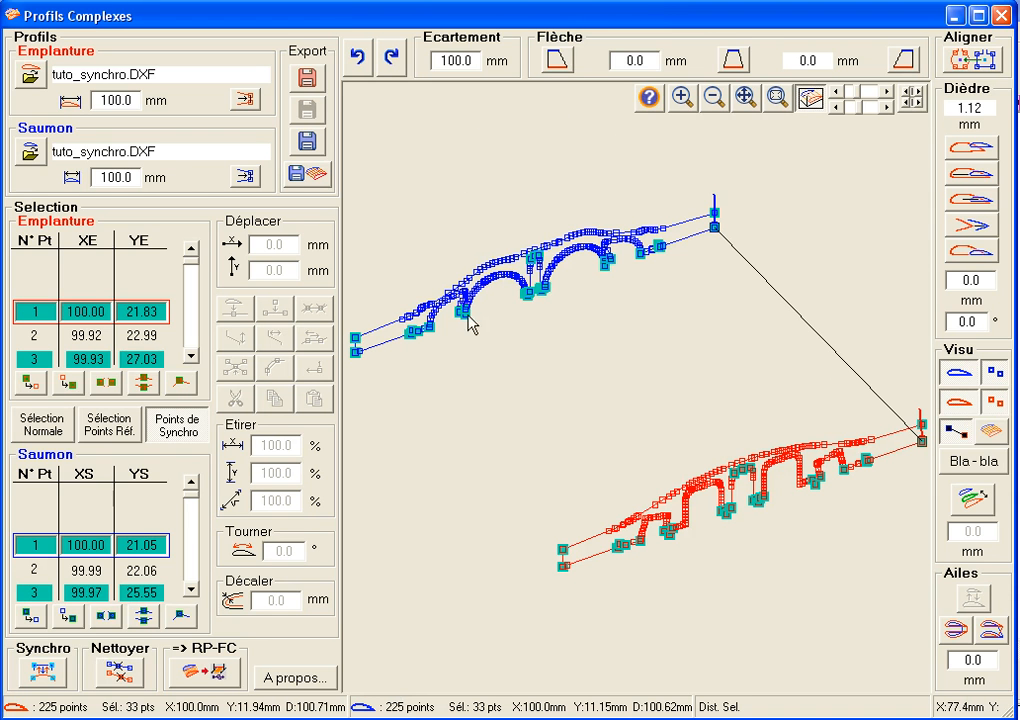
pyautogui.click(42, 425)
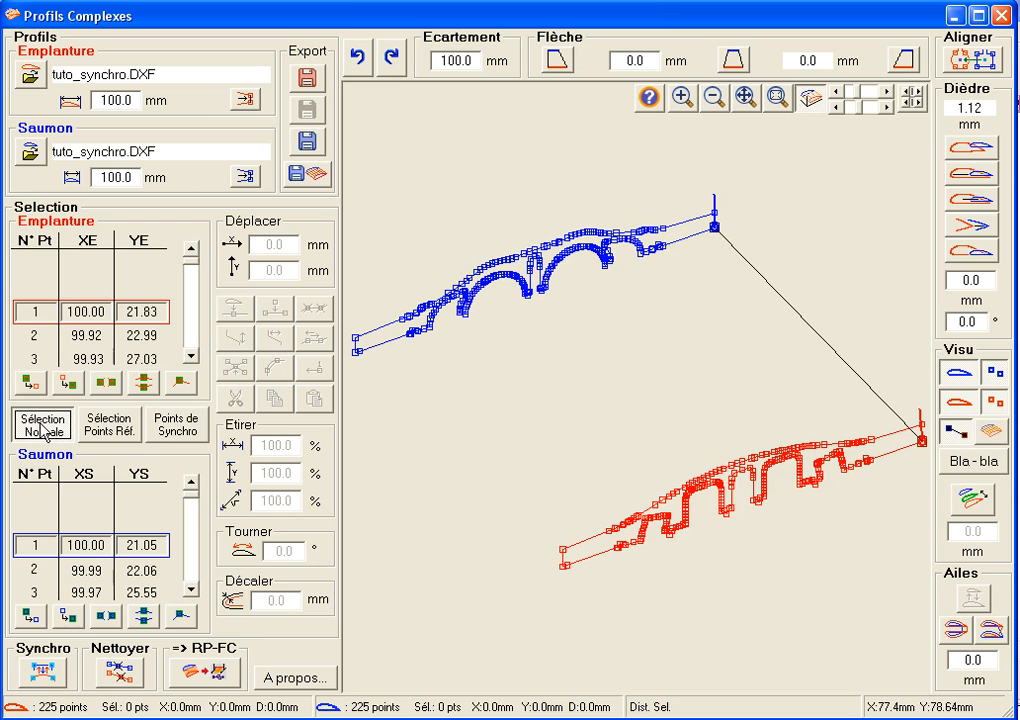
# Export the Emplanture profile to the Tuto synchro folder as berkut_emplanture in Profil (*.dat) format.
pyautogui.click(307, 80)
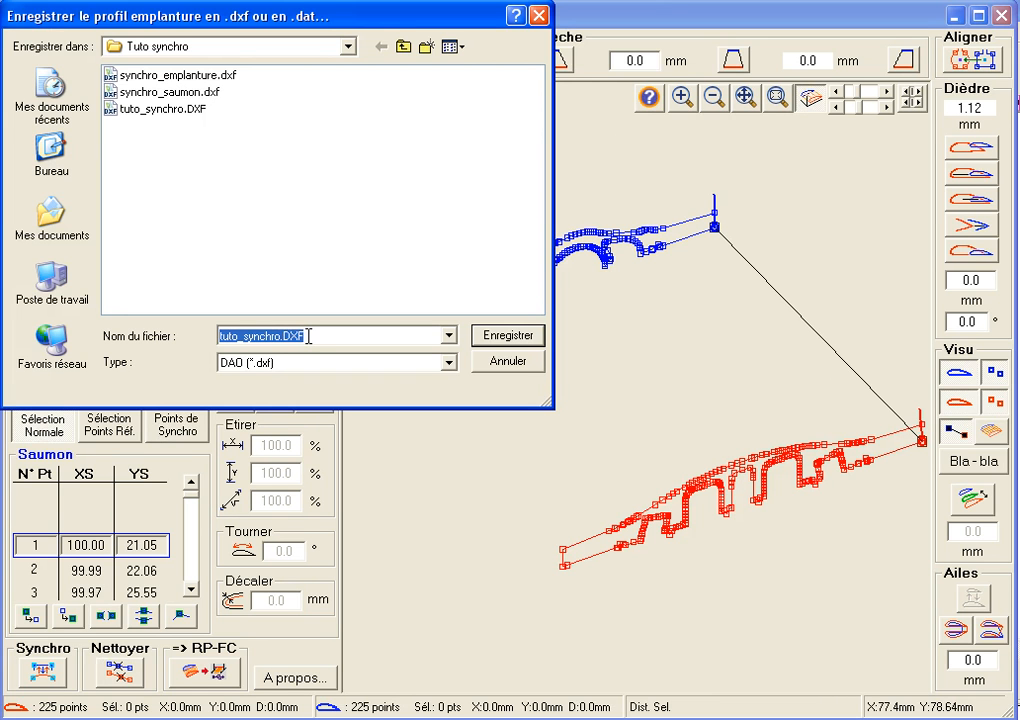
pyautogui.write('berkut_emplanture')
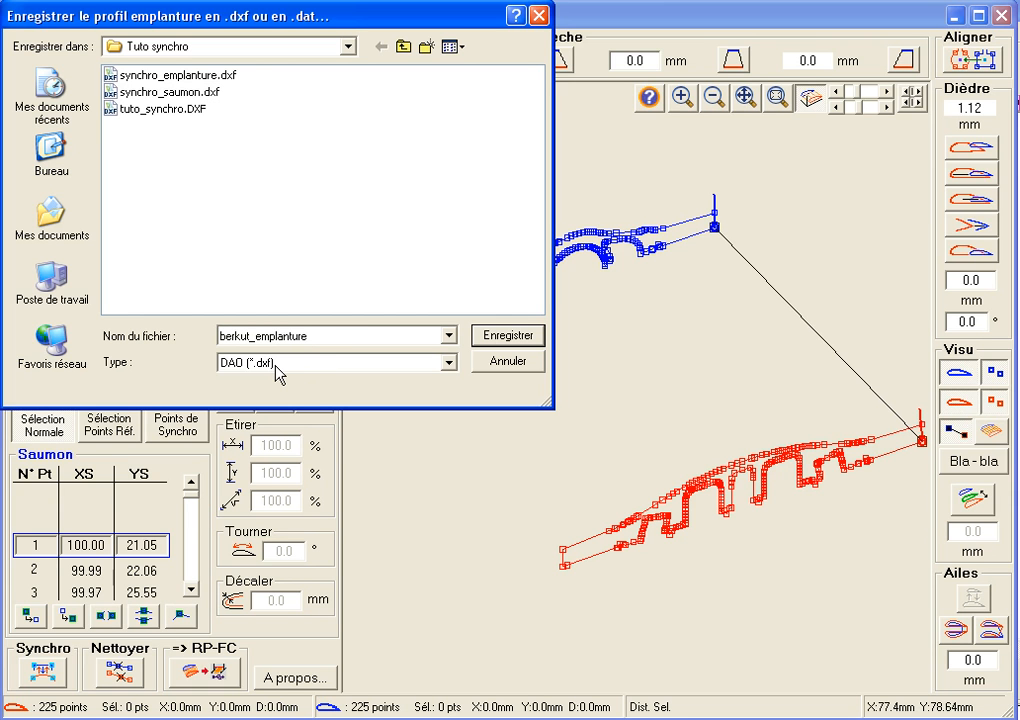
pyautogui.click(449, 363)
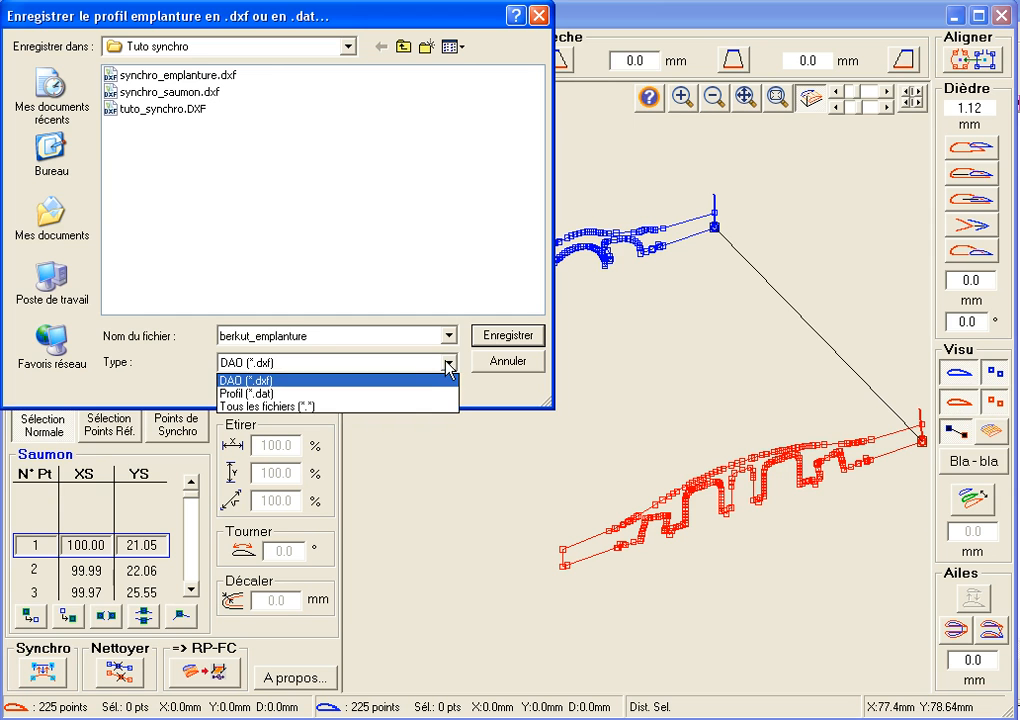
pyautogui.click(416, 393)
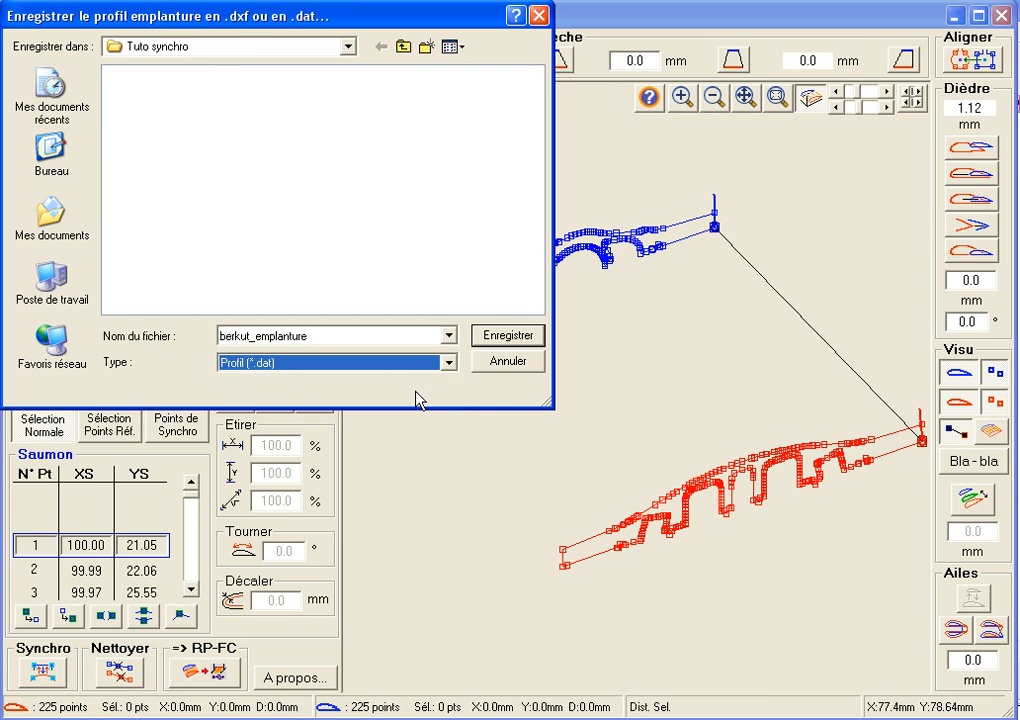
pyautogui.click(503, 340)
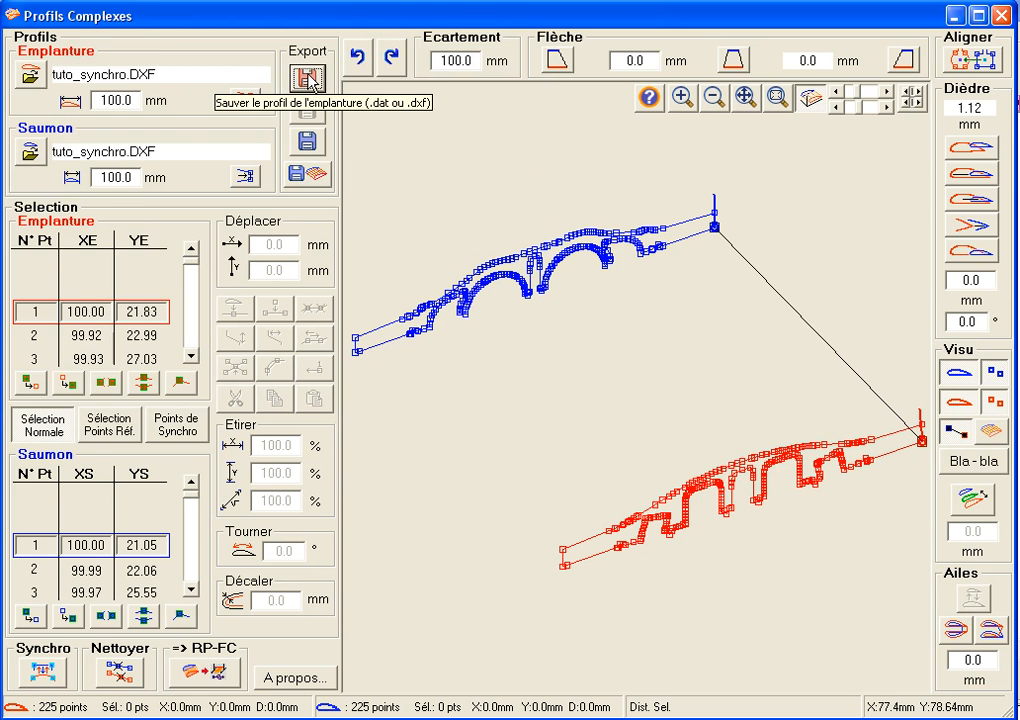
# Export the Saumon profile to the Tuto synchro folder as berkut_saumon in Profil (*.dat) format.
pyautogui.click(307, 143)
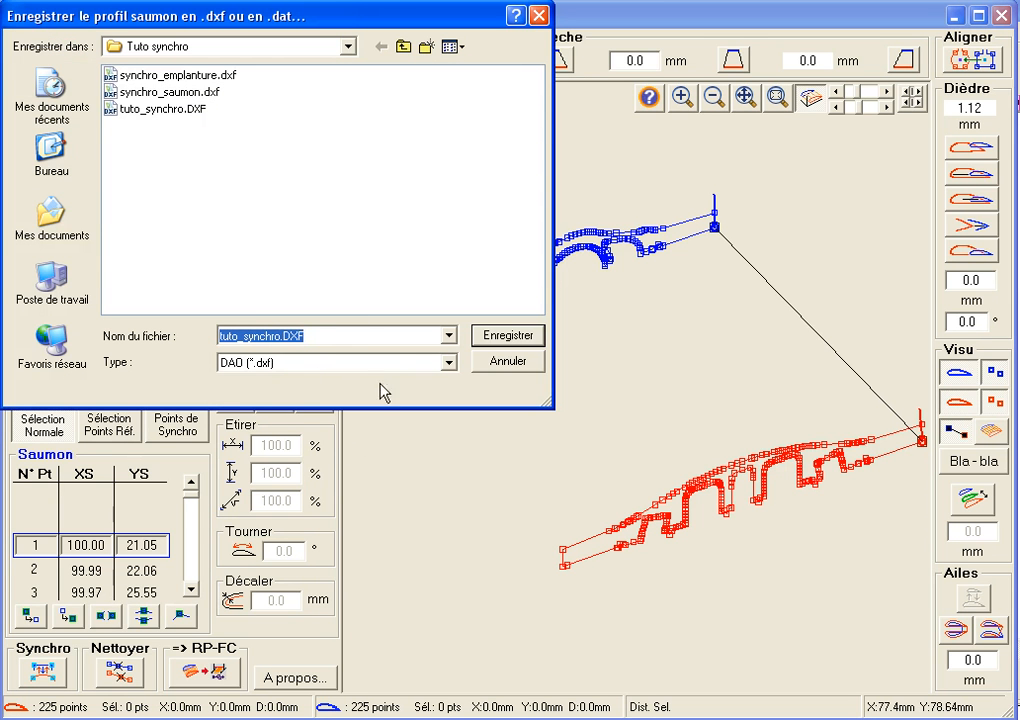
pyautogui.click(446, 366)
pyautogui.click(437, 394)
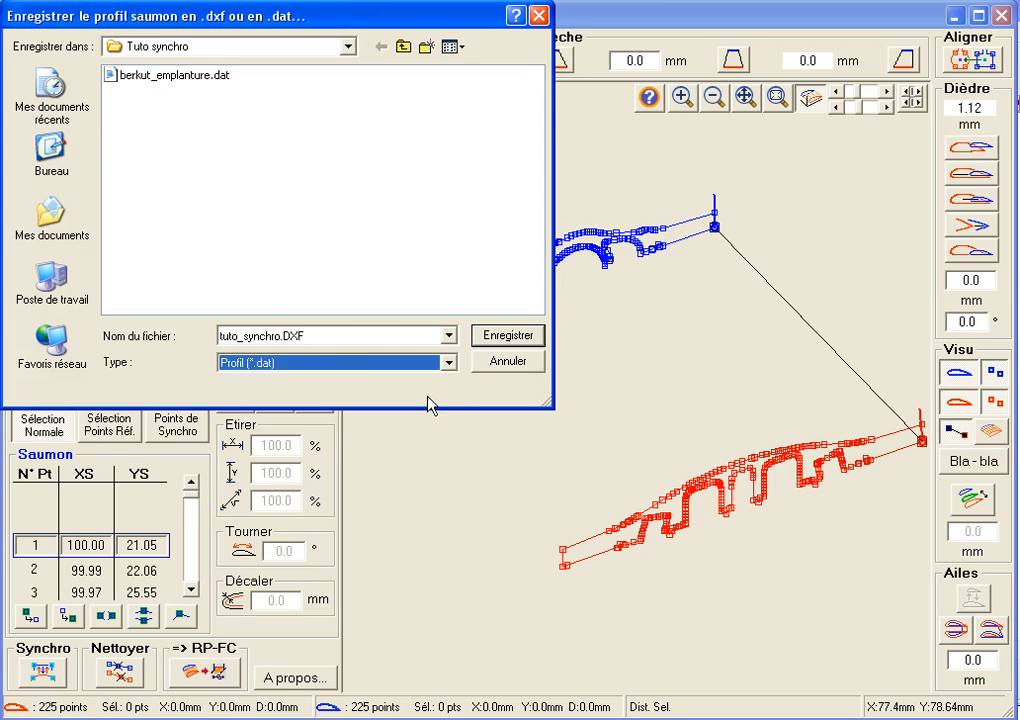
pyautogui.doubleClick(328, 335)
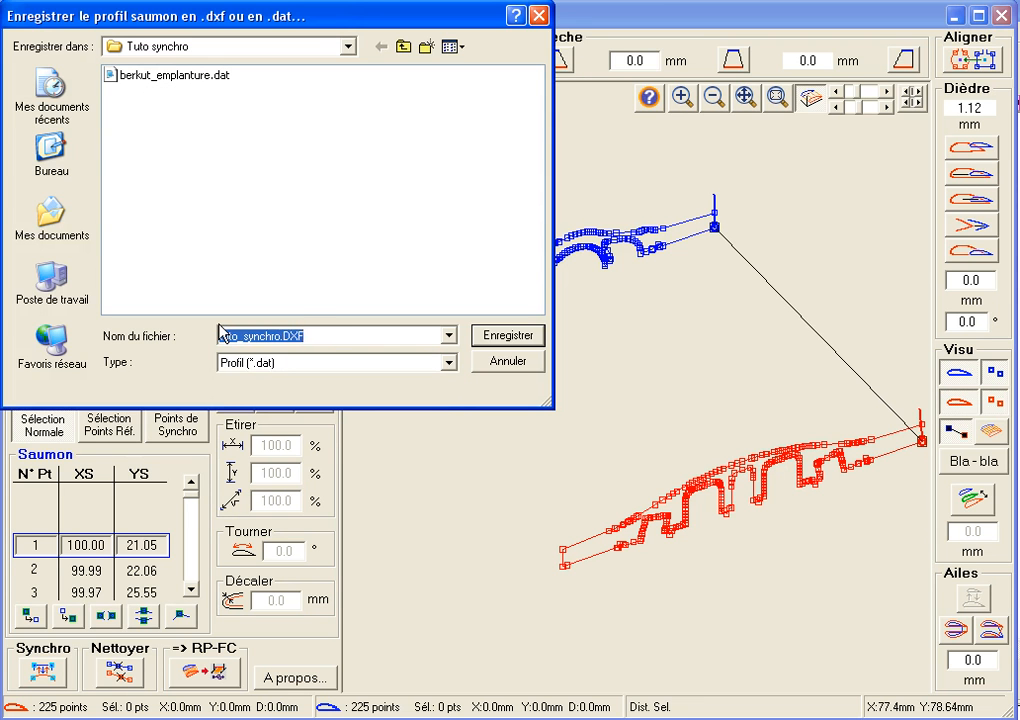
pyautogui.press('BackSpace')
pyautogui.write('berkut')
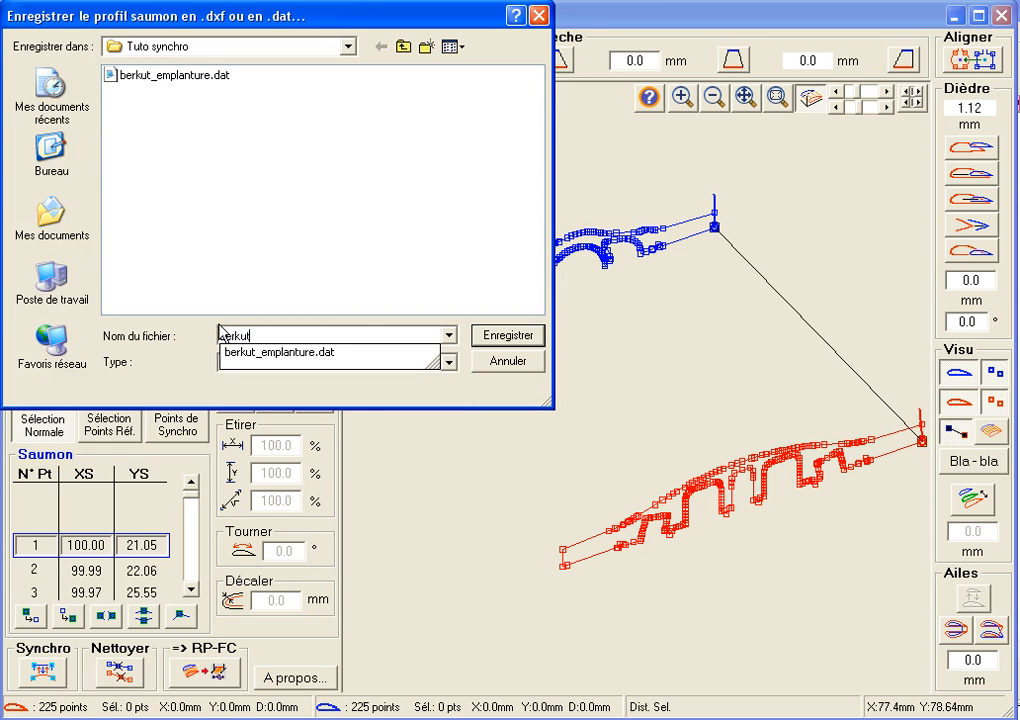
pyautogui.write('_saumon')
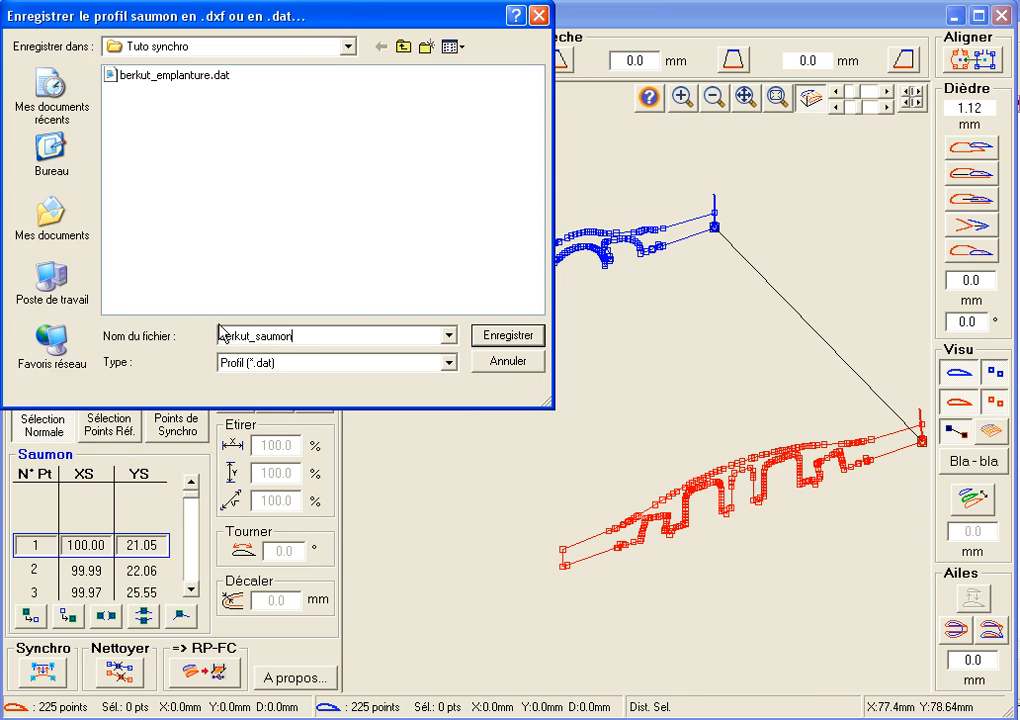
pyautogui.click(521, 339)
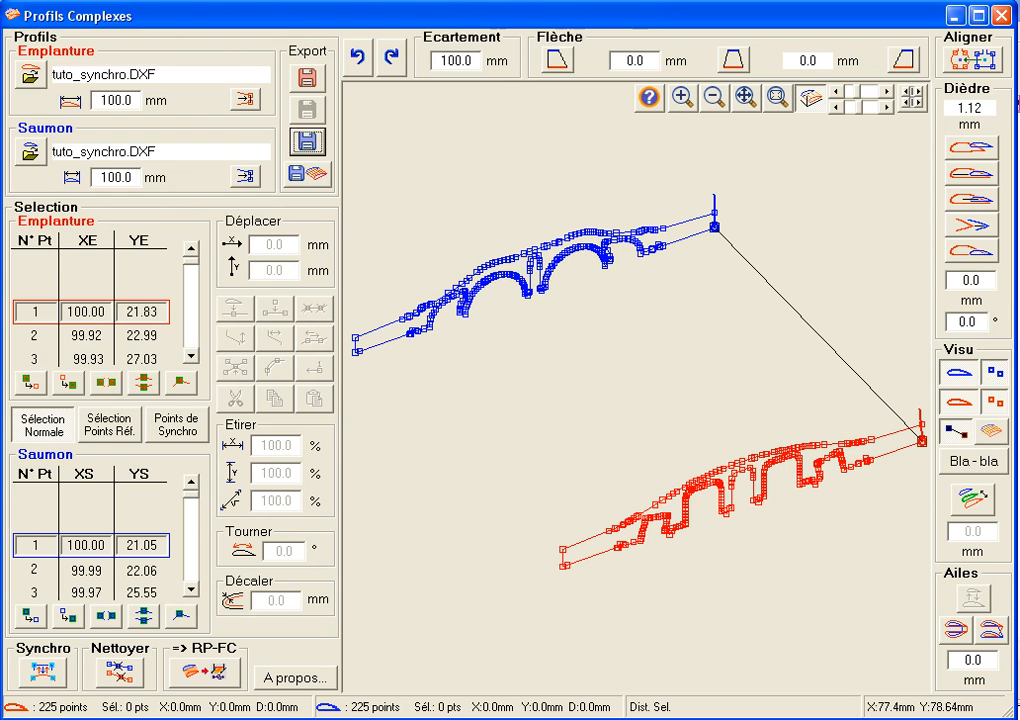
# Switch to the Tuto synchro folder on the desktop and open berkut_emplanture.dat to examine the exported coordinates.
pyautogui.press('super+d')
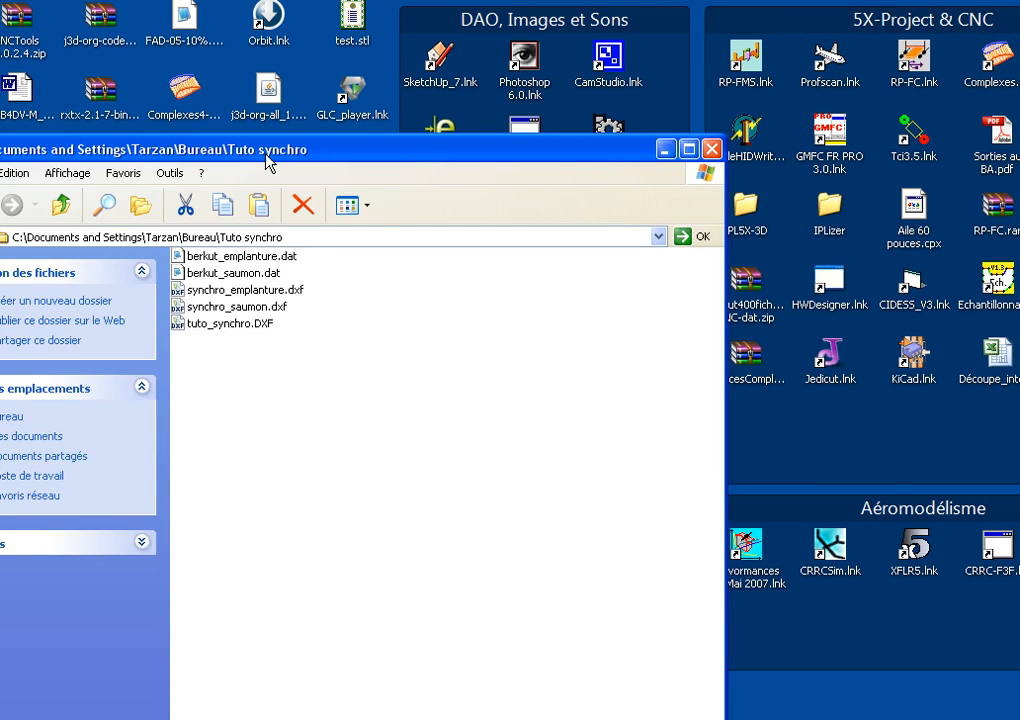
pyautogui.moveTo(268, 160); pyautogui.dragTo(434, 25)
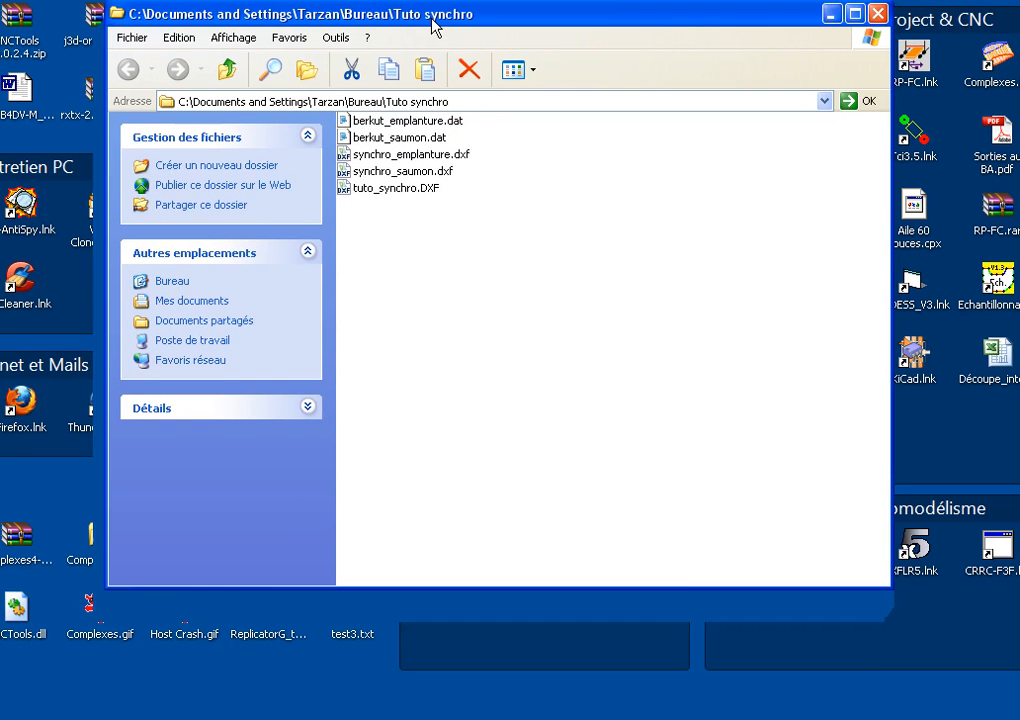
pyautogui.doubleClick(391, 124)
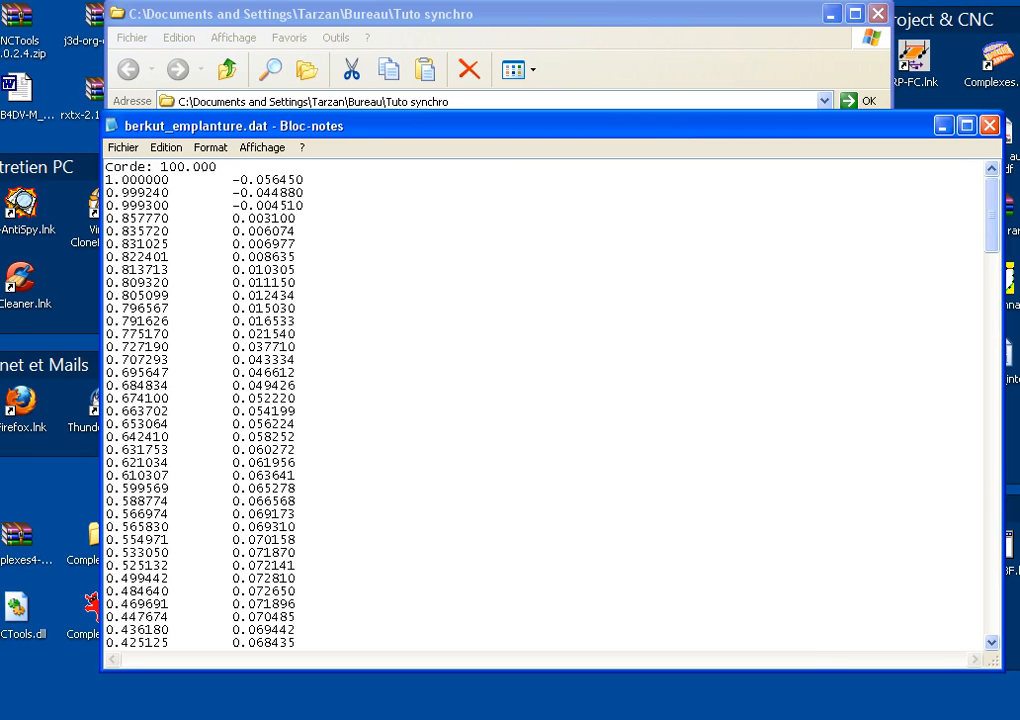
# Switch to RP-FC and start a new cutting project.
pyautogui.click(726, 718)
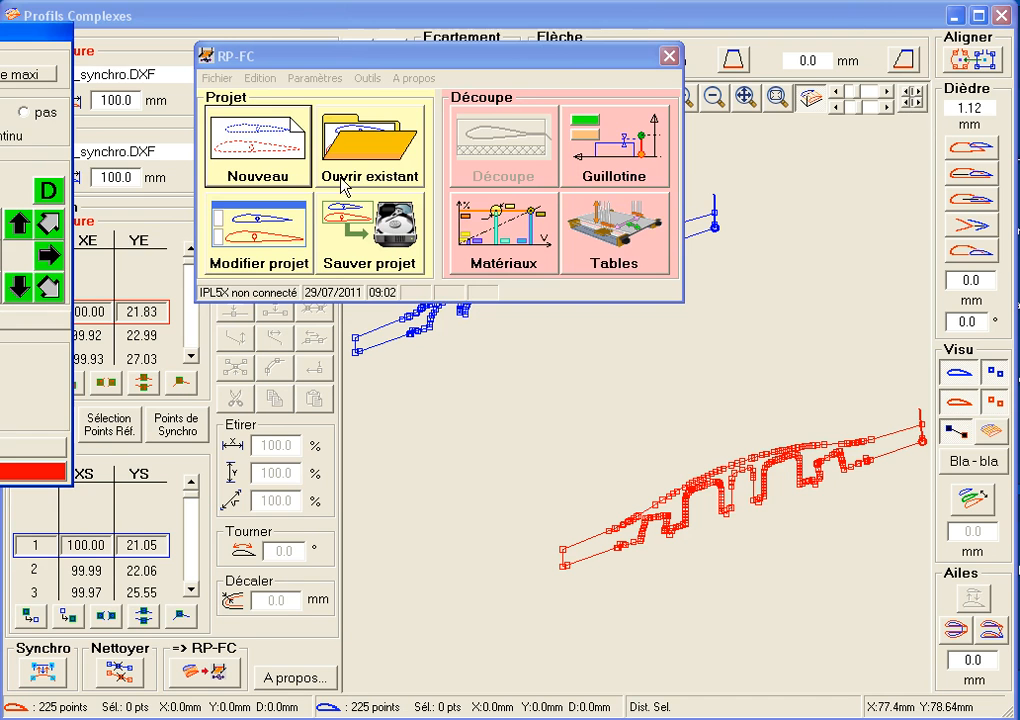
pyautogui.click(234, 123)
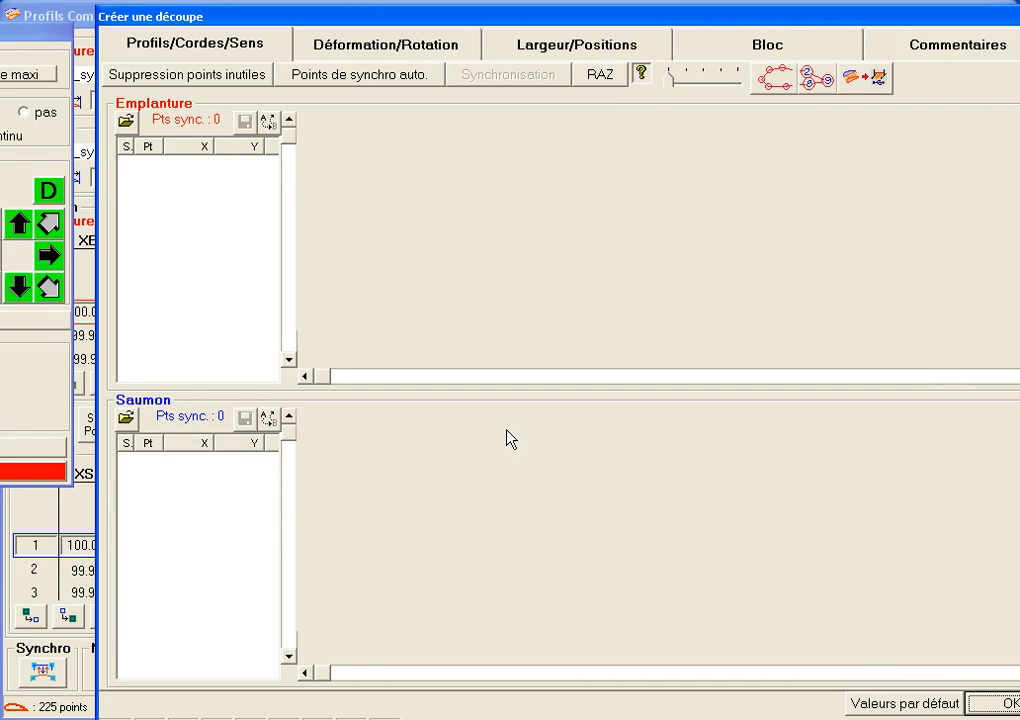
# Send the synchronised root and tip profiles from Profils Complexes to RP-FC and import them into the new cut.
pyautogui.click(42, 572)
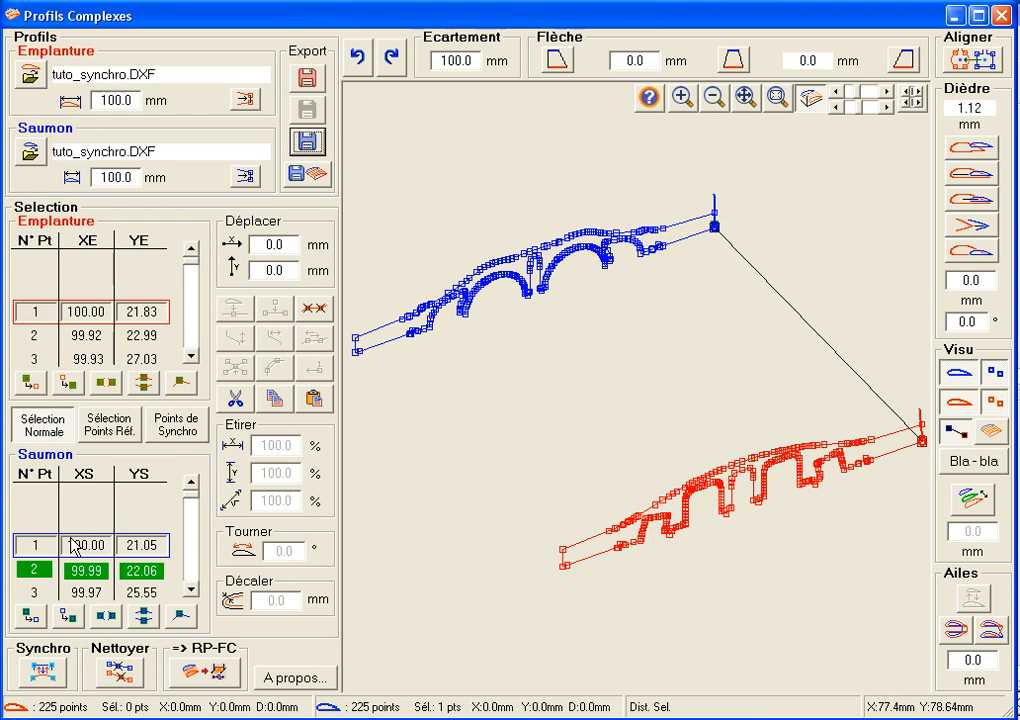
pyautogui.click(213, 671)
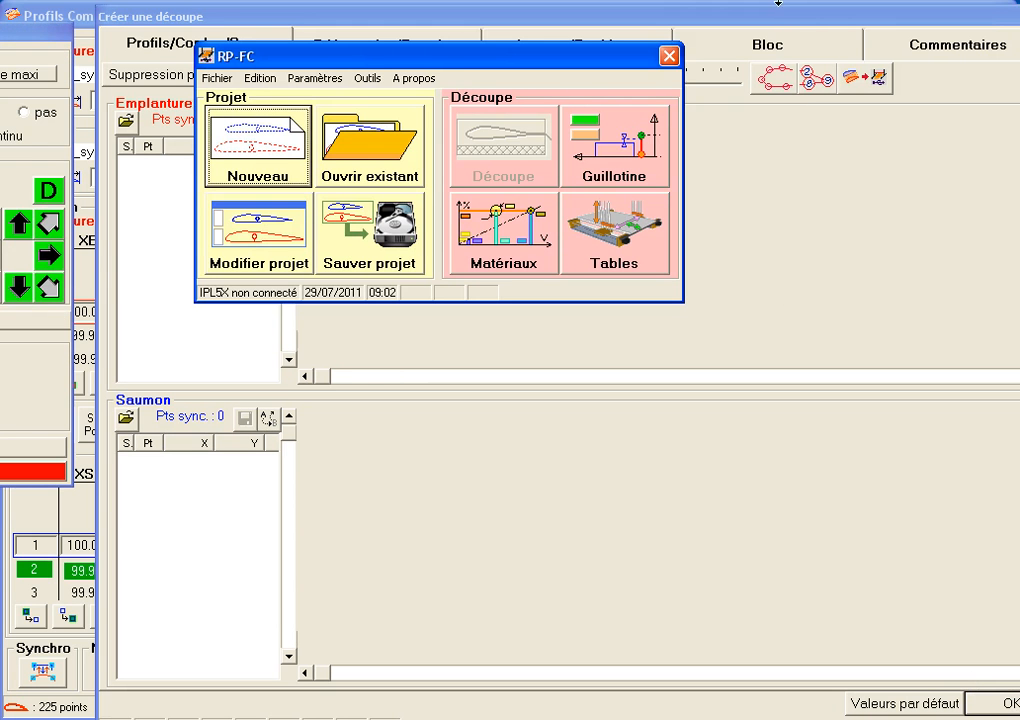
pyautogui.click(775, 18)
pyautogui.click(866, 80)
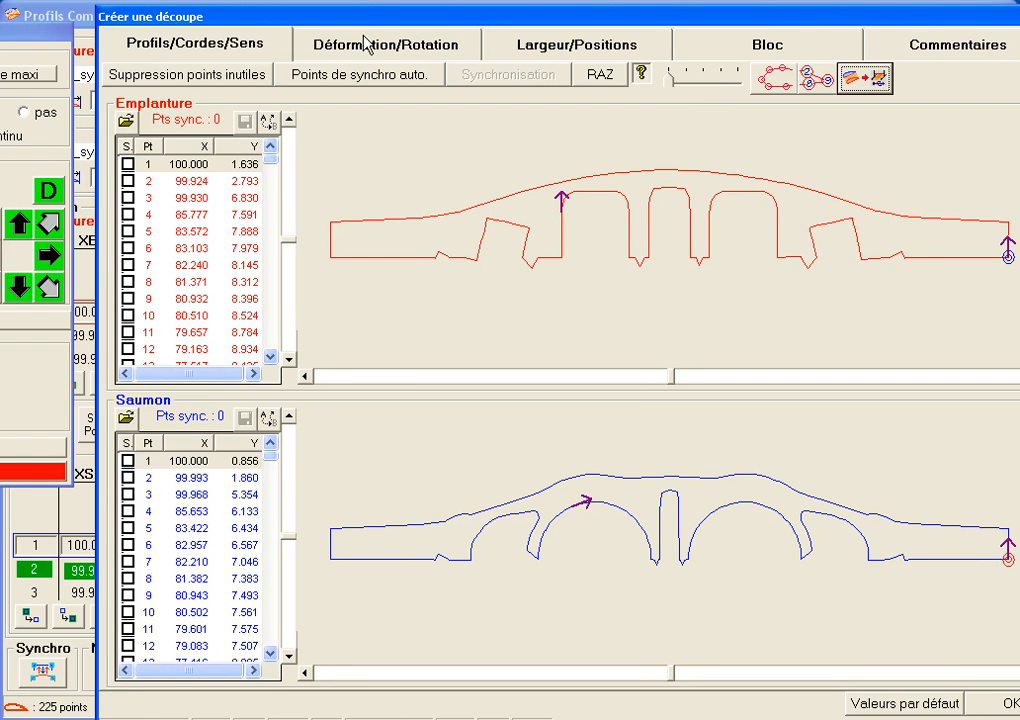
# Review the cut's deformation and width settings, and apply 5 mm margins around both profiles in the block.
pyautogui.moveTo(368, 20); pyautogui.dragTo(296, 14)
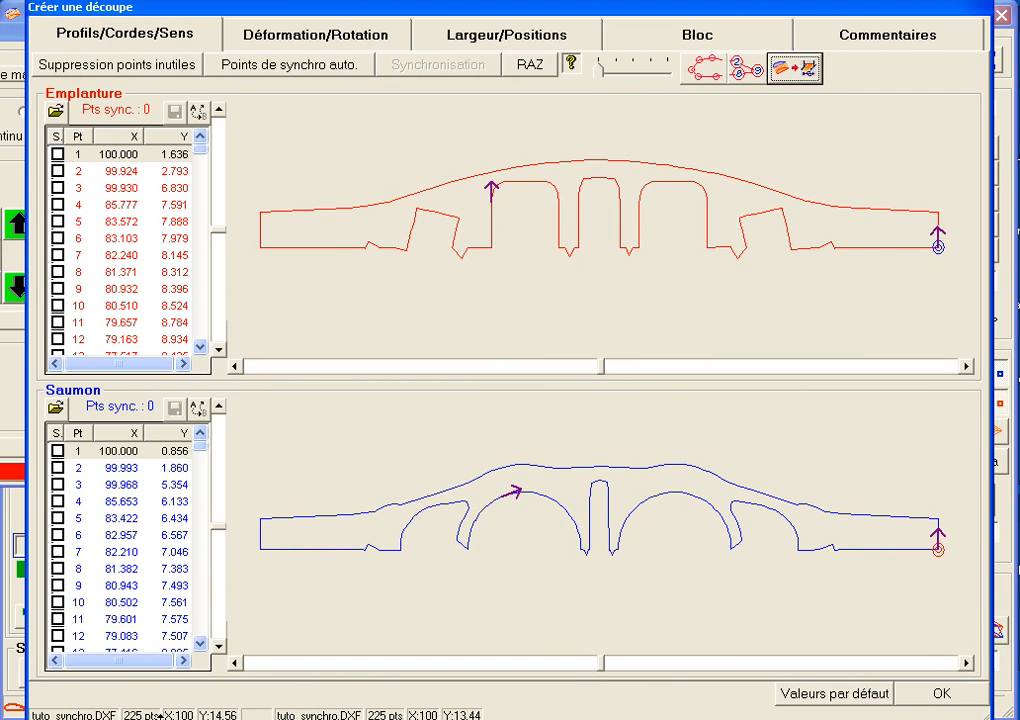
pyautogui.click(298, 44)
pyautogui.click(471, 45)
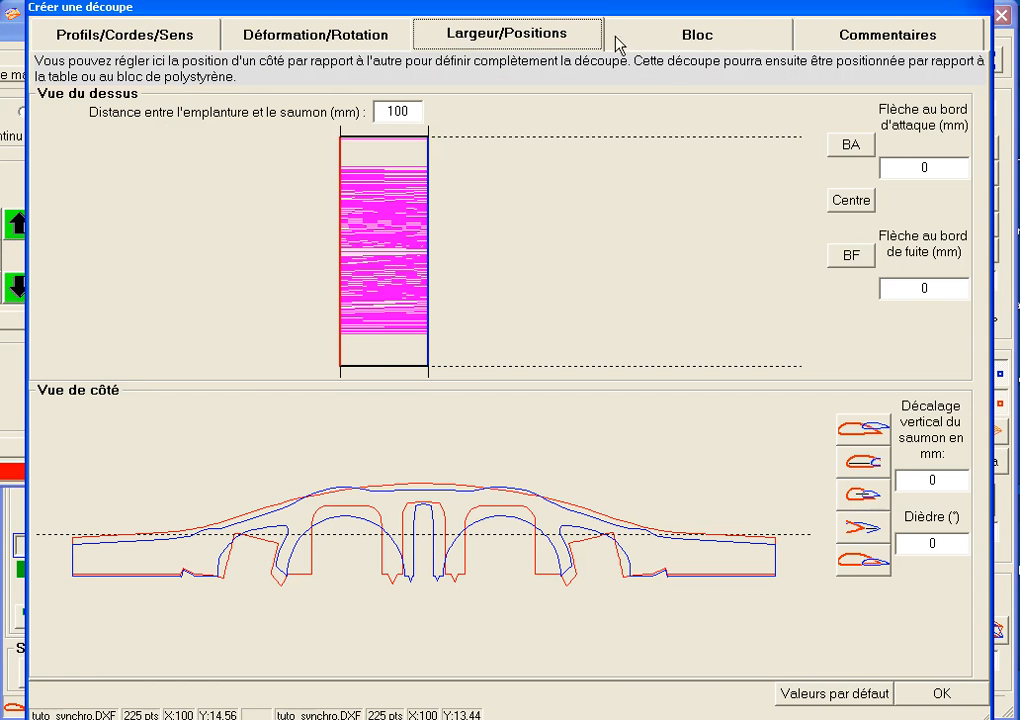
pyautogui.click(658, 39)
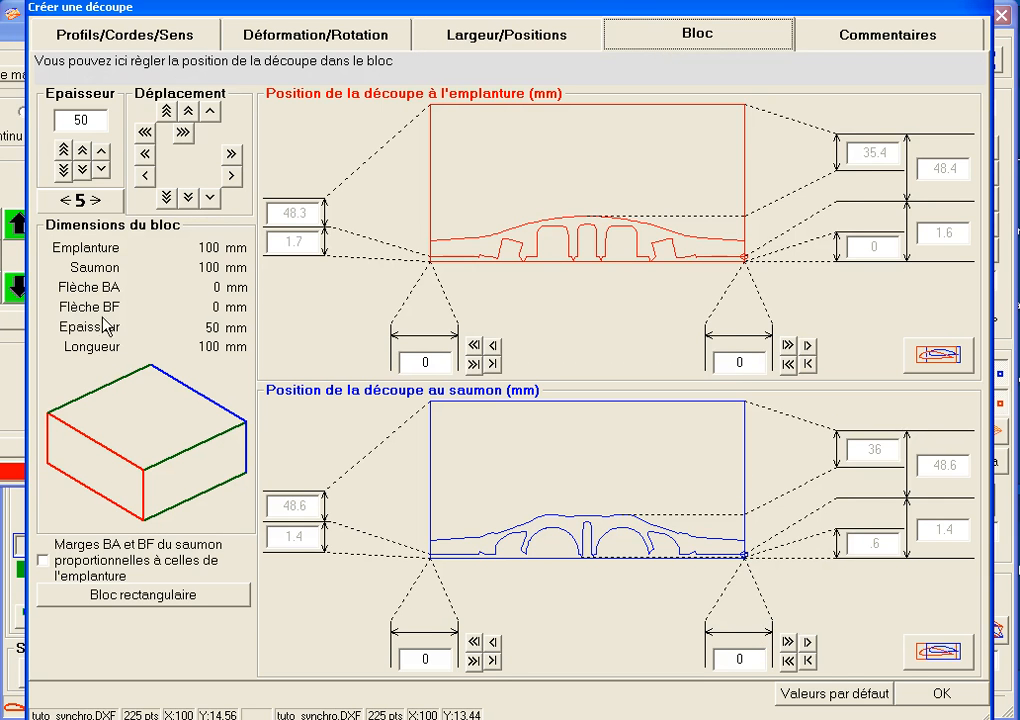
pyautogui.click(97, 203)
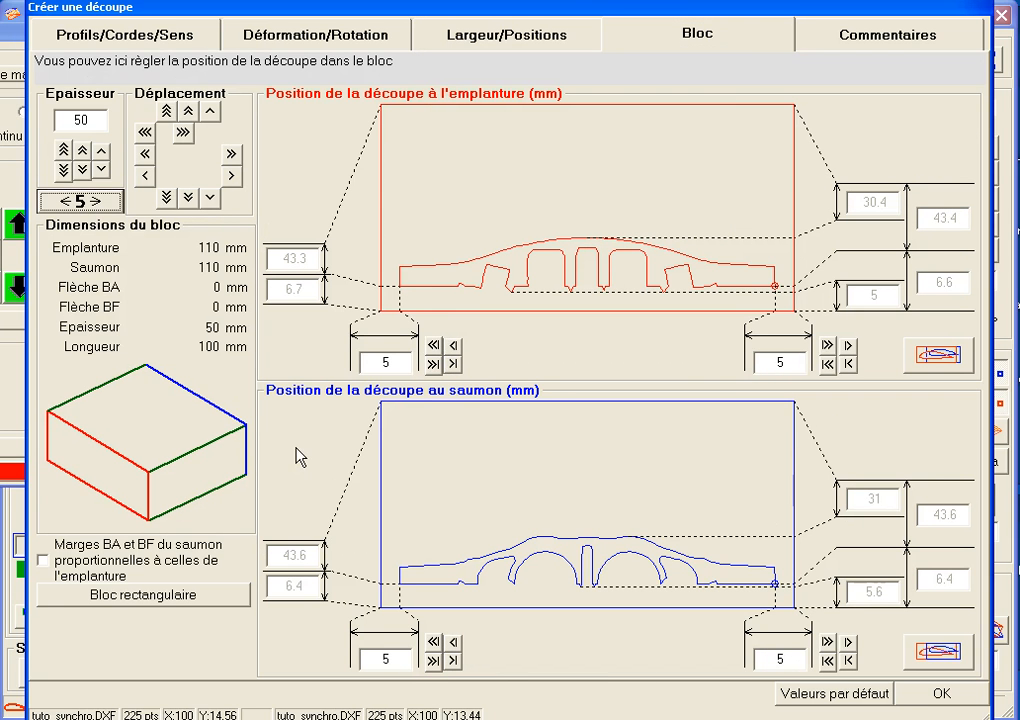
# Accept the cut definition and open the project for cutting, dismissing the speed warning.
pyautogui.click(952, 699)
pyautogui.click(500, 145)
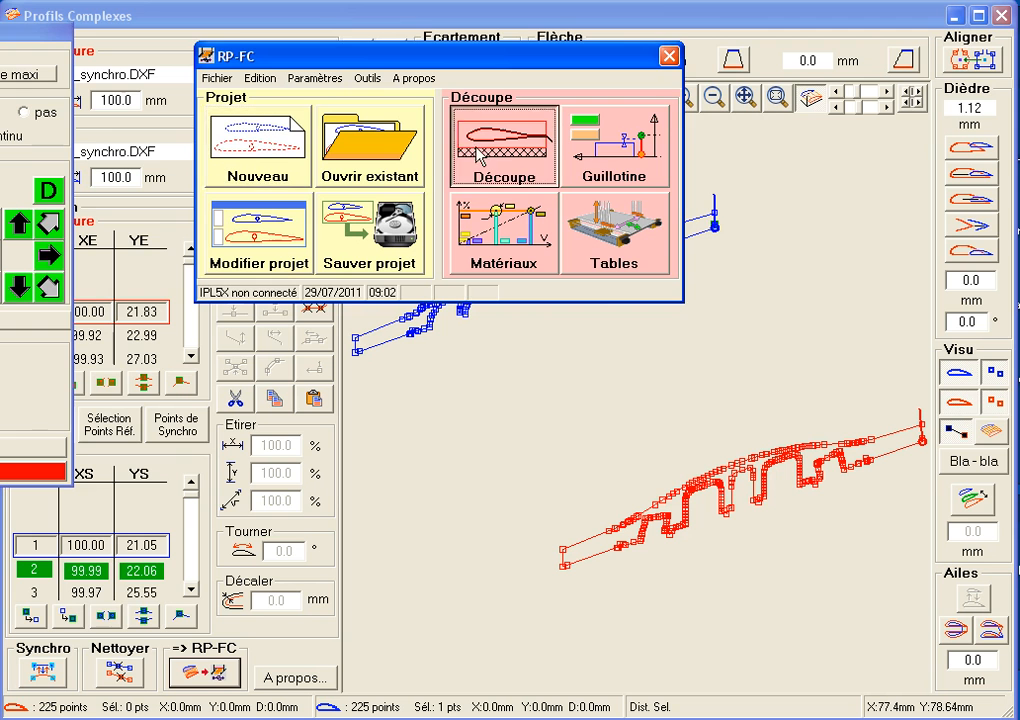
pyautogui.click(480, 418)
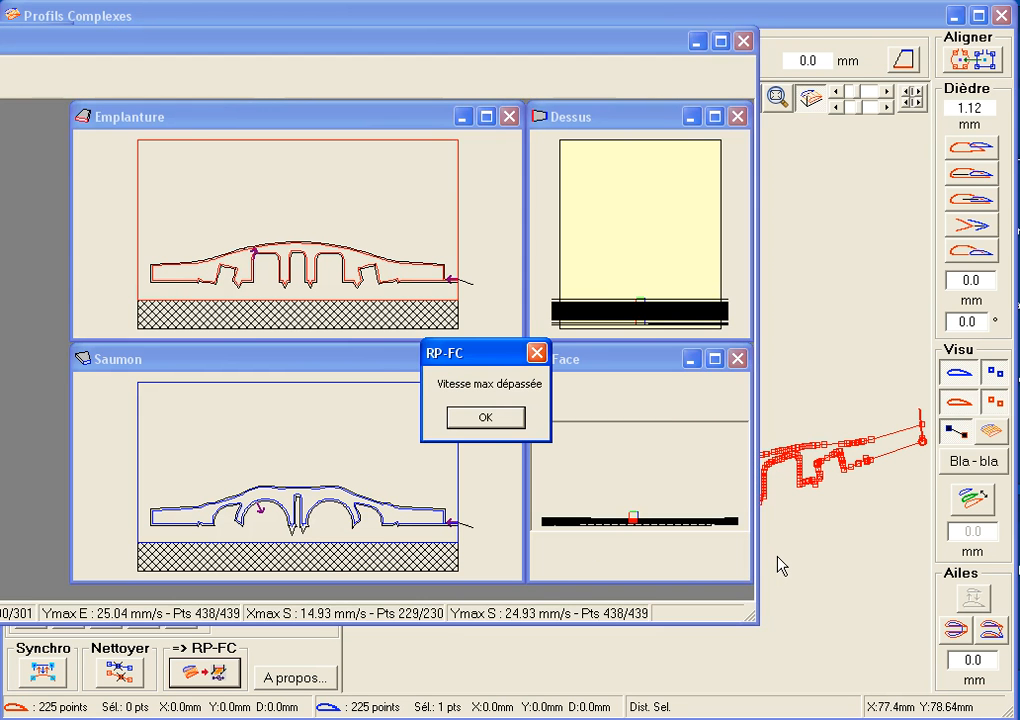
pyautogui.click(506, 418)
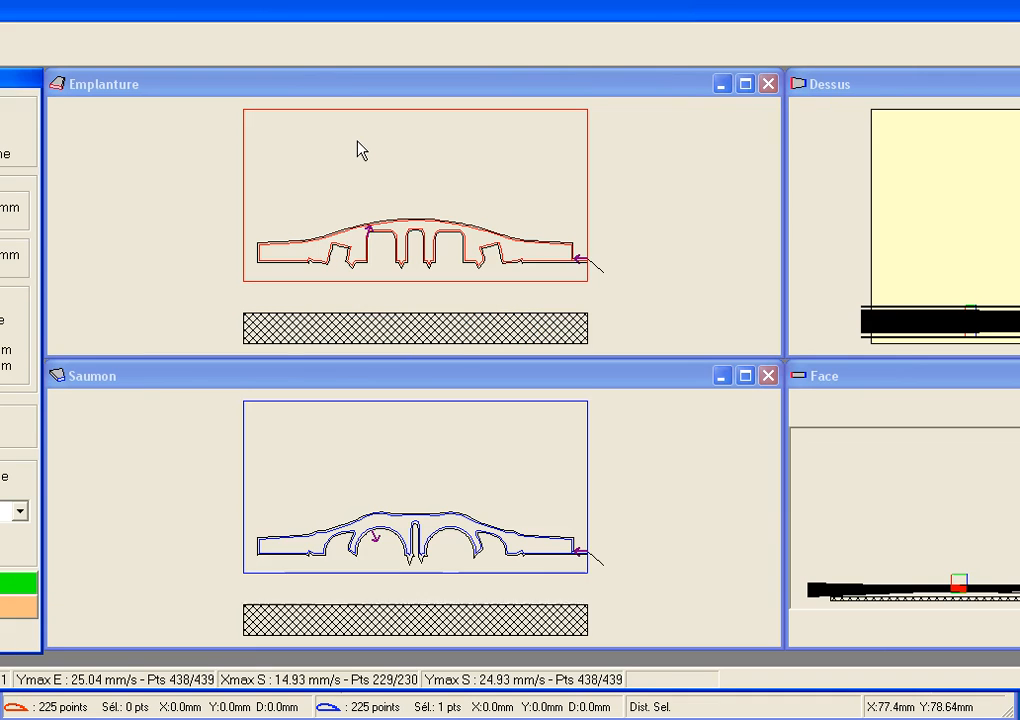